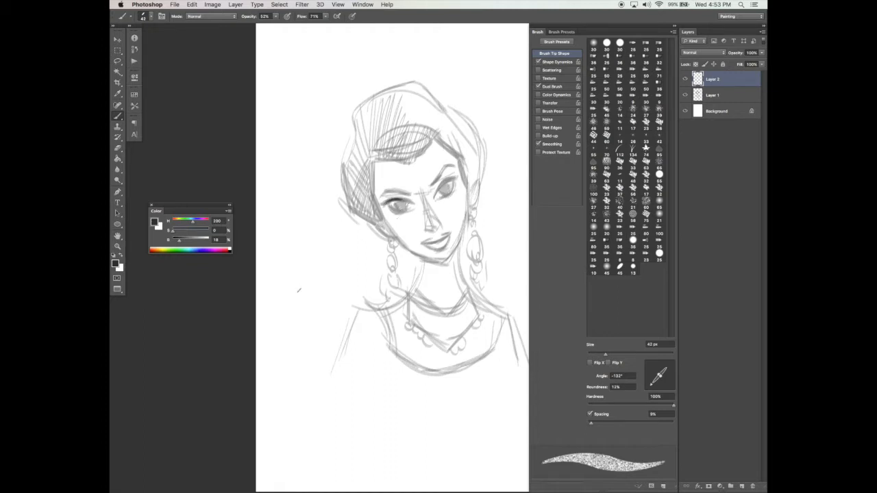
Set the brush opacity to 74% and its flow to 84%
{"action": "left_click", "coordinate": [275, 16]}
{"action": "left_click_drag", "start_coordinate": [278, 27], "coordinate": [290, 27]}
{"action": "left_click", "coordinate": [325, 16]}
{"action": "left_click", "coordinate": [336, 26]}
Ink the eye outline and eyebrow on the left side of the face with dark strokes
{"action": "left_click_drag", "start_coordinate": [508, 229], "coordinate": [506, 231]}
{"action": "key", "text": "Tab"}
{"action": "key", "text": "Tab"}
{"action": "key", "text": "Tab"}
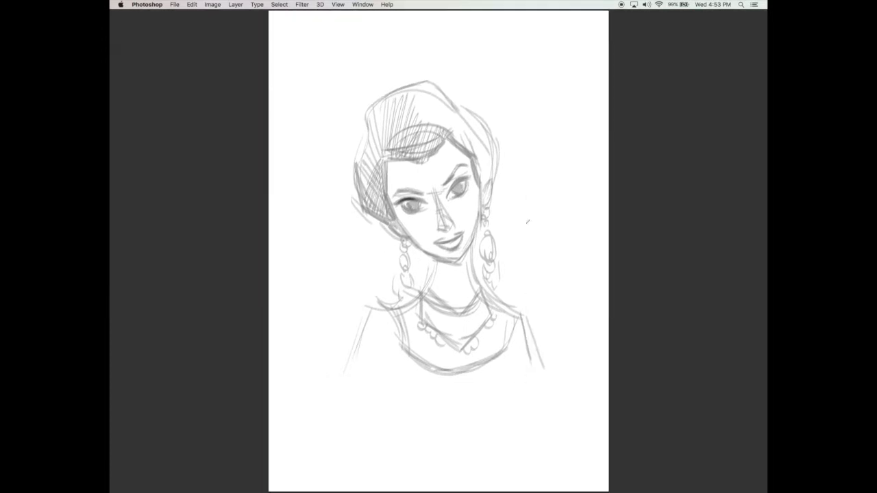
{"action": "left_click_drag", "start_coordinate": [419, 200], "coordinate": [391, 204]}
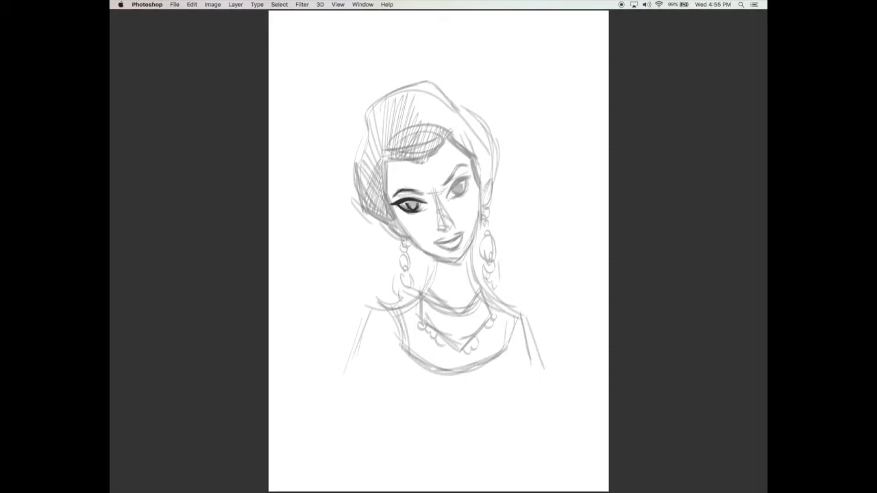
{"action": "left_click_drag", "start_coordinate": [402, 193], "coordinate": [427, 193]}
{"action": "left_click_drag", "start_coordinate": [406, 193], "coordinate": [417, 192]}
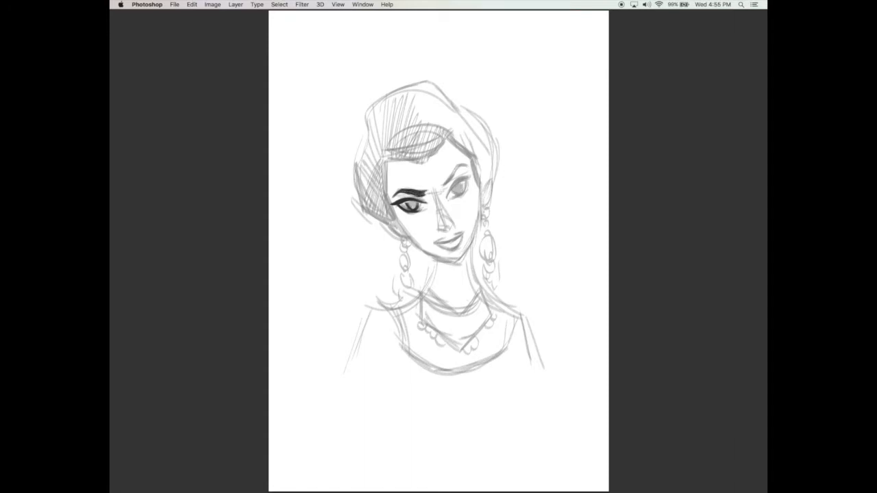
Ink the outline of the eye on the right side of the face and darken both irises
{"action": "key", "text": "Tab"}
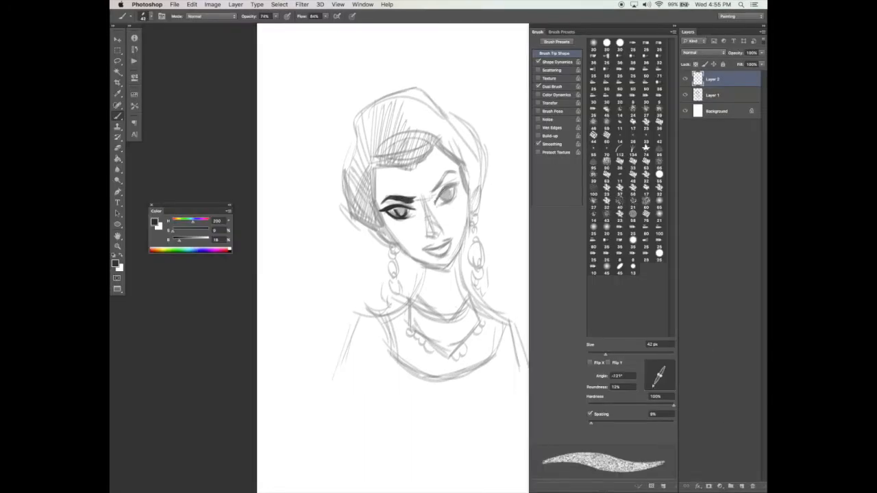
{"action": "mouse_move", "coordinate": [440, 194]}
{"action": "left_mouse_down"}
{"action": "mouse_move", "coordinate": [457, 181]}
{"action": "mouse_move", "coordinate": [435, 204]}
{"action": "left_mouse_up"}
{"action": "key", "text": "e"}
{"action": "key", "text": "b"}
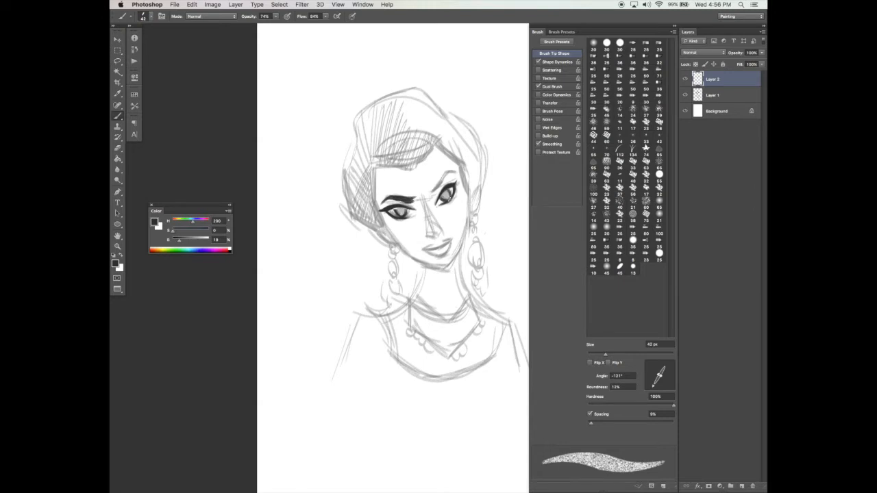
{"action": "left_click_drag", "start_coordinate": [396, 209], "coordinate": [405, 213]}
{"action": "left_click_drag", "start_coordinate": [444, 192], "coordinate": [447, 197]}
Add a new layer and make the brush tip fully round at 76 px with Shape Dynamics disabled
{"action": "left_click", "coordinate": [741, 485]}
{"action": "left_click_drag", "start_coordinate": [662, 376], "coordinate": [669, 381]}
{"action": "left_click", "coordinate": [620, 353]}
{"action": "left_click", "coordinate": [539, 62]}
Adjust the spacing and size of the Dual Brush texture
{"action": "left_click", "coordinate": [573, 87]}
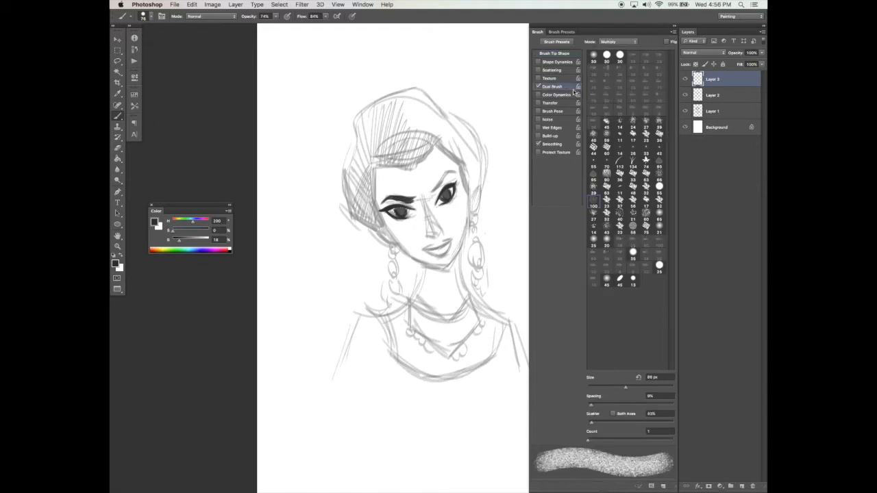
{"action": "left_click", "coordinate": [595, 405]}
{"action": "left_click", "coordinate": [642, 385]}
{"action": "left_click", "coordinate": [555, 52]}
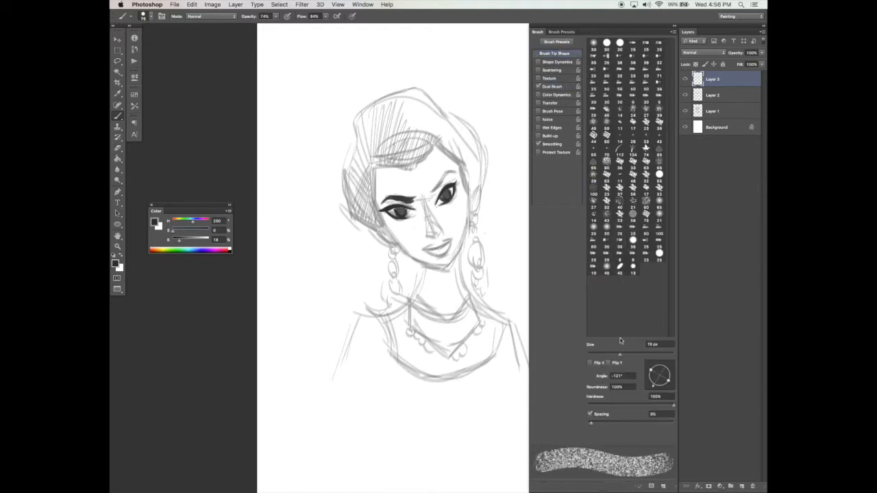
Choose a mid grey foreground colour with 55% brightness and rename the new layer as grey
{"action": "left_click", "coordinate": [192, 253]}
{"action": "double_click", "coordinate": [715, 80]}
{"action": "type", "text": "l"}
{"action": "key", "text": "Return"}
Label Layer 2 yellow and rename it as Line1
{"action": "double_click", "coordinate": [725, 96]}
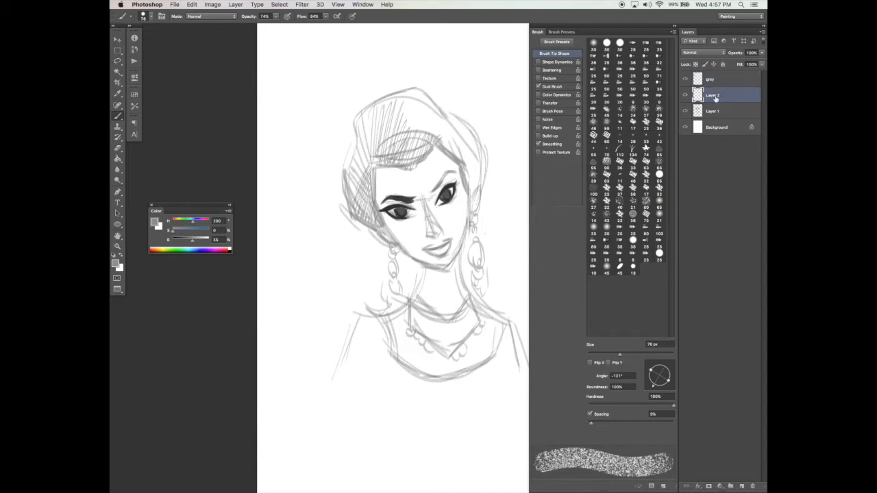
{"action": "key", "text": "Return"}
{"action": "right_click", "coordinate": [686, 96]}
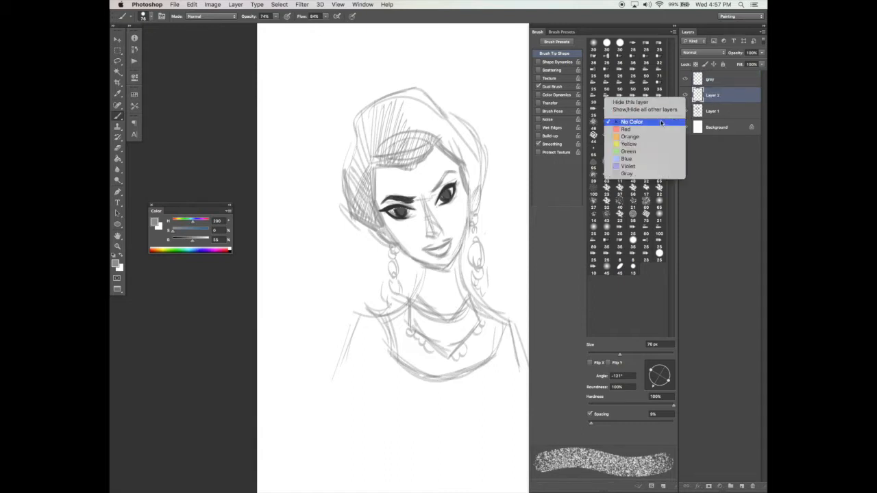
{"action": "left_click", "coordinate": [656, 145]}
{"action": "double_click", "coordinate": [714, 95]}
{"action": "type", "text": "l"}
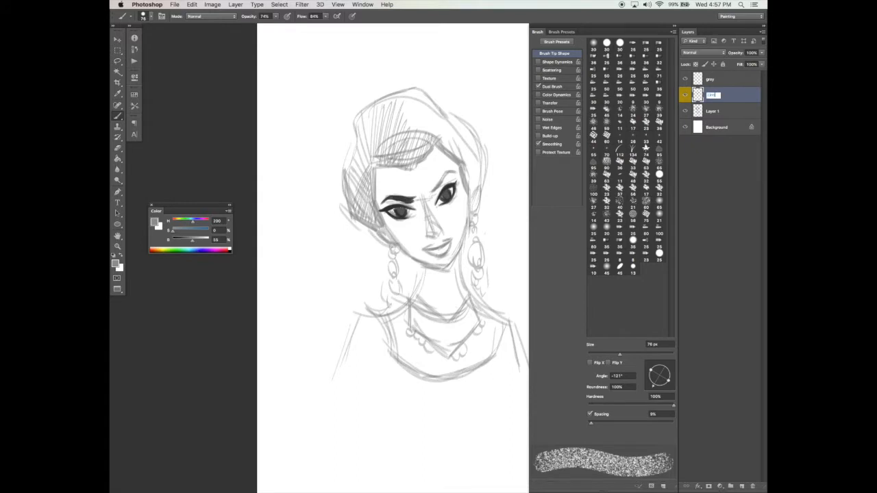
Rename Layer 1 as Line 2
{"action": "double_click", "coordinate": [714, 111]}
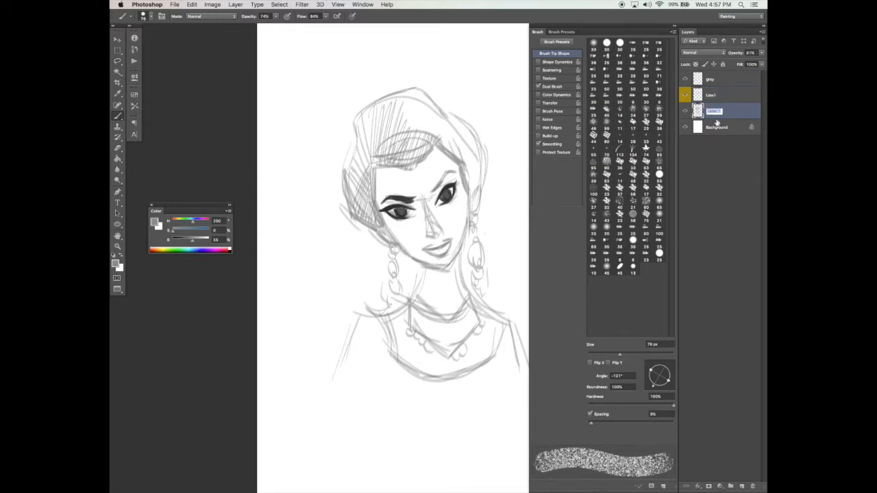
{"action": "type", "text": "Line 2"}
{"action": "key", "text": "Return"}
Toggle the Line 2 layer's visibility to check its content and label the layer yellow
{"action": "left_click", "coordinate": [702, 78]}
{"action": "left_click", "coordinate": [685, 80]}
{"action": "left_click", "coordinate": [713, 113]}
{"action": "left_click", "coordinate": [686, 111]}
{"action": "left_click", "coordinate": [685, 112]}
{"action": "left_click", "coordinate": [686, 112]}
{"action": "left_click", "coordinate": [686, 112]}
{"action": "right_click", "coordinate": [724, 111]}
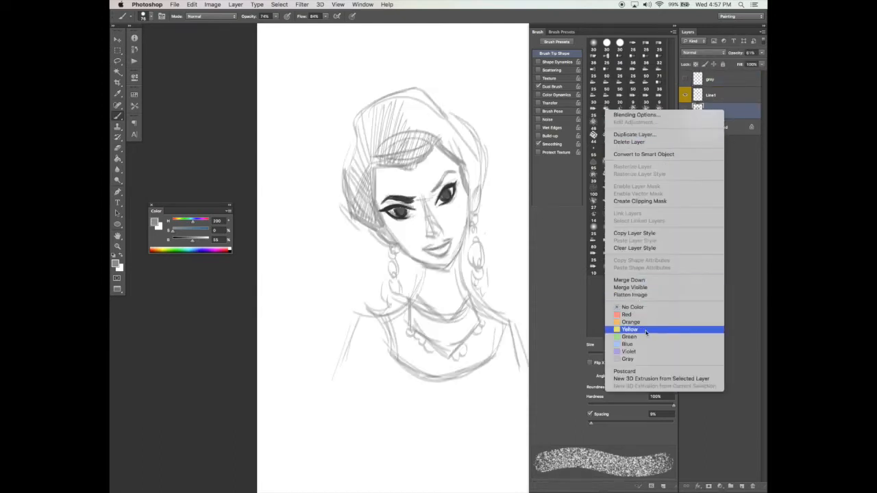
{"action": "left_click", "coordinate": [631, 329]}
Show the grey layer with a gray label and set its blend mode to Multiply
{"action": "left_click", "coordinate": [724, 81]}
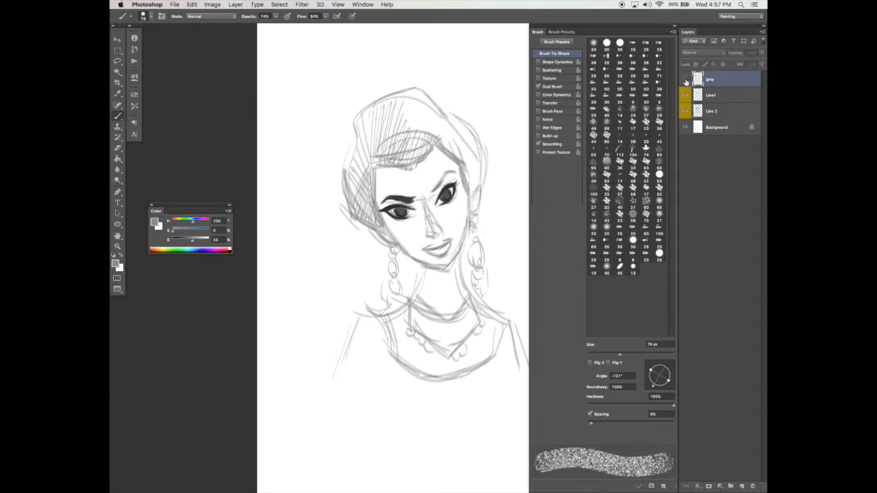
{"action": "right_click", "coordinate": [725, 82]}
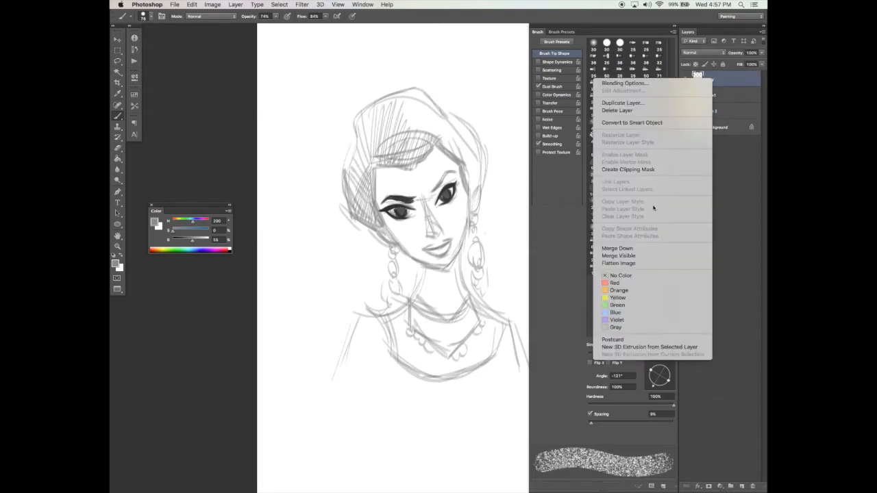
{"action": "left_click", "coordinate": [626, 328]}
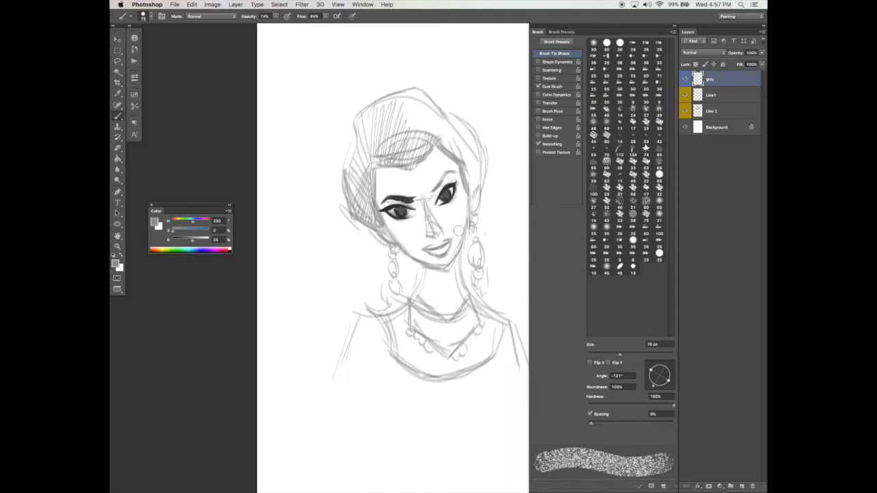
{"action": "left_click", "coordinate": [708, 53]}
{"action": "left_click", "coordinate": [705, 75]}
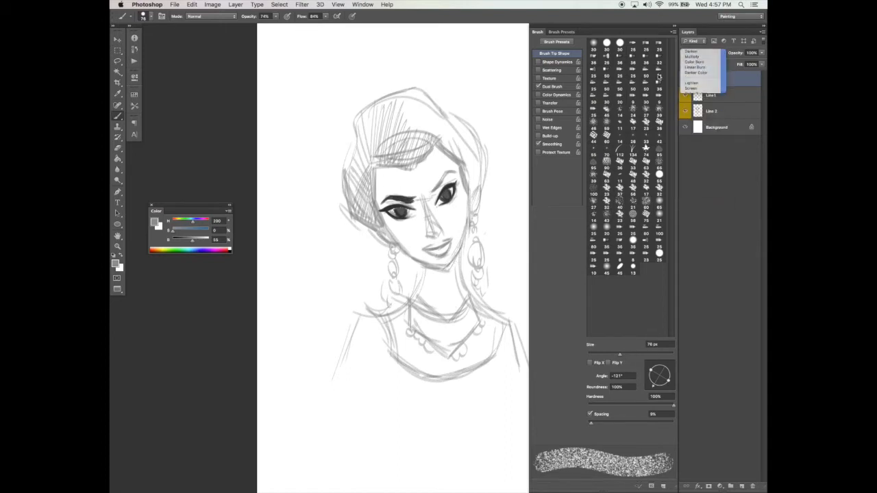
Paint a flat grey base over the hair, face, neck, shoulders and both earrings
{"action": "mouse_move", "coordinate": [366, 148]}
{"action": "left_mouse_down"}
{"action": "mouse_move", "coordinate": [353, 206]}
{"action": "mouse_move", "coordinate": [364, 172]}
{"action": "mouse_move", "coordinate": [381, 206]}
{"action": "mouse_move", "coordinate": [394, 151]}
{"action": "mouse_move", "coordinate": [397, 233]}
{"action": "mouse_move", "coordinate": [367, 219]}
{"action": "mouse_move", "coordinate": [384, 240]}
{"action": "mouse_move", "coordinate": [411, 229]}
{"action": "mouse_move", "coordinate": [419, 178]}
{"action": "mouse_move", "coordinate": [432, 226]}
{"action": "mouse_move", "coordinate": [448, 235]}
{"action": "mouse_move", "coordinate": [462, 205]}
{"action": "mouse_move", "coordinate": [449, 257]}
{"action": "mouse_move", "coordinate": [412, 260]}
{"action": "mouse_move", "coordinate": [455, 236]}
{"action": "mouse_move", "coordinate": [418, 144]}
{"action": "mouse_move", "coordinate": [442, 134]}
{"action": "mouse_move", "coordinate": [464, 201]}
{"action": "mouse_move", "coordinate": [476, 206]}
{"action": "mouse_move", "coordinate": [473, 219]}
{"action": "left_mouse_up"}
{"action": "mouse_move", "coordinate": [442, 267]}
{"action": "left_mouse_down"}
{"action": "mouse_move", "coordinate": [426, 309]}
{"action": "mouse_move", "coordinate": [459, 271]}
{"action": "mouse_move", "coordinate": [451, 323]}
{"action": "mouse_move", "coordinate": [417, 301]}
{"action": "mouse_move", "coordinate": [387, 322]}
{"action": "mouse_move", "coordinate": [418, 353]}
{"action": "mouse_move", "coordinate": [444, 332]}
{"action": "mouse_move", "coordinate": [439, 374]}
{"action": "mouse_move", "coordinate": [479, 323]}
{"action": "mouse_move", "coordinate": [497, 322]}
{"action": "mouse_move", "coordinate": [502, 336]}
{"action": "mouse_move", "coordinate": [488, 361]}
{"action": "mouse_move", "coordinate": [467, 356]}
{"action": "mouse_move", "coordinate": [464, 320]}
{"action": "mouse_move", "coordinate": [419, 377]}
{"action": "mouse_move", "coordinate": [377, 316]}
{"action": "mouse_move", "coordinate": [475, 370]}
{"action": "mouse_move", "coordinate": [412, 379]}
{"action": "mouse_move", "coordinate": [367, 319]}
{"action": "mouse_move", "coordinate": [339, 377]}
{"action": "mouse_move", "coordinate": [376, 351]}
{"action": "mouse_move", "coordinate": [394, 380]}
{"action": "mouse_move", "coordinate": [428, 390]}
{"action": "mouse_move", "coordinate": [473, 377]}
{"action": "mouse_move", "coordinate": [518, 335]}
{"action": "mouse_move", "coordinate": [519, 380]}
{"action": "mouse_move", "coordinate": [432, 390]}
{"action": "left_mouse_up"}
{"action": "mouse_move", "coordinate": [467, 160]}
{"action": "left_mouse_down"}
{"action": "mouse_move", "coordinate": [459, 133]}
{"action": "mouse_move", "coordinate": [480, 185]}
{"action": "mouse_move", "coordinate": [444, 121]}
{"action": "mouse_move", "coordinate": [384, 93]}
{"action": "mouse_move", "coordinate": [356, 120]}
{"action": "mouse_move", "coordinate": [348, 168]}
{"action": "mouse_move", "coordinate": [386, 120]}
{"action": "mouse_move", "coordinate": [411, 107]}
{"action": "mouse_move", "coordinate": [432, 154]}
{"action": "mouse_move", "coordinate": [384, 101]}
{"action": "left_mouse_up"}
{"action": "mouse_move", "coordinate": [395, 245]}
{"action": "left_mouse_down"}
{"action": "mouse_move", "coordinate": [386, 284]}
{"action": "mouse_move", "coordinate": [394, 310]}
{"action": "left_mouse_up"}
{"action": "left_click_drag", "start_coordinate": [470, 217], "coordinate": [481, 311]}
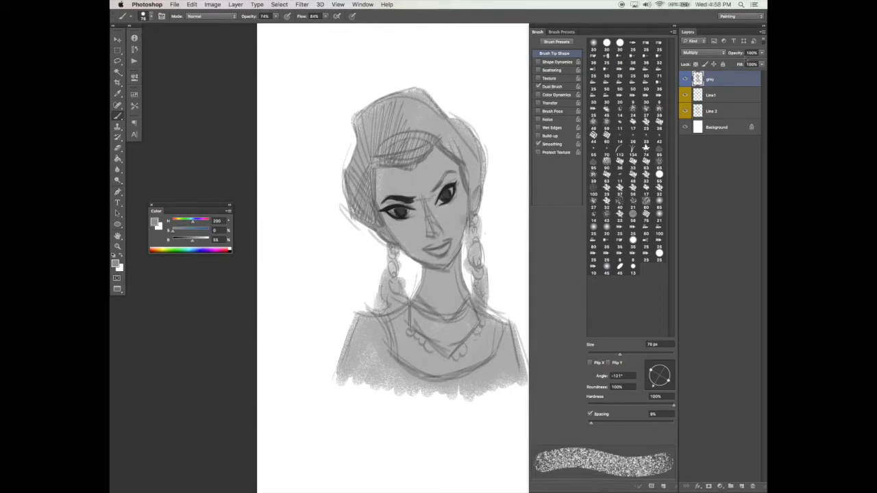
Lower the grey layer's opacity and paint more grey along the lower edge of the bust
{"action": "left_click", "coordinate": [761, 53]}
{"action": "left_click_drag", "start_coordinate": [760, 63], "coordinate": [753, 63]}
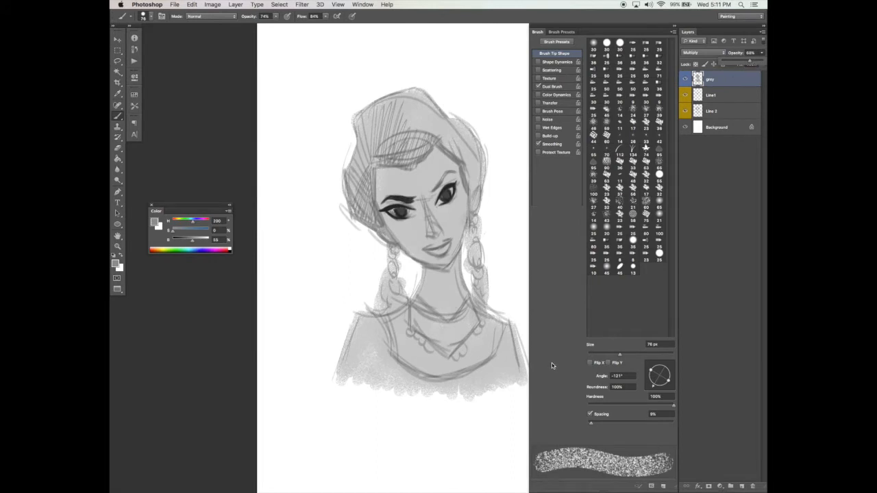
{"action": "left_click", "coordinate": [420, 384]}
{"action": "mouse_move", "coordinate": [360, 375]}
{"action": "left_mouse_down"}
{"action": "mouse_move", "coordinate": [400, 393]}
{"action": "mouse_move", "coordinate": [345, 381]}
{"action": "mouse_move", "coordinate": [411, 404]}
{"action": "mouse_move", "coordinate": [357, 384]}
{"action": "mouse_move", "coordinate": [479, 393]}
{"action": "left_mouse_up"}
{"action": "key", "text": "Tab"}
{"action": "mouse_move", "coordinate": [529, 377]}
{"action": "left_mouse_down"}
{"action": "mouse_move", "coordinate": [484, 393]}
{"action": "mouse_move", "coordinate": [530, 373]}
{"action": "mouse_move", "coordinate": [449, 387]}
{"action": "mouse_move", "coordinate": [462, 393]}
{"action": "mouse_move", "coordinate": [452, 383]}
{"action": "mouse_move", "coordinate": [405, 387]}
{"action": "mouse_move", "coordinate": [486, 387]}
{"action": "mouse_move", "coordinate": [418, 378]}
{"action": "left_mouse_up"}
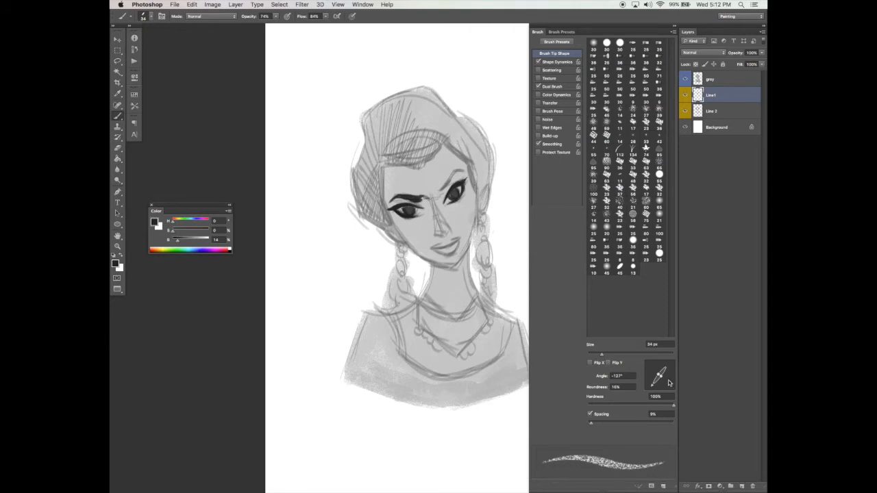
Review the Dual Brush settings and ink the eyebrow on the right side of the face on the Line1 layer
{"action": "left_click", "coordinate": [566, 87]}
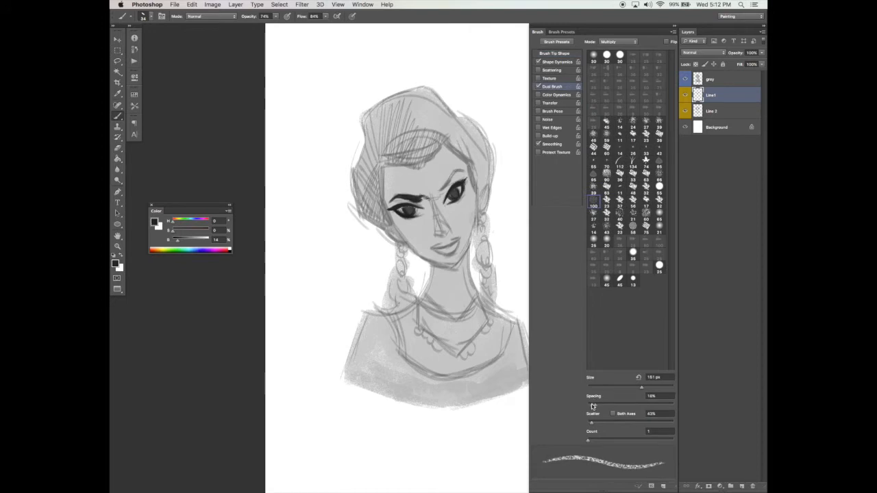
{"action": "left_click", "coordinate": [565, 55]}
{"action": "key", "text": "e"}
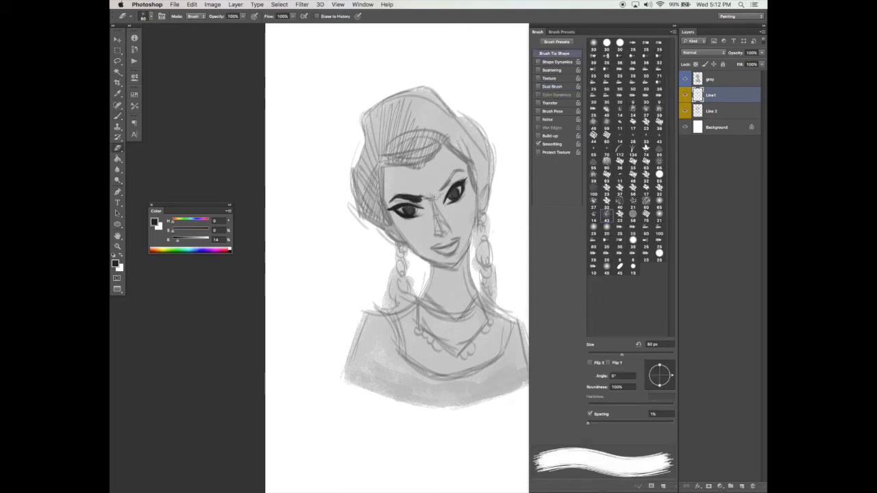
{"action": "key", "text": "b"}
{"action": "key", "text": "Tab"}
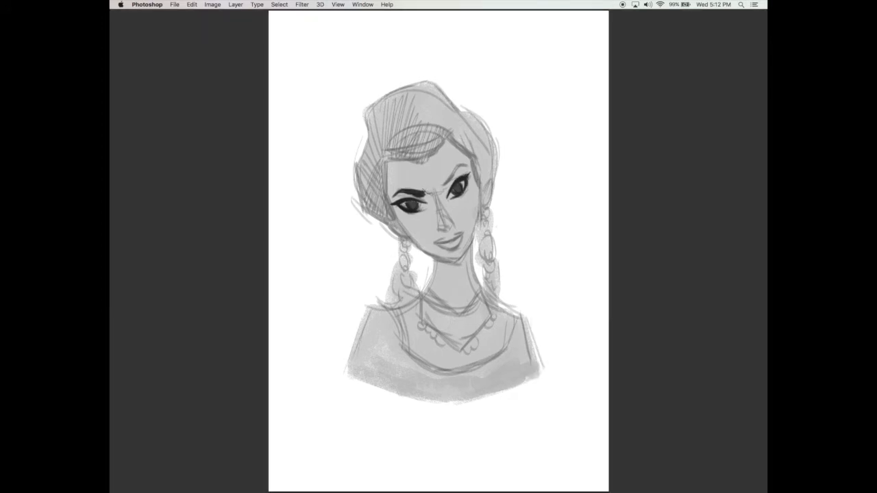
{"action": "mouse_move", "coordinate": [422, 192]}
{"action": "left_mouse_down"}
{"action": "mouse_move", "coordinate": [430, 196]}
{"action": "mouse_move", "coordinate": [459, 166]}
{"action": "left_mouse_up"}
{"action": "key", "text": "Tab"}
{"action": "key", "text": "Tab"}
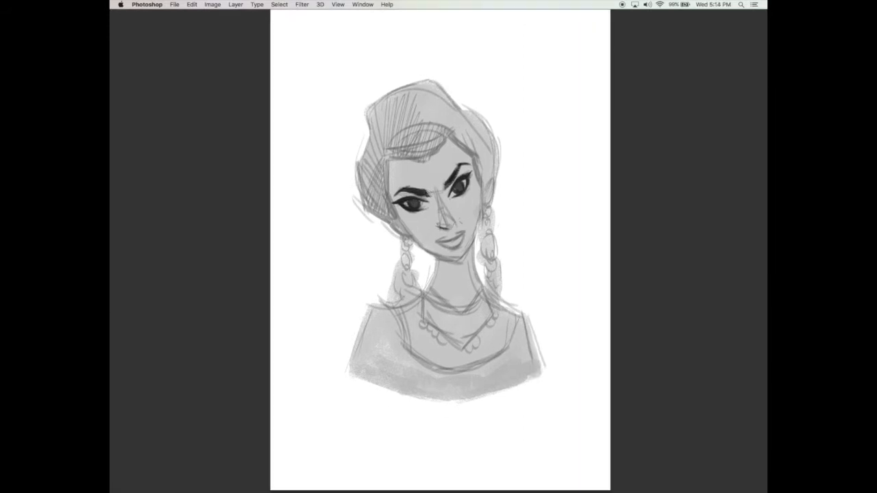
Ink the base of the nose and fill the lips with dark strokes
{"action": "key", "text": "Tab"}
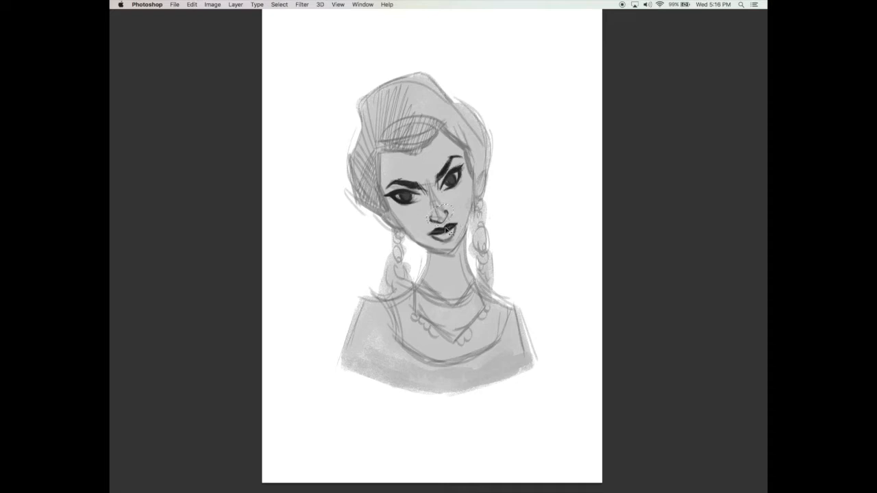
{"action": "key", "text": "super+t"}
{"action": "left_click_drag", "start_coordinate": [454, 204], "coordinate": [447, 217]}
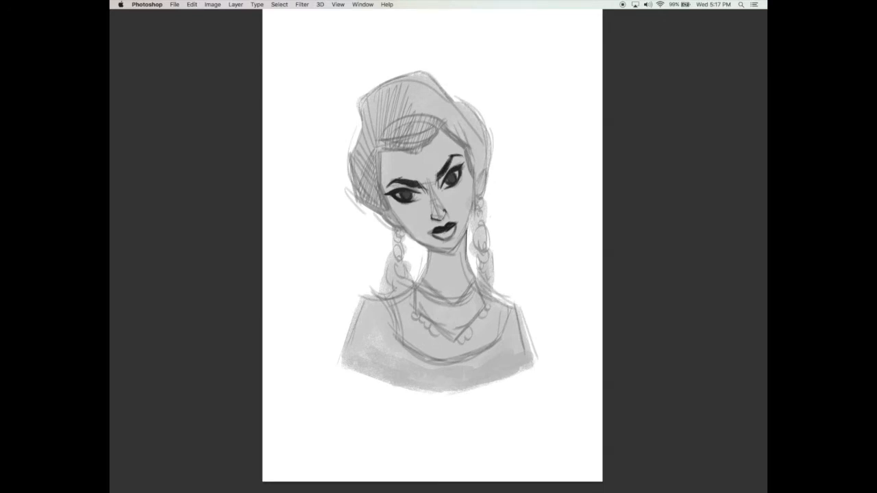
Ink the left side of the neck and the jawline down to the chin
{"action": "left_click_drag", "start_coordinate": [429, 250], "coordinate": [422, 281]}
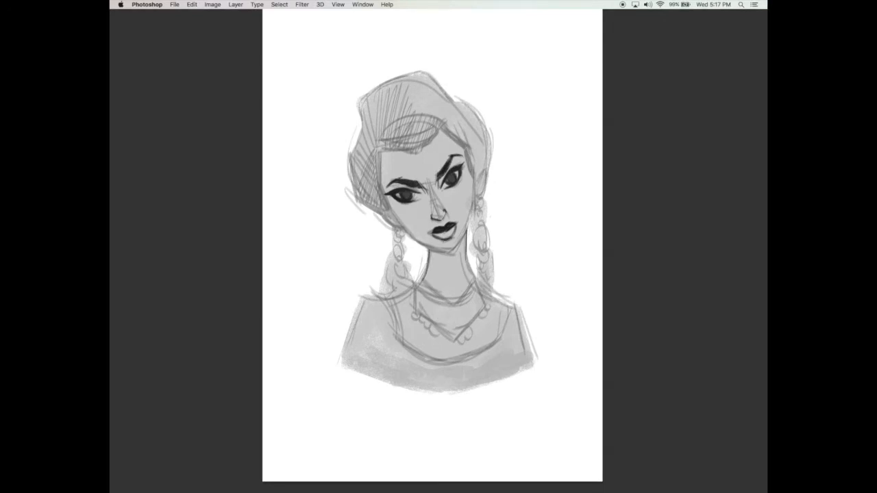
{"action": "left_click_drag", "start_coordinate": [471, 217], "coordinate": [458, 245]}
{"action": "key", "text": "r"}
{"action": "left_click_drag", "start_coordinate": [462, 276], "coordinate": [435, 284]}
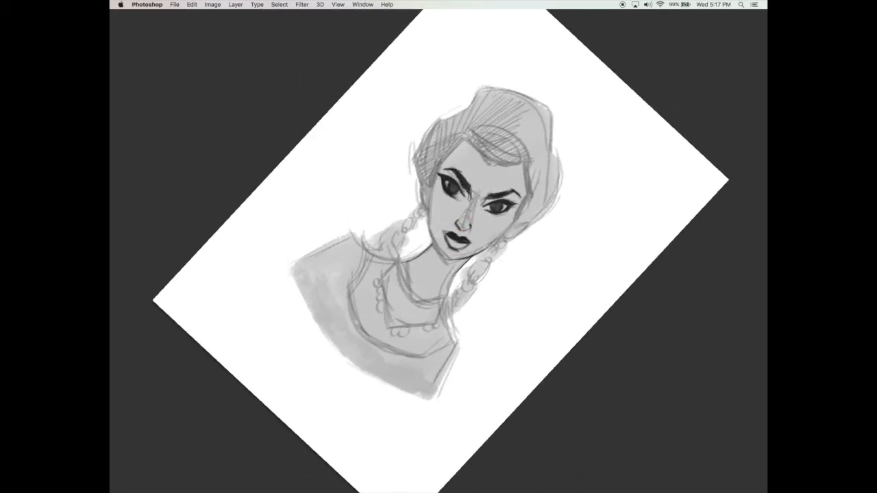
{"action": "left_click_drag", "start_coordinate": [430, 204], "coordinate": [443, 256]}
{"action": "left_click_drag", "start_coordinate": [430, 181], "coordinate": [432, 215]}
{"action": "key", "text": "Escape"}
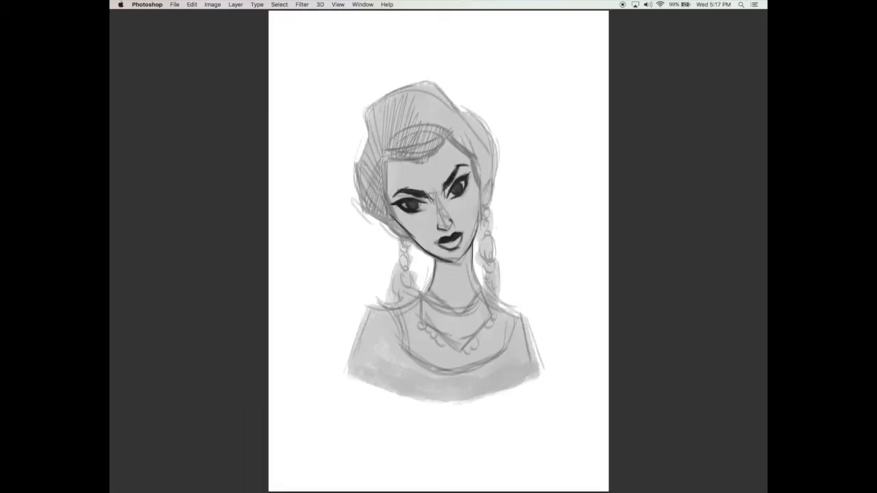
Ink the right cheek contour from the ear to the jaw and strengthen the chin line
{"action": "left_click_drag", "start_coordinate": [481, 182], "coordinate": [478, 213]}
{"action": "key", "text": "super+z"}
{"action": "left_click_drag", "start_coordinate": [479, 204], "coordinate": [477, 229]}
{"action": "key", "text": "r"}
{"action": "left_click_drag", "start_coordinate": [471, 313], "coordinate": [425, 320]}
{"action": "left_click_drag", "start_coordinate": [433, 250], "coordinate": [448, 266]}
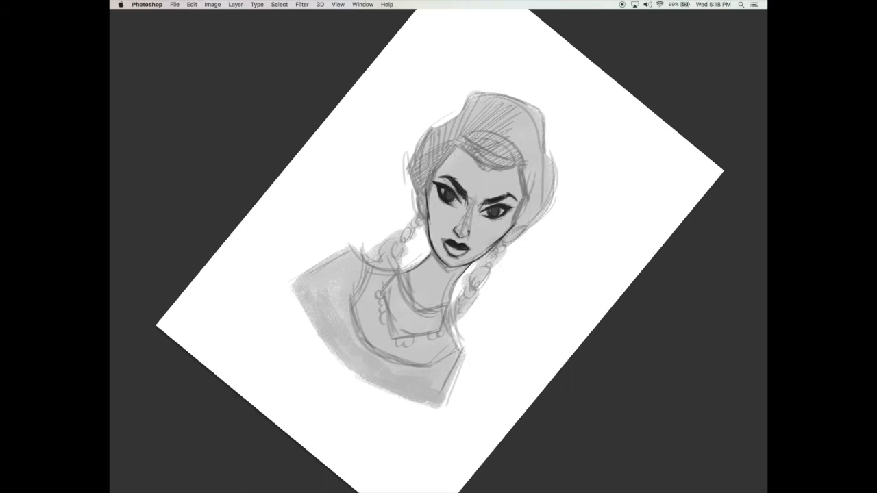
{"action": "key", "text": "Escape"}
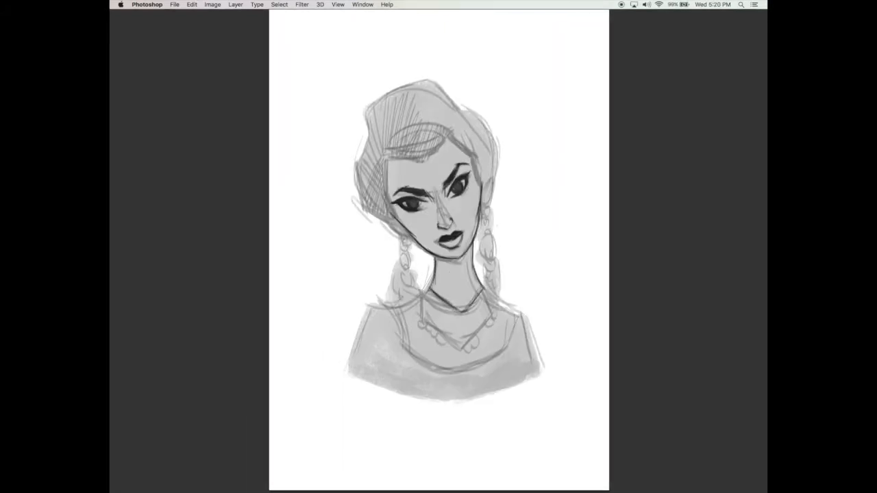
Ink the slopes from the base of the neck out to both shoulders
{"action": "left_click_drag", "start_coordinate": [430, 288], "coordinate": [400, 306]}
{"action": "left_click_drag", "start_coordinate": [483, 288], "coordinate": [513, 306]}
{"action": "mouse_move", "coordinate": [392, 310]}
{"action": "left_mouse_down"}
{"action": "mouse_move", "coordinate": [360, 329]}
{"action": "mouse_move", "coordinate": [375, 315]}
{"action": "left_mouse_up"}
{"action": "left_click_drag", "start_coordinate": [516, 311], "coordinate": [528, 331]}
{"action": "left_click_drag", "start_coordinate": [359, 332], "coordinate": [367, 384]}
{"action": "left_click_drag", "start_coordinate": [527, 323], "coordinate": [531, 366]}
{"action": "left_click_drag", "start_coordinate": [364, 345], "coordinate": [367, 384]}
{"action": "key", "text": "super+alt+z"}
{"action": "key", "text": "super+alt+z"}
{"action": "key", "text": "super+alt+z"}
Ink the rounded shoulders, the outer arm contours and the lower edge of the bust
{"action": "left_click_drag", "start_coordinate": [395, 308], "coordinate": [367, 317]}
{"action": "left_click_drag", "start_coordinate": [367, 317], "coordinate": [353, 368]}
{"action": "mouse_move", "coordinate": [526, 316]}
{"action": "left_mouse_down"}
{"action": "mouse_move", "coordinate": [542, 366]}
{"action": "mouse_move", "coordinate": [533, 366]}
{"action": "left_mouse_up"}
{"action": "mouse_move", "coordinate": [533, 333]}
{"action": "left_mouse_down"}
{"action": "mouse_move", "coordinate": [541, 364]}
{"action": "mouse_move", "coordinate": [533, 340]}
{"action": "mouse_move", "coordinate": [538, 358]}
{"action": "left_mouse_up"}
{"action": "mouse_move", "coordinate": [351, 373]}
{"action": "left_mouse_down"}
{"action": "mouse_move", "coordinate": [415, 399]}
{"action": "mouse_move", "coordinate": [500, 389]}
{"action": "mouse_move", "coordinate": [541, 374]}
{"action": "left_mouse_up"}
Ink the right side of the neck from the jaw to the shoulder, replacing the first stroke
{"action": "left_click_drag", "start_coordinate": [473, 250], "coordinate": [477, 276]}
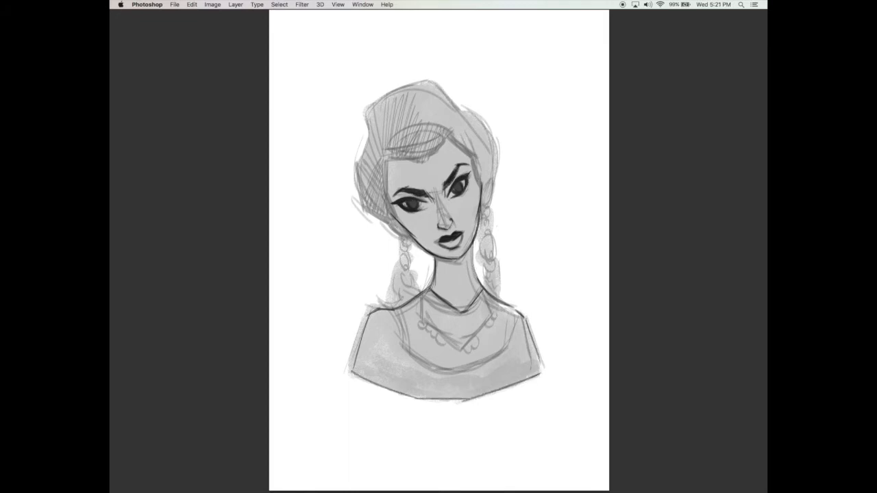
{"action": "key", "text": "super+z"}
{"action": "mouse_move", "coordinate": [473, 244]}
{"action": "left_mouse_down"}
{"action": "mouse_move", "coordinate": [485, 303]}
{"action": "mouse_move", "coordinate": [479, 292]}
{"action": "left_mouse_up"}
{"action": "left_click_drag", "start_coordinate": [543, 308], "coordinate": [542, 308]}
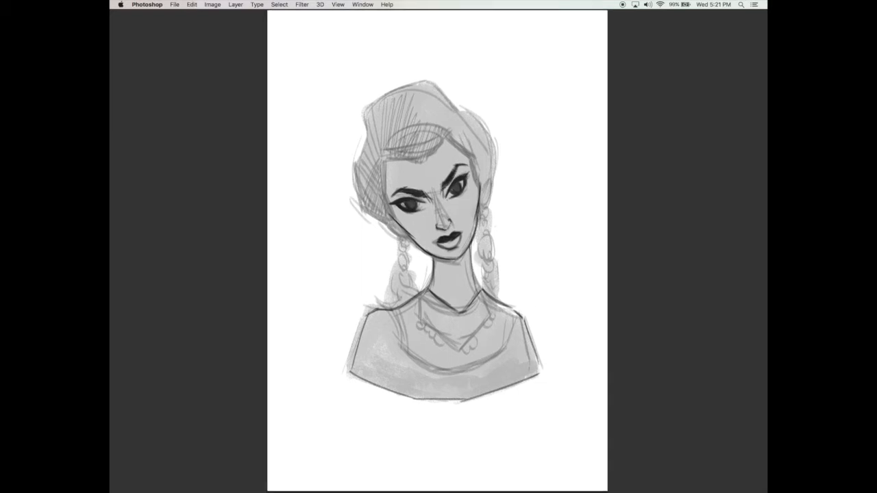
Ink the hairline beside the face and the outer contour of the hair on both sides
{"action": "left_click_drag", "start_coordinate": [385, 191], "coordinate": [397, 220]}
{"action": "mouse_move", "coordinate": [468, 157]}
{"action": "left_mouse_down"}
{"action": "mouse_move", "coordinate": [478, 192]}
{"action": "mouse_move", "coordinate": [491, 178]}
{"action": "left_mouse_up"}
{"action": "left_click_drag", "start_coordinate": [400, 228], "coordinate": [363, 210]}
{"action": "left_click_drag", "start_coordinate": [363, 208], "coordinate": [355, 165]}
{"action": "left_click_drag", "start_coordinate": [468, 114], "coordinate": [497, 149]}
{"action": "left_click_drag", "start_coordinate": [497, 149], "coordinate": [492, 185]}
{"action": "left_click_drag", "start_coordinate": [355, 164], "coordinate": [366, 140]}
{"action": "left_click_drag", "start_coordinate": [447, 104], "coordinate": [469, 114]}
{"action": "mouse_move", "coordinate": [367, 142]}
{"action": "left_mouse_down"}
{"action": "mouse_move", "coordinate": [368, 112]}
{"action": "mouse_move", "coordinate": [371, 171]}
{"action": "left_mouse_up"}
Set up a fully round 53 px brush with higher opacity and flow, and open its Dual Brush settings
{"action": "key", "text": "Tab"}
{"action": "left_click", "coordinate": [629, 338]}
{"action": "key", "text": "Tab"}
{"action": "key", "text": "Tab"}
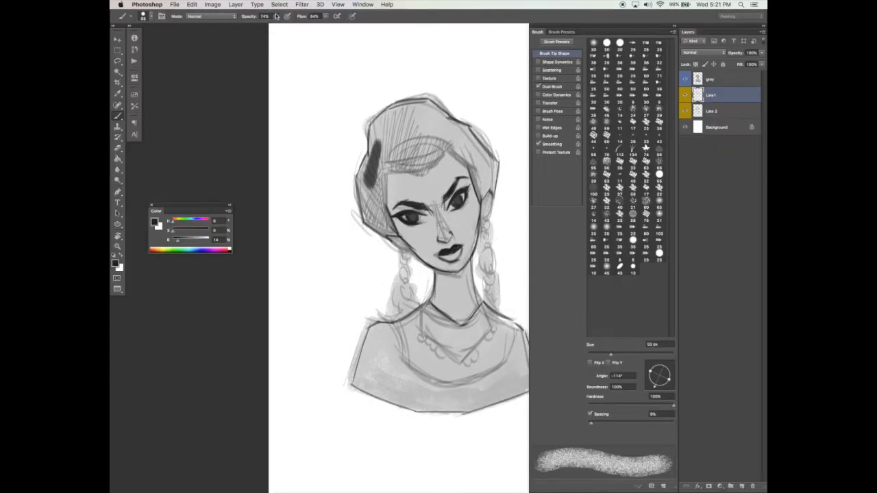
{"action": "left_click", "coordinate": [277, 16]}
{"action": "left_click", "coordinate": [325, 15]}
{"action": "left_click", "coordinate": [552, 86]}
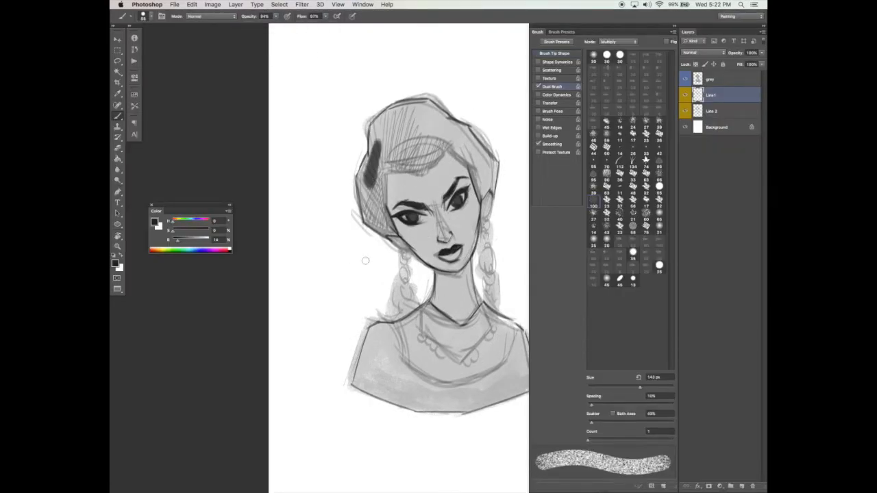
Fill the whole hair shape with solid near-black, from the outer contour to the hairline
{"action": "key", "text": "Tab"}
{"action": "key", "text": "super+equal"}
{"action": "mouse_move", "coordinate": [355, 118]}
{"action": "left_mouse_down"}
{"action": "mouse_move", "coordinate": [397, 45]}
{"action": "mouse_move", "coordinate": [429, 45]}
{"action": "mouse_move", "coordinate": [354, 164]}
{"action": "mouse_move", "coordinate": [334, 152]}
{"action": "mouse_move", "coordinate": [350, 214]}
{"action": "mouse_move", "coordinate": [342, 157]}
{"action": "mouse_move", "coordinate": [382, 63]}
{"action": "mouse_move", "coordinate": [357, 93]}
{"action": "mouse_move", "coordinate": [395, 126]}
{"action": "mouse_move", "coordinate": [372, 123]}
{"action": "mouse_move", "coordinate": [442, 105]}
{"action": "mouse_move", "coordinate": [441, 70]}
{"action": "mouse_move", "coordinate": [475, 79]}
{"action": "mouse_move", "coordinate": [466, 93]}
{"action": "mouse_move", "coordinate": [494, 87]}
{"action": "mouse_move", "coordinate": [531, 133]}
{"action": "mouse_move", "coordinate": [531, 168]}
{"action": "mouse_move", "coordinate": [511, 179]}
{"action": "mouse_move", "coordinate": [531, 147]}
{"action": "mouse_move", "coordinate": [467, 84]}
{"action": "mouse_move", "coordinate": [472, 77]}
{"action": "mouse_move", "coordinate": [468, 96]}
{"action": "mouse_move", "coordinate": [413, 80]}
{"action": "mouse_move", "coordinate": [363, 163]}
{"action": "mouse_move", "coordinate": [385, 233]}
{"action": "left_mouse_up"}
{"action": "mouse_move", "coordinate": [399, 127]}
{"action": "left_mouse_down"}
{"action": "mouse_move", "coordinate": [418, 141]}
{"action": "mouse_move", "coordinate": [379, 145]}
{"action": "mouse_move", "coordinate": [446, 120]}
{"action": "mouse_move", "coordinate": [426, 148]}
{"action": "mouse_move", "coordinate": [388, 149]}
{"action": "mouse_move", "coordinate": [442, 137]}
{"action": "mouse_move", "coordinate": [465, 113]}
{"action": "mouse_move", "coordinate": [452, 147]}
{"action": "left_mouse_up"}
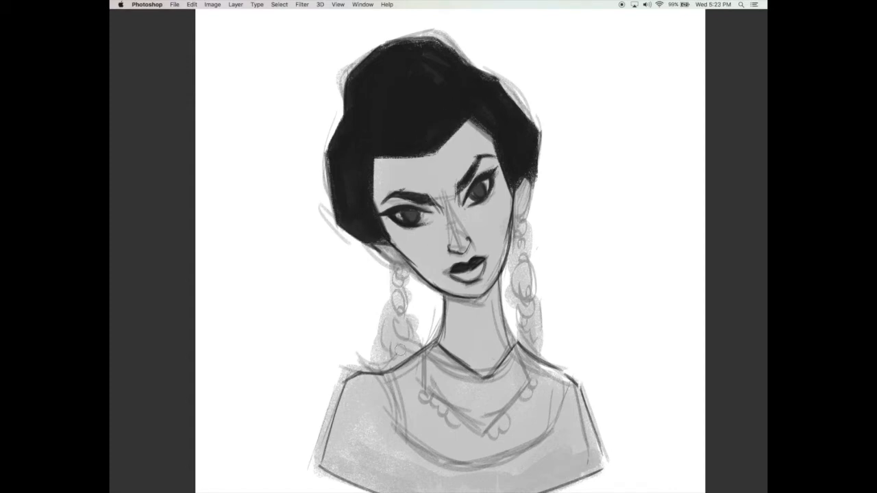
Touch up the black hair fill along the hairline beside the forehead and save the document
{"action": "mouse_move", "coordinate": [468, 114]}
{"action": "left_mouse_down"}
{"action": "mouse_move", "coordinate": [491, 123]}
{"action": "mouse_move", "coordinate": [507, 146]}
{"action": "left_mouse_up"}
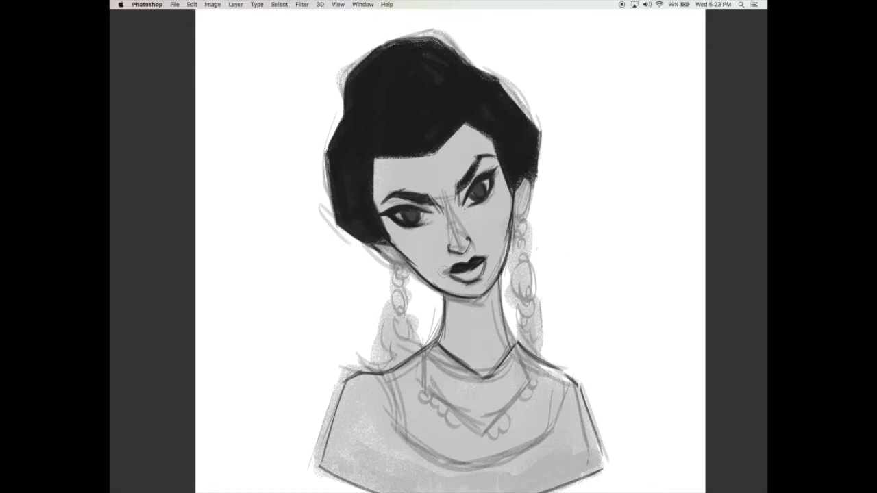
{"action": "key", "text": "Tab"}
{"action": "key", "text": "super+s"}
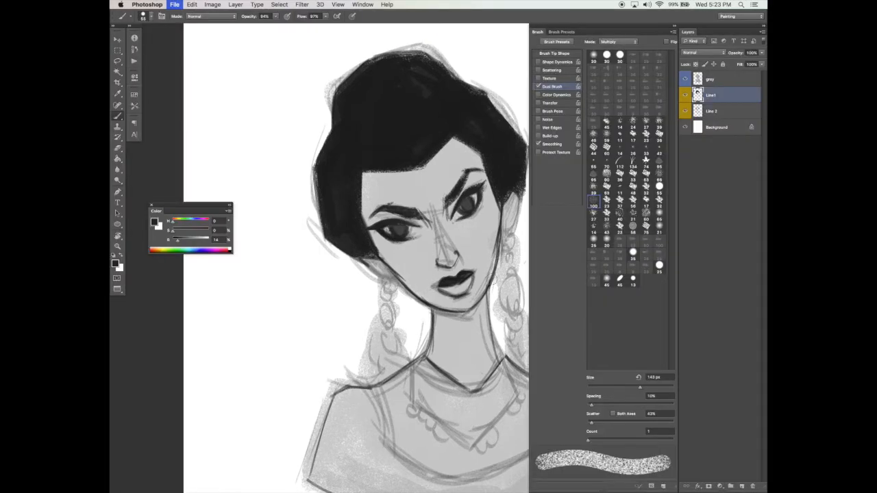
{"action": "key", "text": "super+minus"}
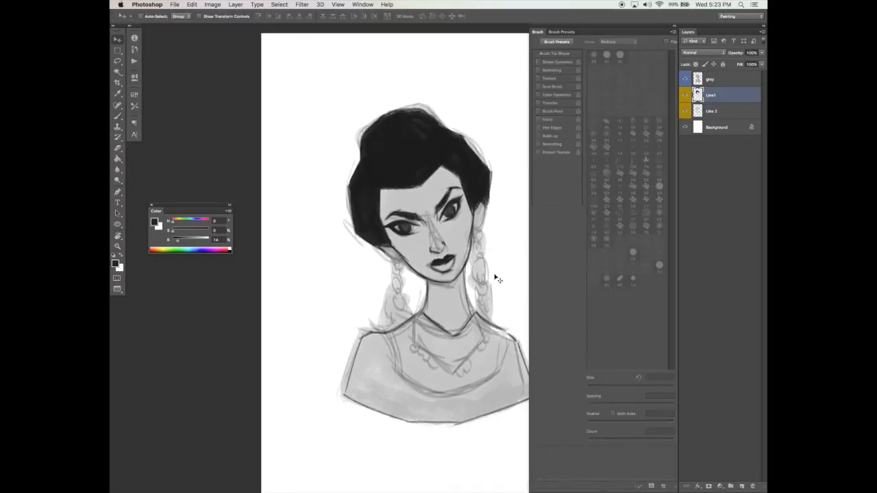
Erase the loose sketch lines outside the hair contour on the Line 2 layer with a textured eraser tip
{"action": "left_click", "coordinate": [713, 111]}
{"action": "key", "text": "e"}
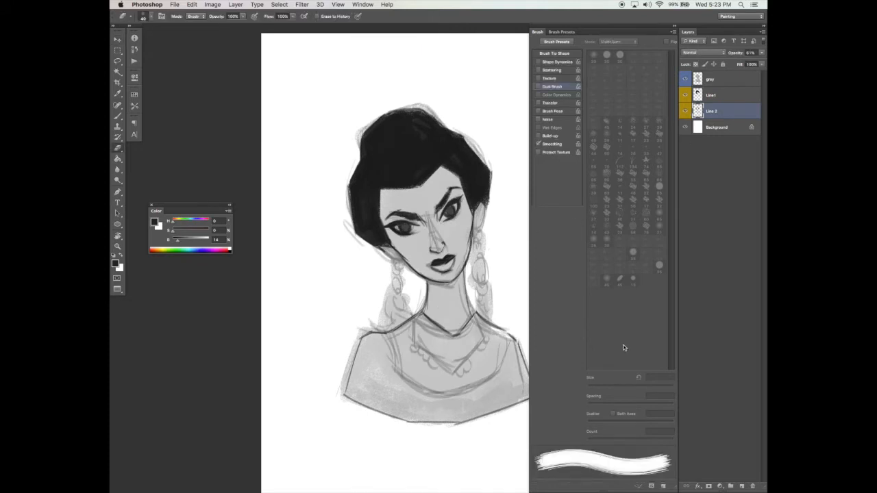
{"action": "left_click", "coordinate": [559, 53]}
{"action": "left_click", "coordinate": [608, 217]}
{"action": "left_click", "coordinate": [605, 122]}
{"action": "key", "text": "Tab"}
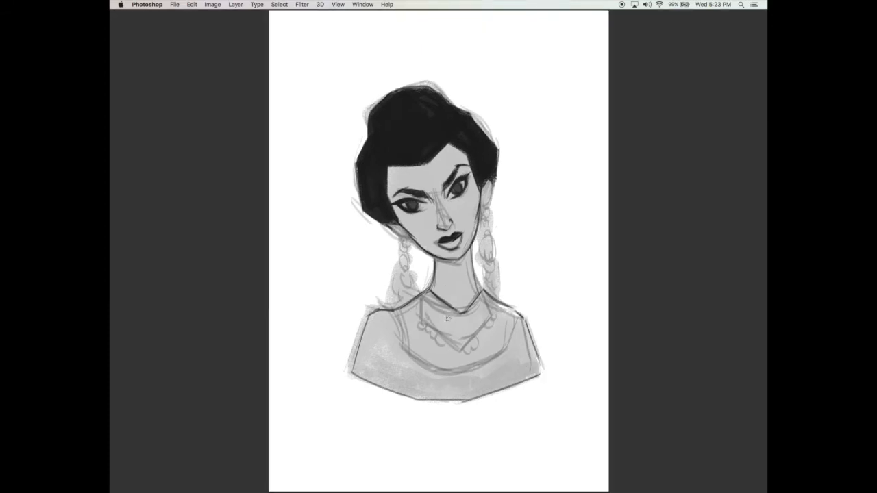
{"action": "mouse_move", "coordinate": [361, 143]}
{"action": "left_mouse_down"}
{"action": "mouse_move", "coordinate": [352, 163]}
{"action": "mouse_move", "coordinate": [367, 220]}
{"action": "left_mouse_up"}
{"action": "mouse_move", "coordinate": [366, 113]}
{"action": "left_mouse_down"}
{"action": "mouse_move", "coordinate": [377, 92]}
{"action": "mouse_move", "coordinate": [420, 78]}
{"action": "mouse_move", "coordinate": [491, 119]}
{"action": "mouse_move", "coordinate": [494, 145]}
{"action": "left_mouse_up"}
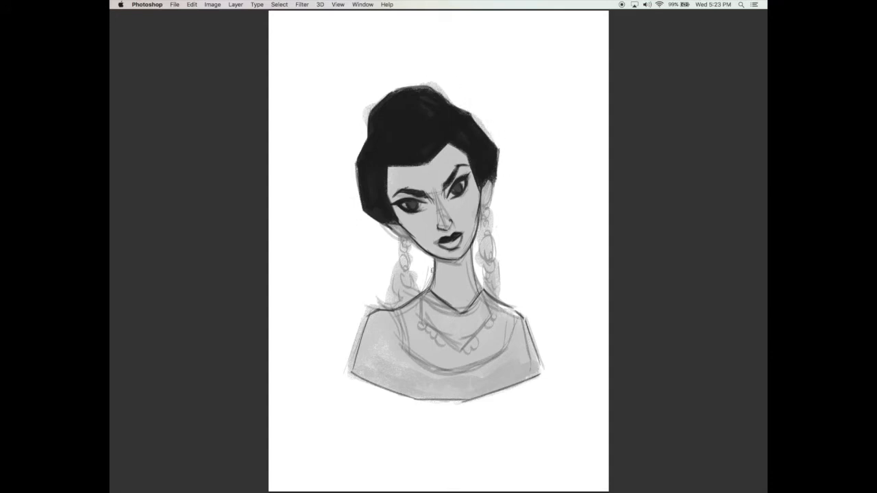
Erase the stray sketch lines outside both shoulders and the construction lines between the eyebrows
{"action": "mouse_move", "coordinate": [361, 310]}
{"action": "left_mouse_down"}
{"action": "mouse_move", "coordinate": [392, 305]}
{"action": "mouse_move", "coordinate": [348, 367]}
{"action": "left_mouse_up"}
{"action": "mouse_move", "coordinate": [527, 314]}
{"action": "left_mouse_down"}
{"action": "mouse_move", "coordinate": [533, 374]}
{"action": "mouse_move", "coordinate": [546, 373]}
{"action": "left_mouse_up"}
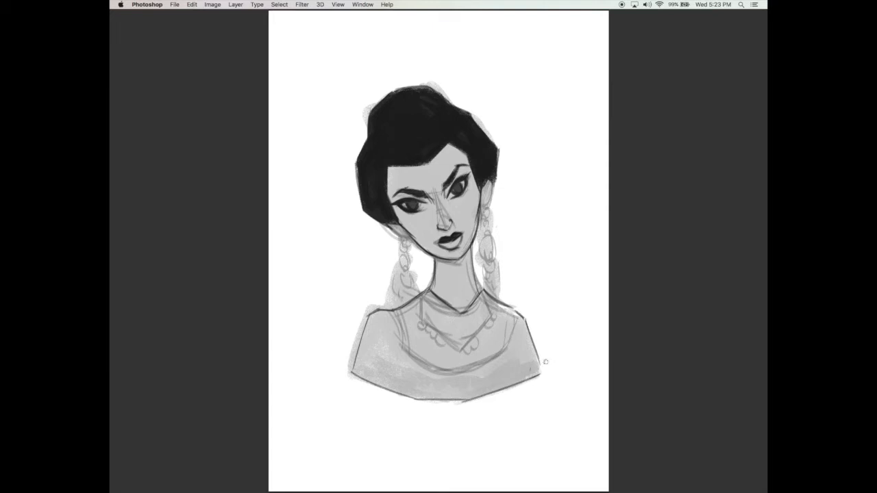
{"action": "left_click_drag", "start_coordinate": [430, 191], "coordinate": [444, 205]}
{"action": "key", "text": "super+z"}
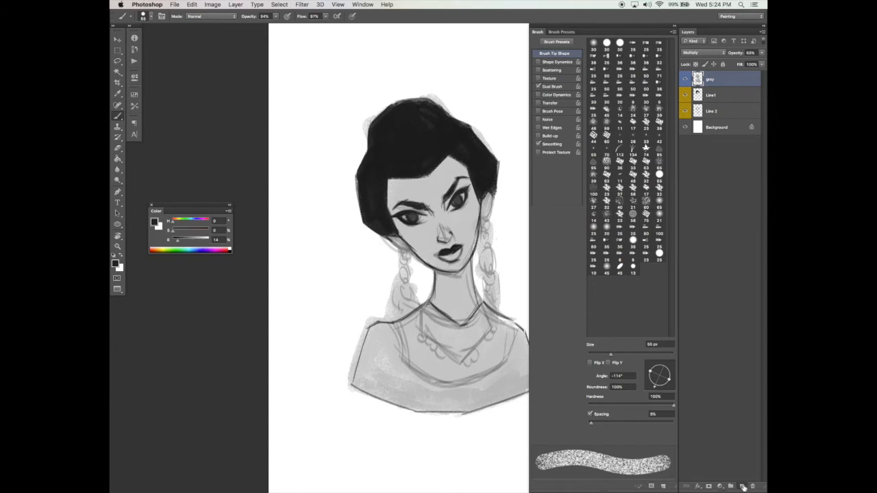
Add a new layer above the grey layer, label it blue and set its blend mode to Multiply
{"action": "left_click", "coordinate": [742, 486]}
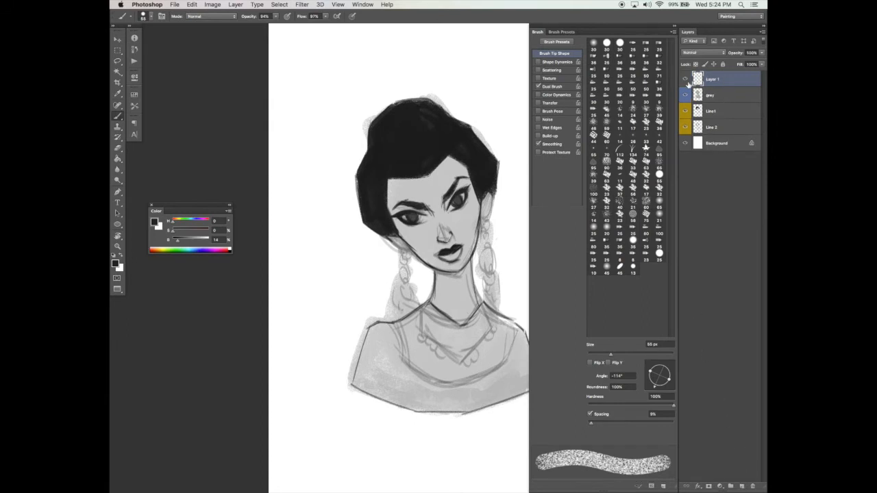
{"action": "right_click", "coordinate": [712, 81]}
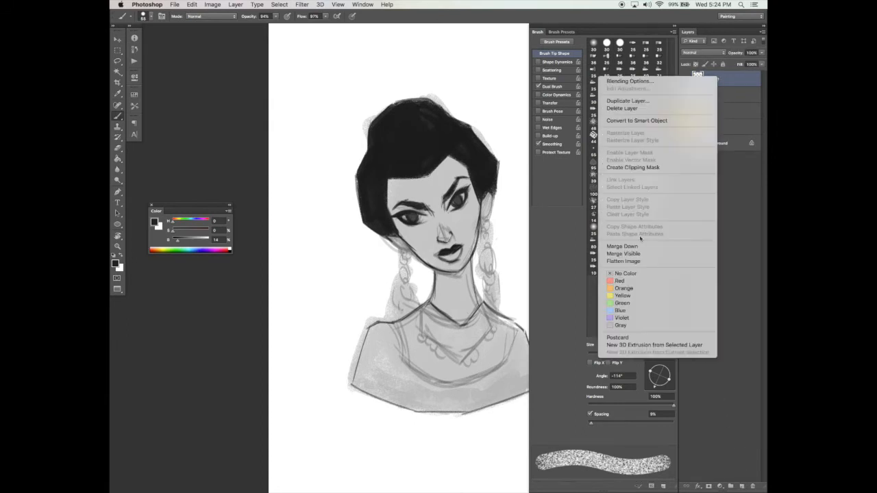
{"action": "left_click", "coordinate": [638, 309]}
{"action": "key", "text": "Tab"}
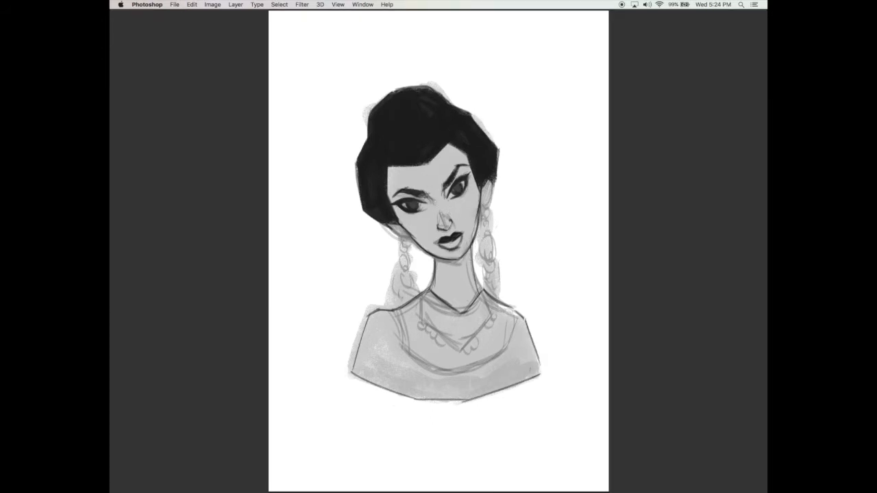
{"action": "key", "text": "Tab"}
{"action": "left_click", "coordinate": [700, 53]}
{"action": "left_click", "coordinate": [692, 61]}
{"action": "key", "text": "Tab"}
Shade the sides of the nose bridge in 65% grey at 67% opacity and 74% flow, and soften the shading with the eraser
{"action": "key", "text": "Tab"}
{"action": "key", "text": "6"}
{"action": "key", "text": "7"}
{"action": "key", "text": "shift+7"}
{"action": "key", "text": "shift+4"}
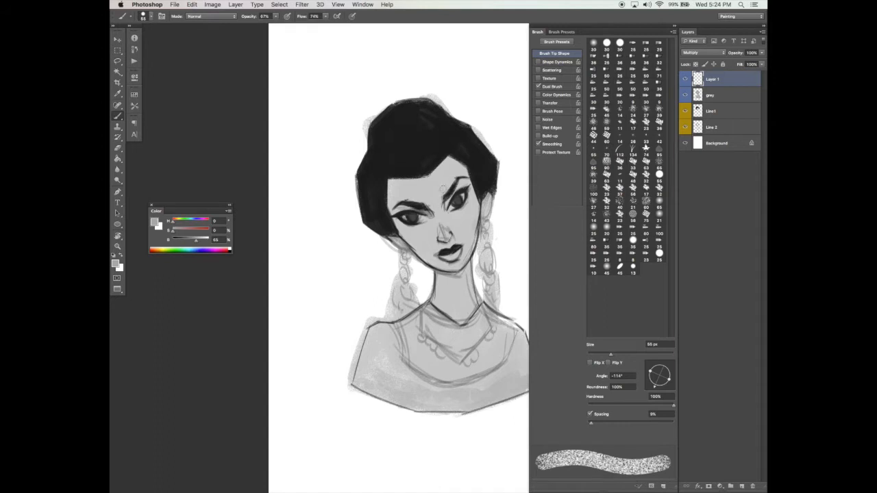
{"action": "key", "text": "Tab"}
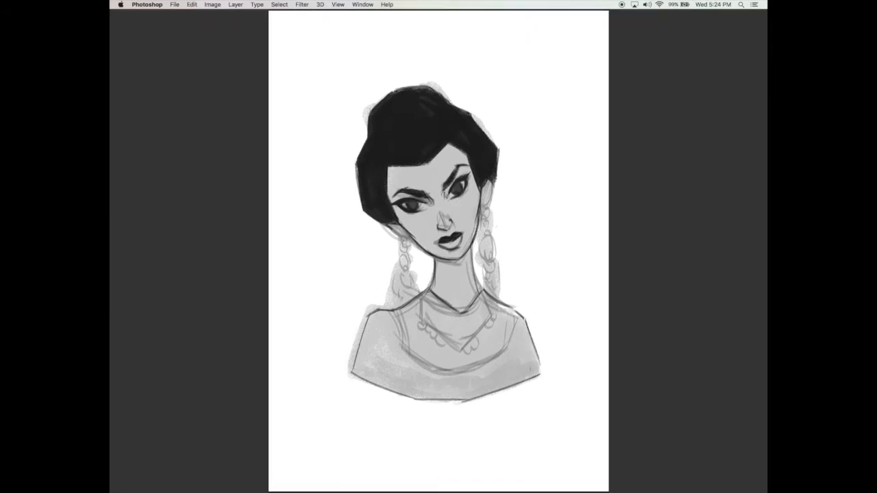
{"action": "mouse_move", "coordinate": [435, 201]}
{"action": "left_mouse_down"}
{"action": "mouse_move", "coordinate": [429, 209]}
{"action": "mouse_move", "coordinate": [447, 207]}
{"action": "mouse_move", "coordinate": [429, 215]}
{"action": "left_mouse_up"}
{"action": "key", "text": "Tab"}
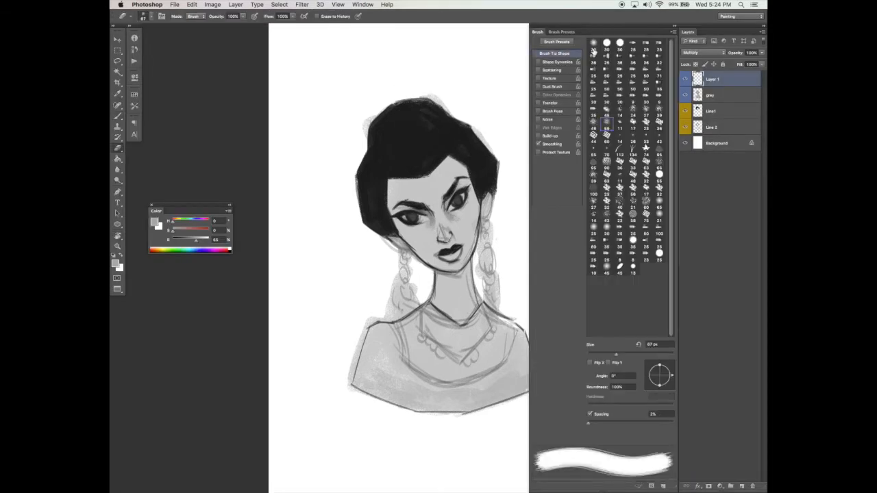
{"action": "key", "text": "Tab"}
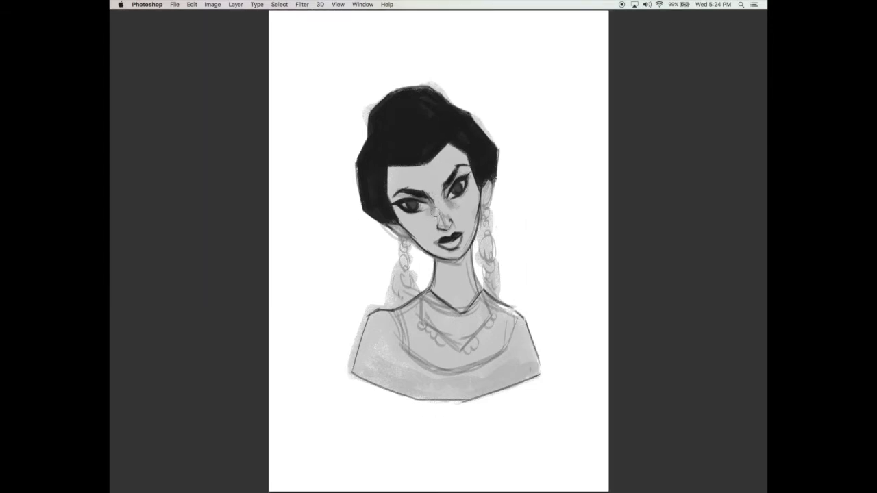
{"action": "left_click_drag", "start_coordinate": [568, 248], "coordinate": [559, 252]}
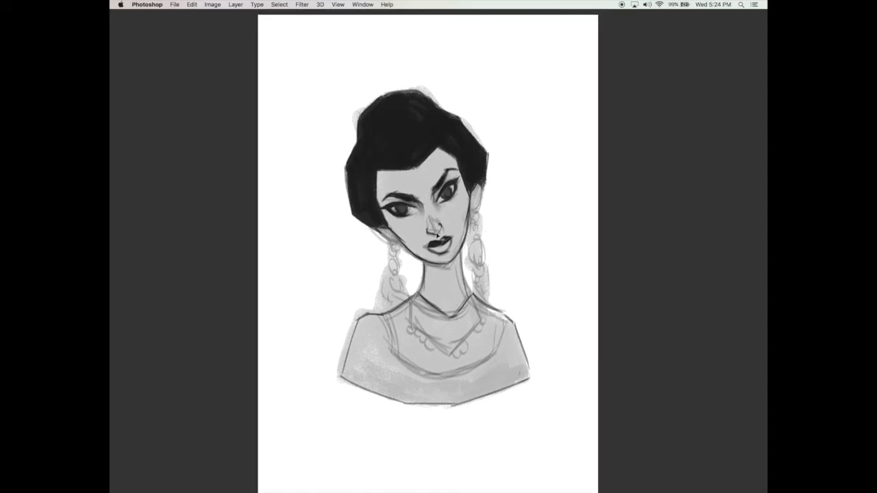
Lasso the nose lines on the Line 2 layer, reposition them with the Move tool and deselect
{"action": "key", "text": "Tab"}
{"action": "left_click", "coordinate": [684, 127]}
{"action": "left_click", "coordinate": [684, 126]}
{"action": "left_click", "coordinate": [700, 129]}
{"action": "key", "text": "l"}
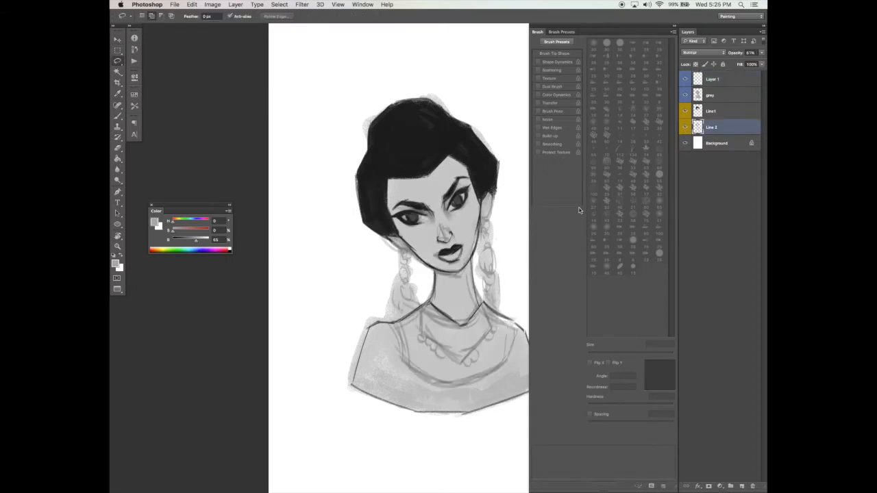
{"action": "mouse_move", "coordinate": [447, 224]}
{"action": "left_mouse_down"}
{"action": "mouse_move", "coordinate": [437, 241]}
{"action": "mouse_move", "coordinate": [447, 251]}
{"action": "mouse_move", "coordinate": [459, 247]}
{"action": "mouse_move", "coordinate": [458, 228]}
{"action": "mouse_move", "coordinate": [454, 235]}
{"action": "left_mouse_up"}
{"action": "key", "text": "v"}
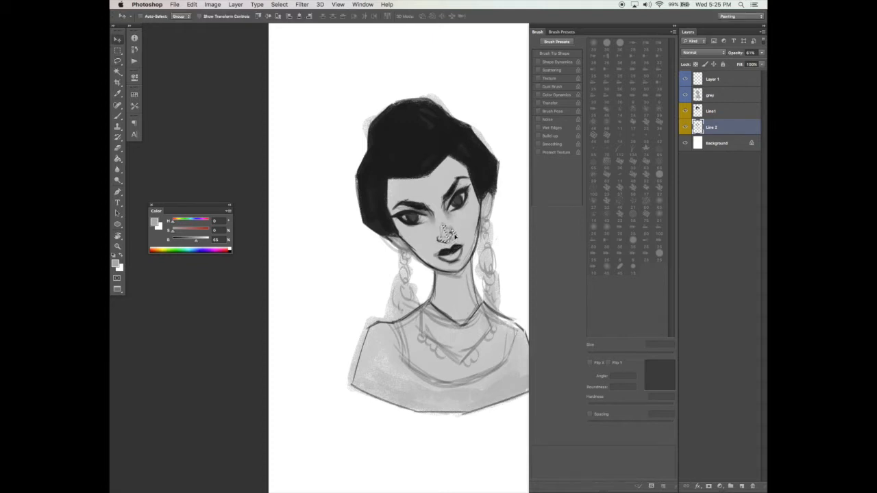
{"action": "key", "text": "super+d"}
Lasso the nose tip's ink lines on the Line1 layer and reposition them with the Move tool
{"action": "left_click", "coordinate": [713, 116]}
{"action": "key", "text": "l"}
{"action": "left_click_drag", "start_coordinate": [439, 244], "coordinate": [451, 238]}
{"action": "key", "text": "v"}
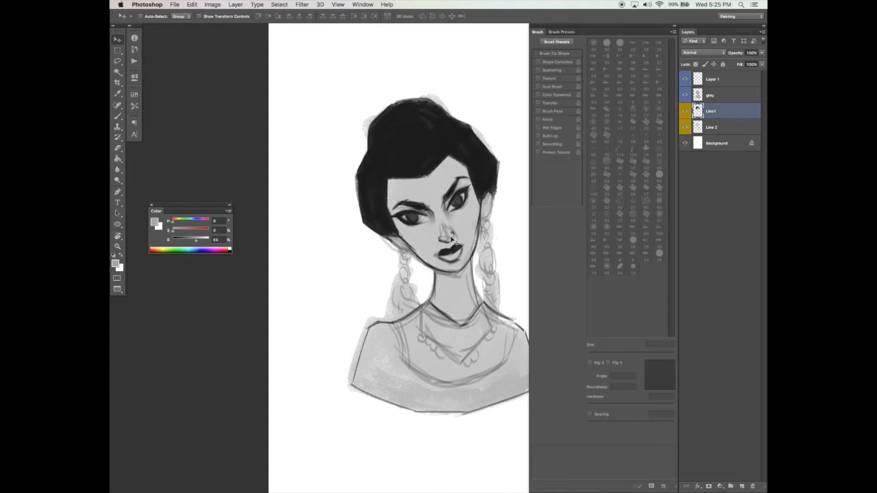
Lasso the mouth area on the Line 2 layer, adjust its position with the Move tool and save the document
{"action": "left_click", "coordinate": [716, 126]}
{"action": "key", "text": "l"}
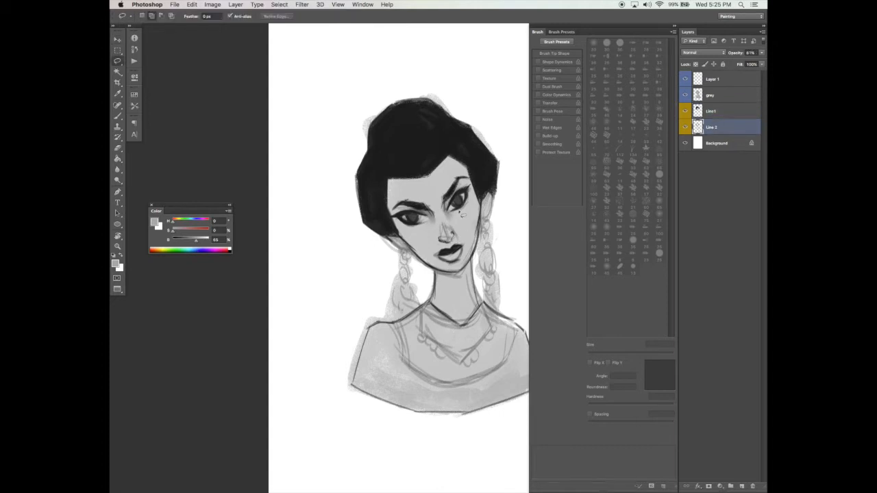
{"action": "key", "text": "v"}
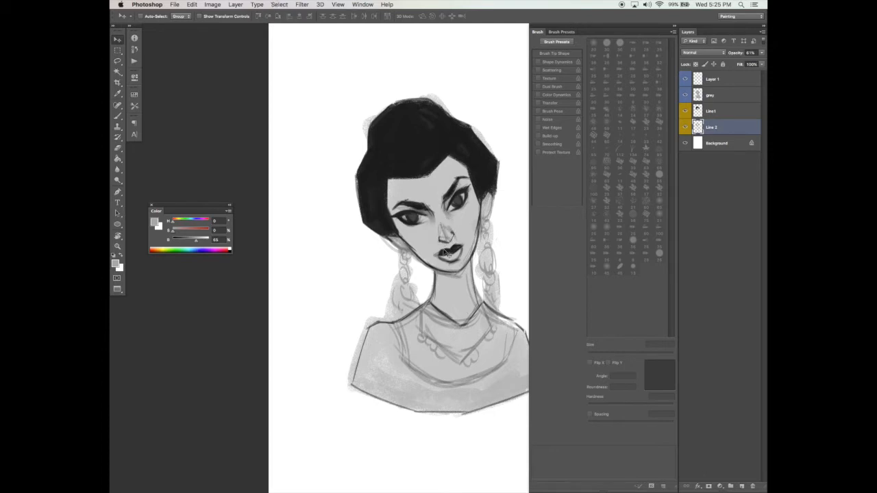
{"action": "key", "text": "b"}
{"action": "key", "text": "super+s"}
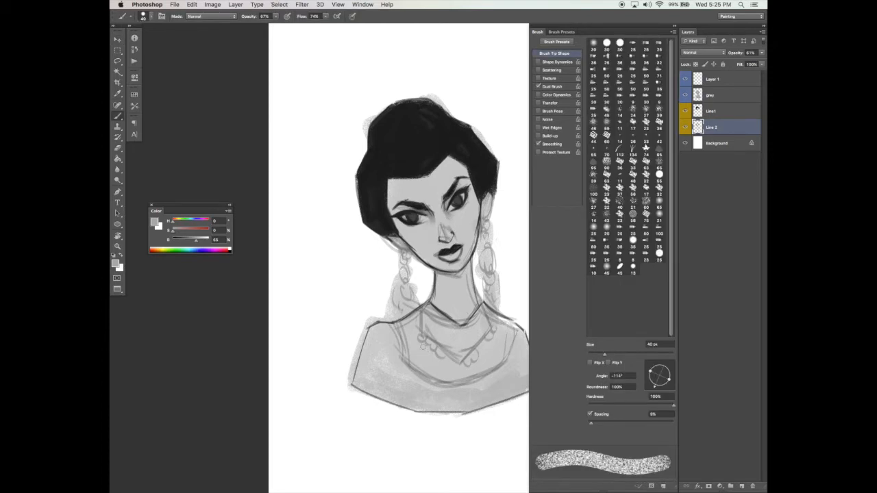
Refine the face shading on Layer 1 with the 40 px brush and clean up with a 0% hardness eraser, including on Line 2
{"action": "left_click", "coordinate": [717, 80]}
{"action": "key", "text": "Tab"}
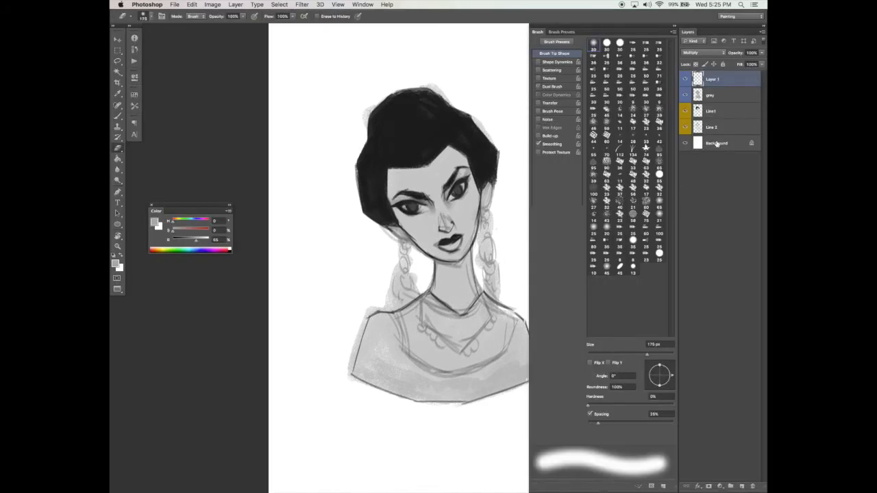
{"action": "left_click", "coordinate": [716, 131]}
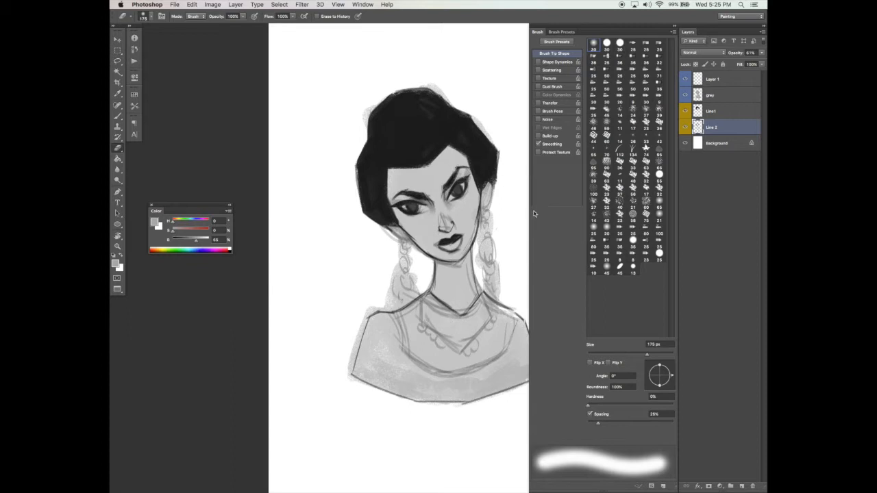
{"action": "left_click", "coordinate": [699, 81]}
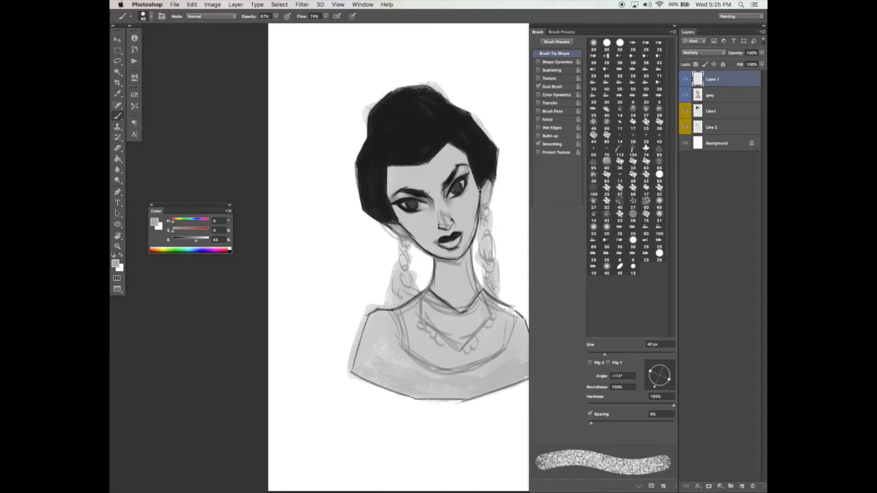
{"action": "key", "text": "e"}
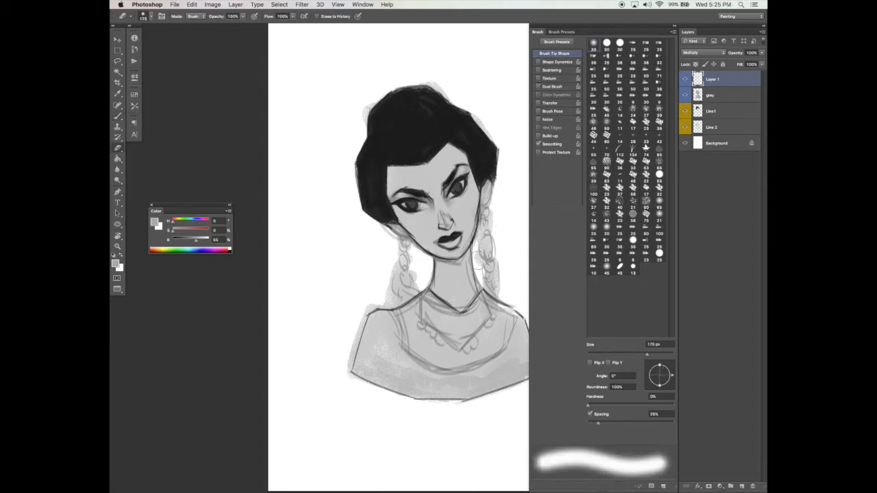
Erase the stray sketch lines below the jaw on the Line 2 layer with a smaller, slightly harder eraser
{"action": "left_click", "coordinate": [715, 130]}
{"action": "key", "text": "e"}
{"action": "left_click", "coordinate": [615, 354]}
{"action": "left_click", "coordinate": [613, 405]}
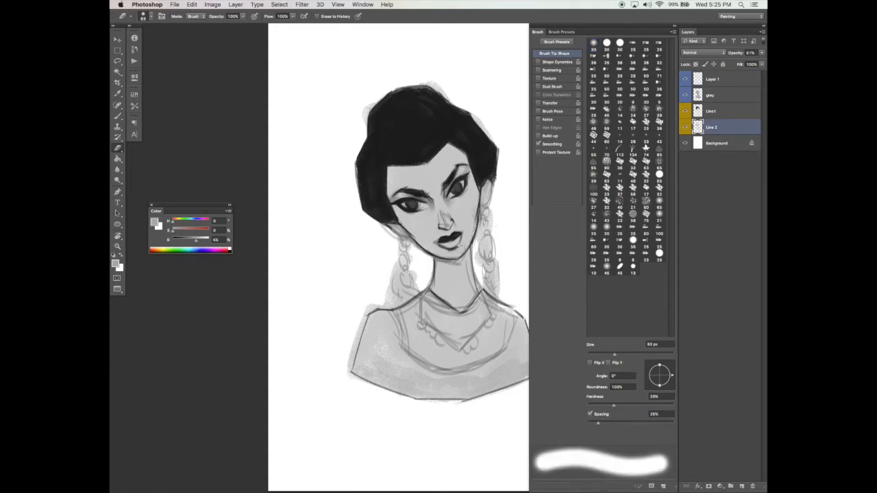
{"action": "mouse_move", "coordinate": [438, 251]}
{"action": "left_mouse_down"}
{"action": "mouse_move", "coordinate": [461, 248]}
{"action": "mouse_move", "coordinate": [415, 245]}
{"action": "mouse_move", "coordinate": [426, 255]}
{"action": "left_mouse_up"}
Erase the grey tone spilling outside both sides of the hair on the grey layer with a 73% hardness eraser
{"action": "left_click", "coordinate": [722, 96]}
{"action": "left_click", "coordinate": [650, 404]}
{"action": "left_click", "coordinate": [609, 353]}
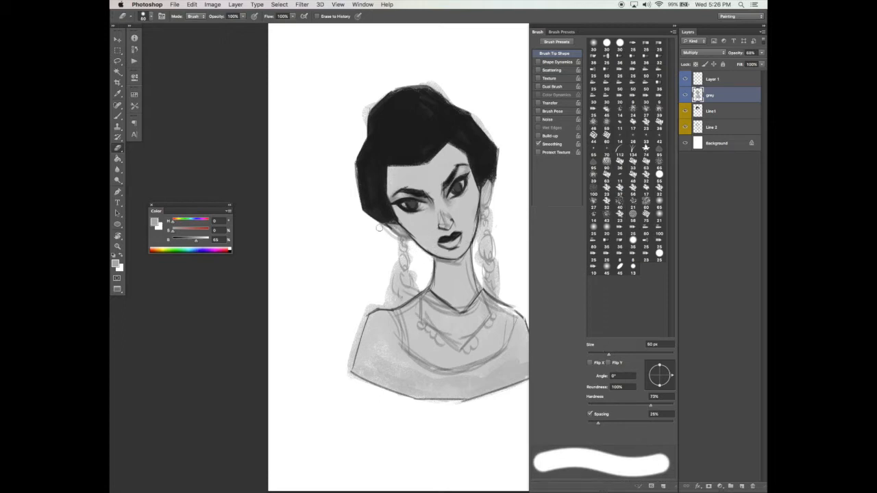
{"action": "left_click", "coordinate": [716, 128]}
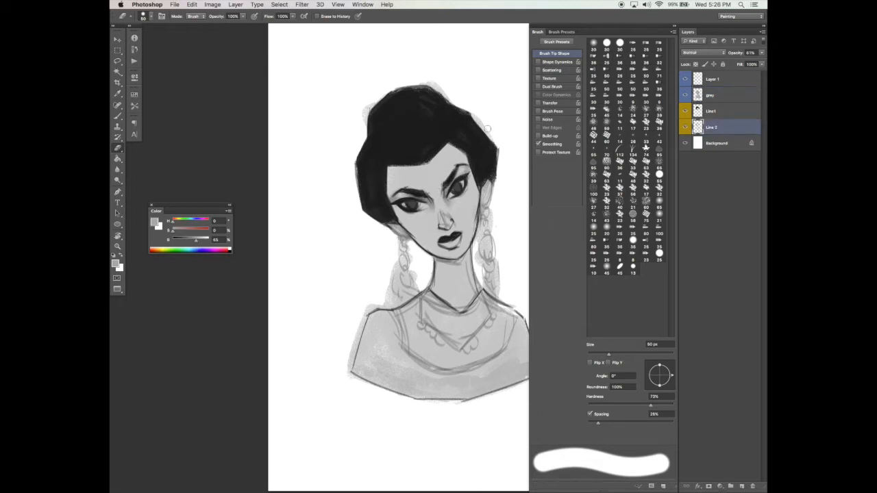
{"action": "left_click", "coordinate": [710, 96]}
{"action": "left_click_drag", "start_coordinate": [475, 110], "coordinate": [499, 142]}
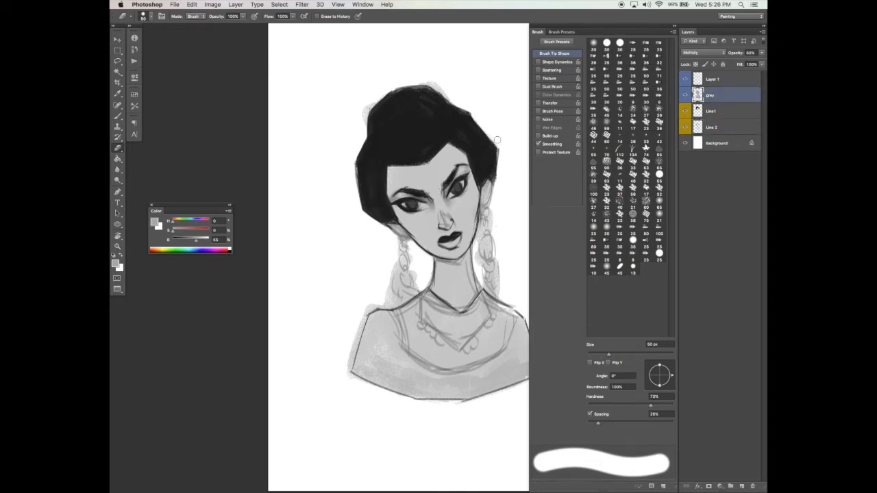
{"action": "mouse_move", "coordinate": [374, 107]}
{"action": "left_mouse_down"}
{"action": "mouse_move", "coordinate": [359, 122]}
{"action": "mouse_move", "coordinate": [367, 103]}
{"action": "mouse_move", "coordinate": [366, 127]}
{"action": "left_mouse_up"}
Trim the left outer edge of the black hair on the Line1 layer with a 90% hardness eraser
{"action": "left_click", "coordinate": [716, 111]}
{"action": "left_click", "coordinate": [666, 406]}
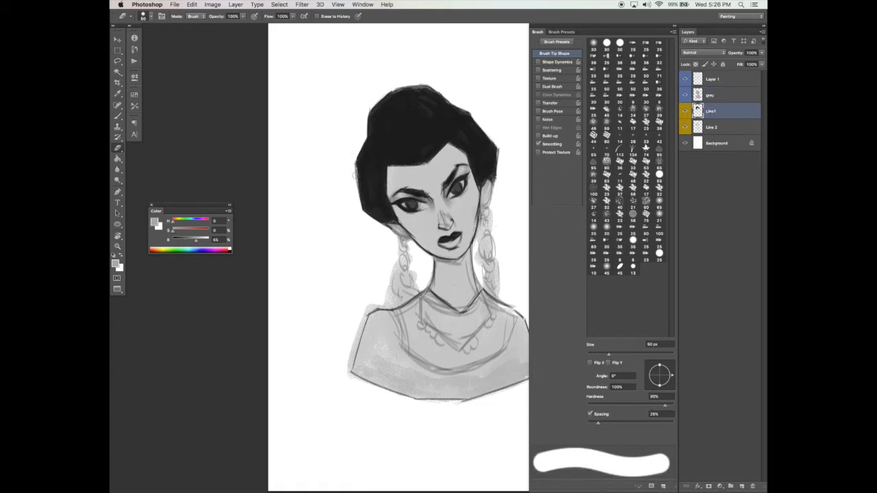
{"action": "left_click_drag", "start_coordinate": [355, 175], "coordinate": [361, 208]}
{"action": "key", "text": "v"}
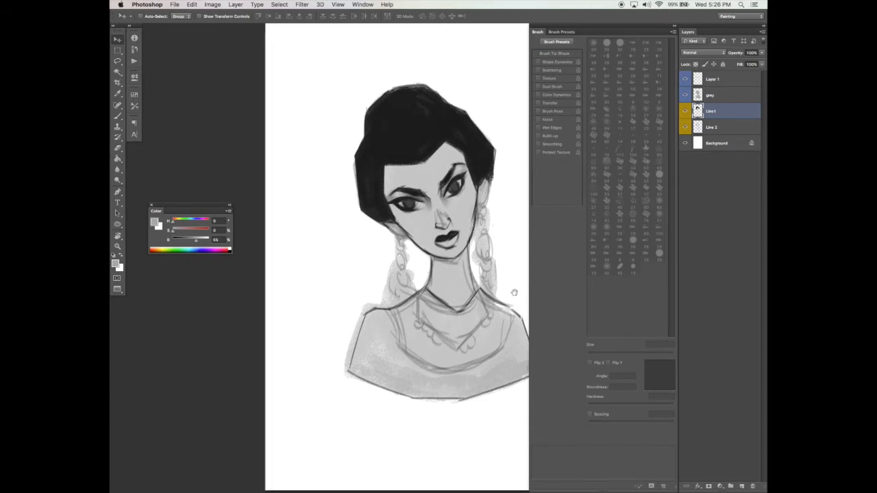
{"action": "key", "text": "Tab"}
{"action": "scroll", "coordinate": [570, 275], "scroll_direction": "down", "scroll_amount": 1}
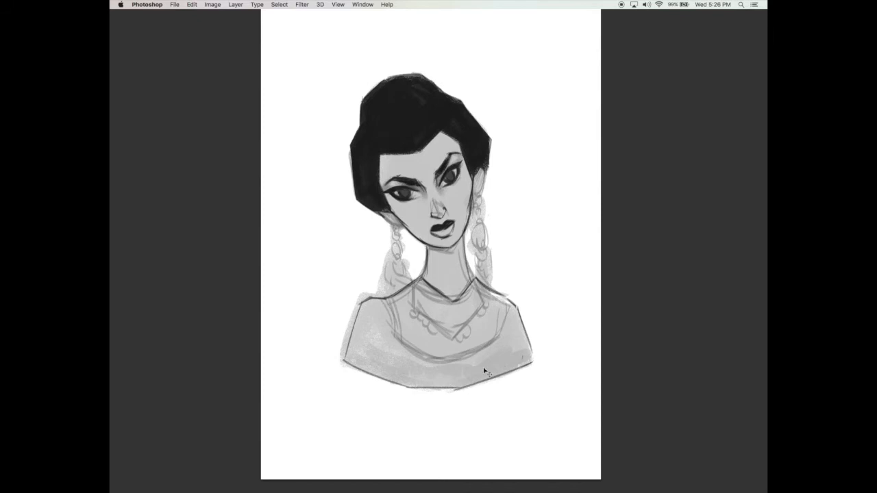
{"action": "left_click_drag", "start_coordinate": [536, 256], "coordinate": [531, 257]}
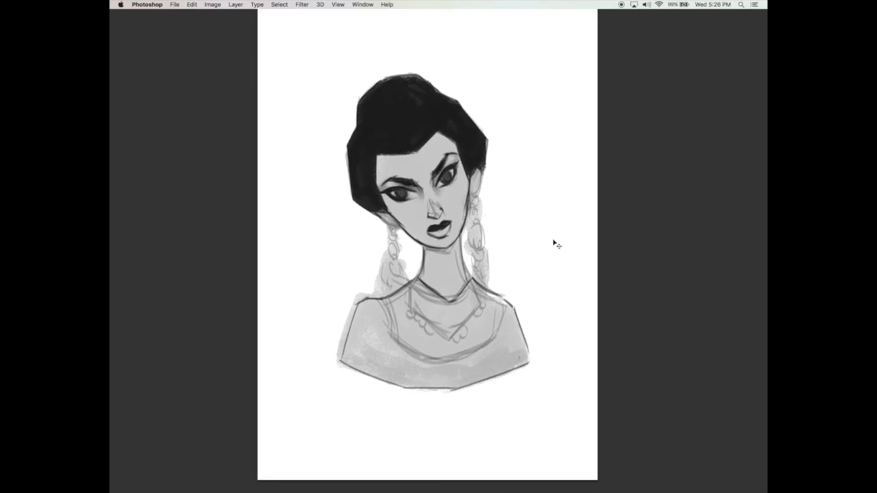
{"action": "key", "text": "Tab"}
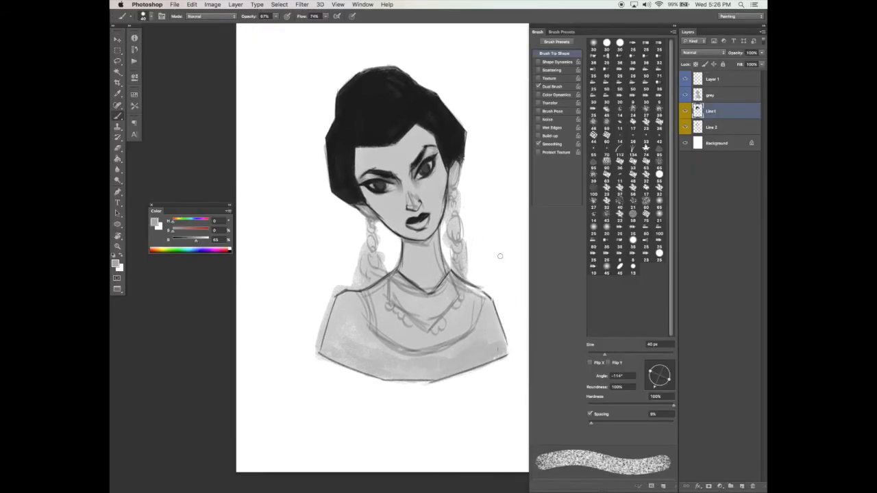
Add a new layer above Line1 and flatten the 40 px brush tip to 36% roundness at an angle of -138°
{"action": "left_click", "coordinate": [741, 485]}
{"action": "mouse_move", "coordinate": [651, 373]}
{"action": "left_mouse_down"}
{"action": "mouse_move", "coordinate": [663, 374]}
{"action": "mouse_move", "coordinate": [651, 383]}
{"action": "left_mouse_up"}
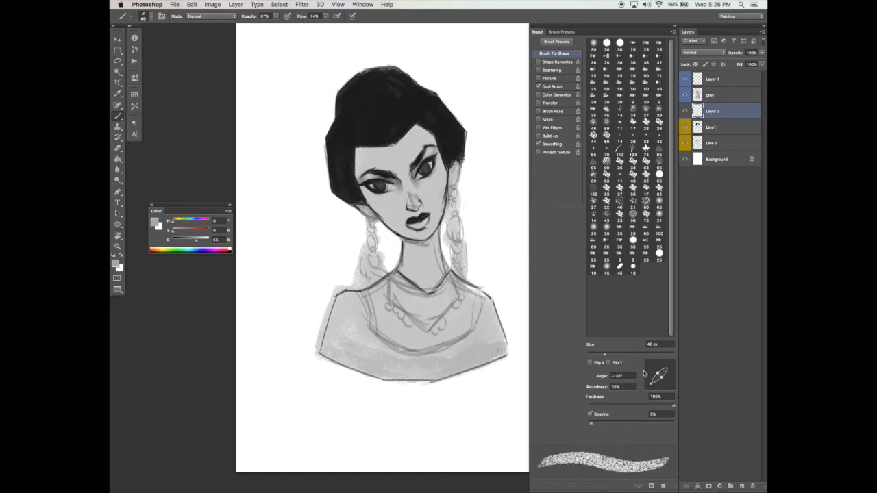
{"action": "key", "text": "Tab"}
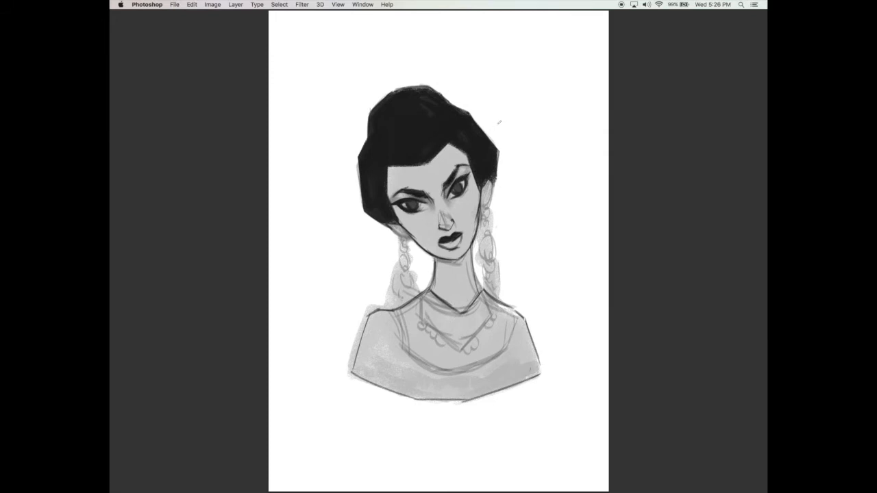
Write grey notes with arrows beside the portrait, labelling the hair Dark, the face Light and the collar Dark
{"action": "mouse_move", "coordinate": [501, 126]}
{"action": "left_mouse_down"}
{"action": "mouse_move", "coordinate": [562, 124]}
{"action": "mouse_move", "coordinate": [520, 148]}
{"action": "mouse_move", "coordinate": [554, 140]}
{"action": "left_mouse_up"}
{"action": "left_click_drag", "start_coordinate": [549, 203], "coordinate": [575, 203]}
{"action": "left_click_drag", "start_coordinate": [513, 212], "coordinate": [537, 237]}
{"action": "left_click_drag", "start_coordinate": [549, 214], "coordinate": [559, 229]}
{"action": "left_click_drag", "start_coordinate": [562, 209], "coordinate": [563, 227]}
{"action": "left_click_drag", "start_coordinate": [507, 154], "coordinate": [505, 238]}
{"action": "left_click_drag", "start_coordinate": [507, 121], "coordinate": [511, 133]}
{"action": "mouse_move", "coordinate": [507, 294]}
{"action": "left_mouse_down"}
{"action": "mouse_move", "coordinate": [583, 282]}
{"action": "mouse_move", "coordinate": [533, 310]}
{"action": "left_mouse_up"}
{"action": "mouse_move", "coordinate": [533, 295]}
{"action": "left_mouse_down"}
{"action": "mouse_move", "coordinate": [538, 310]}
{"action": "mouse_move", "coordinate": [550, 305]}
{"action": "left_mouse_up"}
{"action": "left_click_drag", "start_coordinate": [556, 301], "coordinate": [566, 303]}
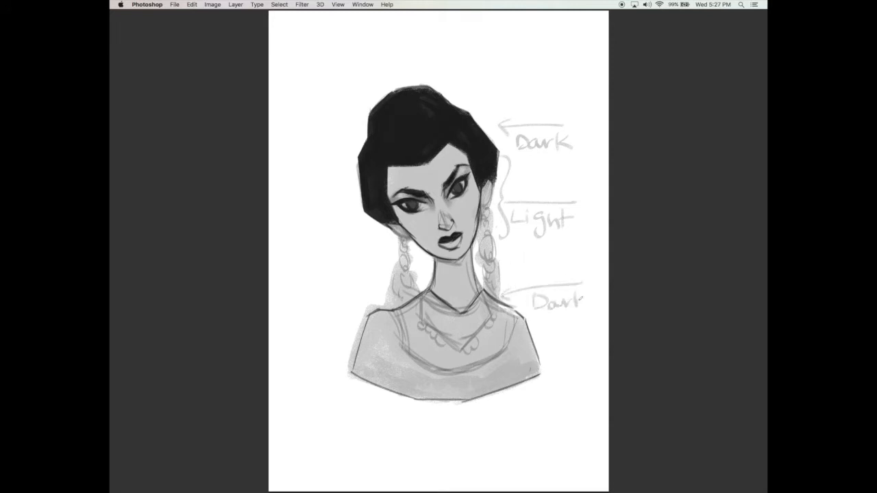
Label the chest Light and the dress Dark beside the figure, and delete the layer holding all the notes
{"action": "mouse_move", "coordinate": [475, 307]}
{"action": "left_mouse_down"}
{"action": "mouse_move", "coordinate": [464, 336]}
{"action": "mouse_move", "coordinate": [477, 319]}
{"action": "mouse_move", "coordinate": [565, 330]}
{"action": "mouse_move", "coordinate": [556, 349]}
{"action": "left_mouse_up"}
{"action": "mouse_move", "coordinate": [560, 341]}
{"action": "left_mouse_down"}
{"action": "mouse_move", "coordinate": [566, 362]}
{"action": "mouse_move", "coordinate": [581, 355]}
{"action": "left_mouse_up"}
{"action": "left_click_drag", "start_coordinate": [587, 335], "coordinate": [589, 347]}
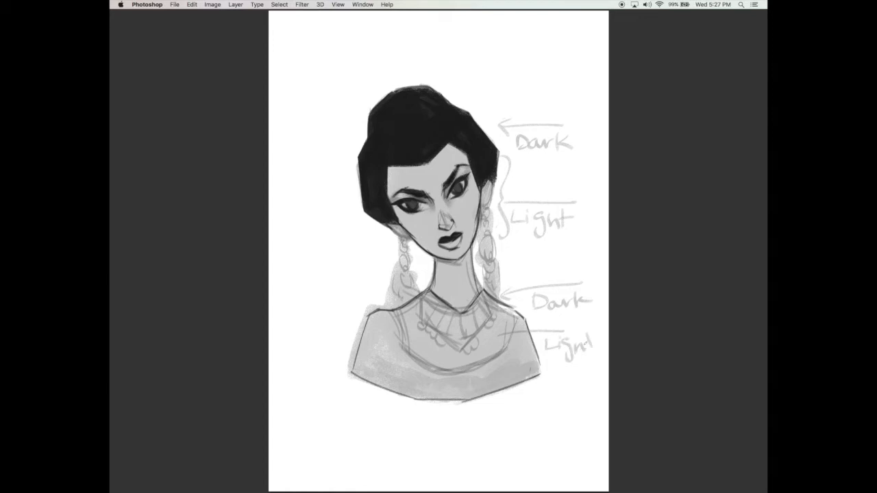
{"action": "left_click_drag", "start_coordinate": [484, 390], "coordinate": [519, 407]}
{"action": "mouse_move", "coordinate": [522, 416]}
{"action": "left_mouse_down"}
{"action": "mouse_move", "coordinate": [523, 434]}
{"action": "mouse_move", "coordinate": [558, 429]}
{"action": "mouse_move", "coordinate": [562, 416]}
{"action": "left_mouse_up"}
{"action": "mouse_move", "coordinate": [567, 404]}
{"action": "left_mouse_down"}
{"action": "mouse_move", "coordinate": [570, 425]}
{"action": "mouse_move", "coordinate": [586, 421]}
{"action": "left_mouse_up"}
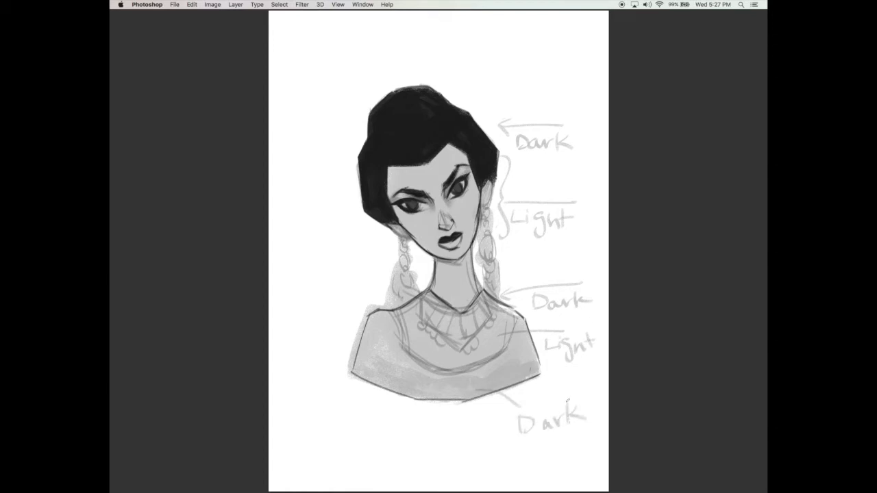
{"action": "key", "text": "Tab"}
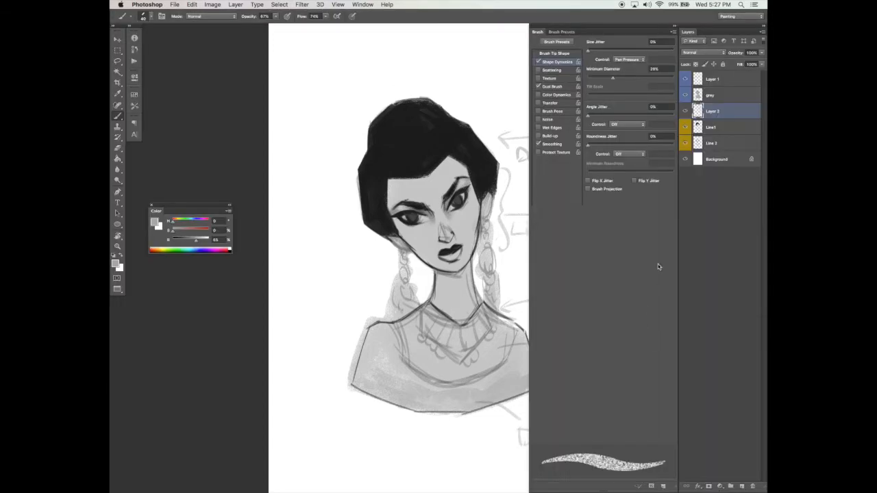
{"action": "left_click", "coordinate": [753, 486]}
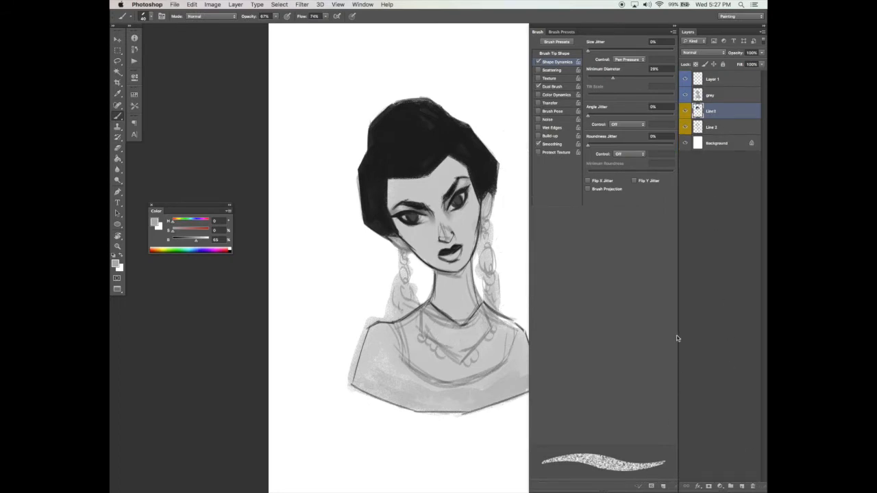
Create a fresh layer above Line1, sample the near-black of the hair, and set the brush to 89% opacity and 86% flow
{"action": "left_click", "coordinate": [742, 486]}
{"action": "left_click", "coordinate": [425, 154], "text": "alt"}
{"action": "left_click", "coordinate": [276, 16]}
{"action": "left_click", "coordinate": [286, 25]}
{"action": "left_click", "coordinate": [326, 16]}
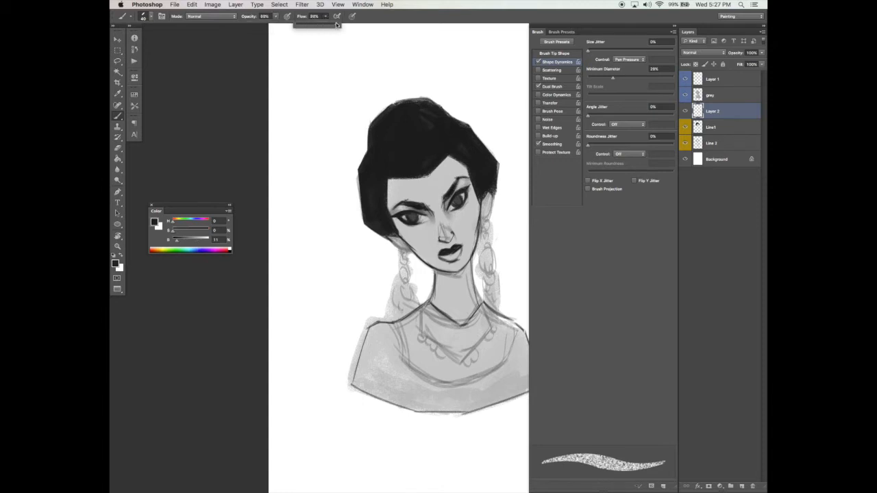
{"action": "key", "text": "Tab"}
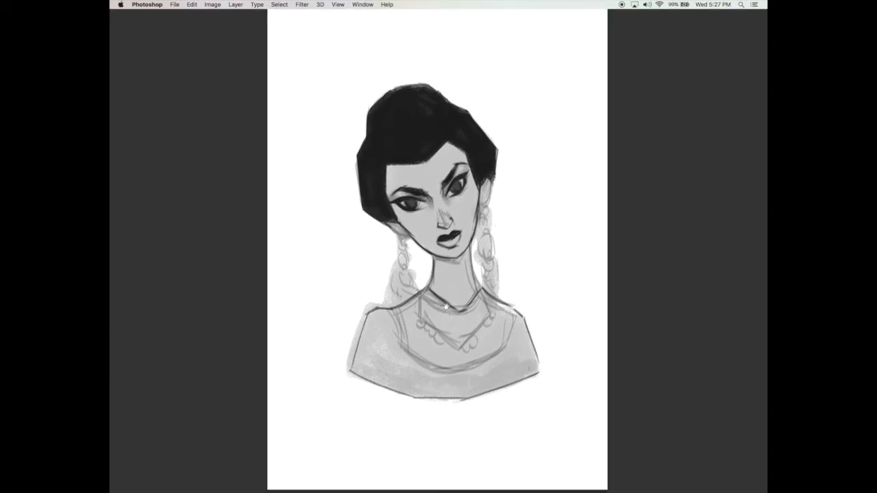
Turn off Shape Dynamics for the brush and fill the half of the collar below the left earring with near-black
{"action": "scroll", "coordinate": [449, 295], "scroll_direction": "up", "scroll_amount": 2}
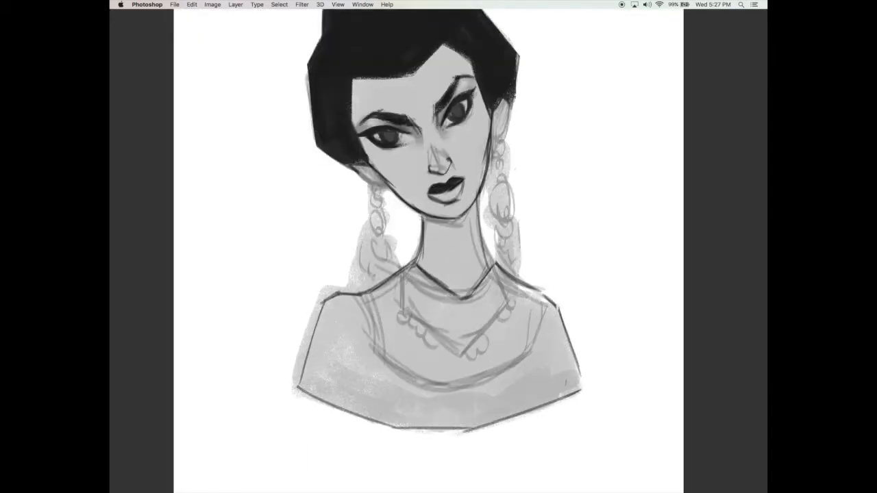
{"action": "left_click_drag", "start_coordinate": [404, 271], "coordinate": [407, 310]}
{"action": "key", "text": "Tab"}
{"action": "left_click", "coordinate": [539, 62]}
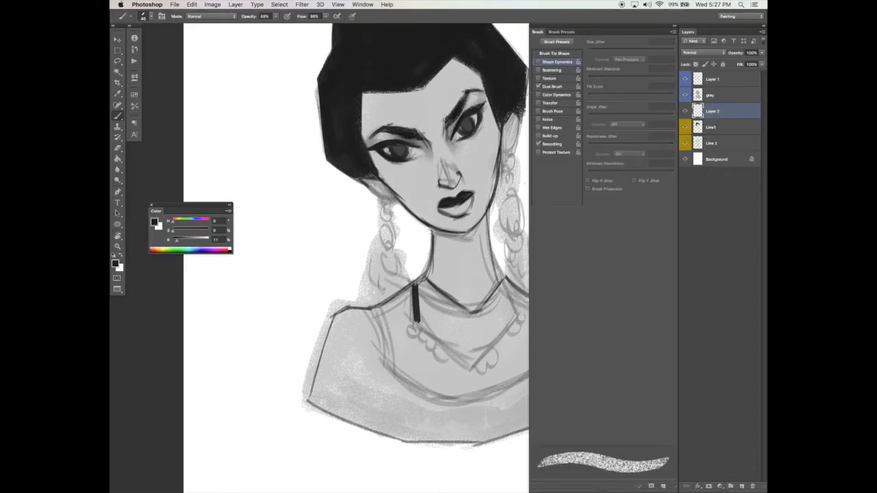
{"action": "key", "text": "Tab"}
{"action": "mouse_move", "coordinate": [418, 272]}
{"action": "left_mouse_down"}
{"action": "mouse_move", "coordinate": [420, 291]}
{"action": "mouse_move", "coordinate": [430, 277]}
{"action": "mouse_move", "coordinate": [418, 292]}
{"action": "mouse_move", "coordinate": [426, 316]}
{"action": "mouse_move", "coordinate": [444, 307]}
{"action": "mouse_move", "coordinate": [449, 291]}
{"action": "mouse_move", "coordinate": [473, 310]}
{"action": "mouse_move", "coordinate": [469, 344]}
{"action": "left_mouse_up"}
{"action": "left_click_drag", "start_coordinate": [409, 308], "coordinate": [466, 343]}
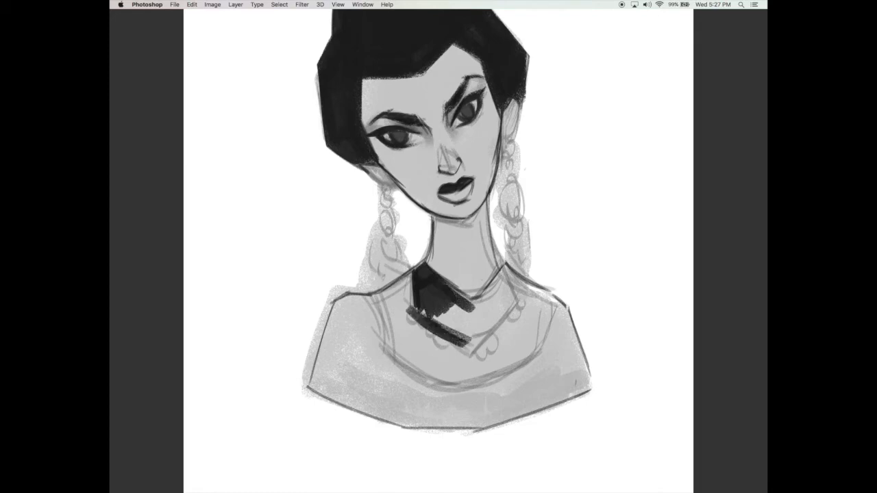
{"action": "mouse_move", "coordinate": [445, 302]}
{"action": "left_mouse_down"}
{"action": "mouse_move", "coordinate": [452, 323]}
{"action": "mouse_move", "coordinate": [474, 309]}
{"action": "mouse_move", "coordinate": [466, 322]}
{"action": "left_mouse_up"}
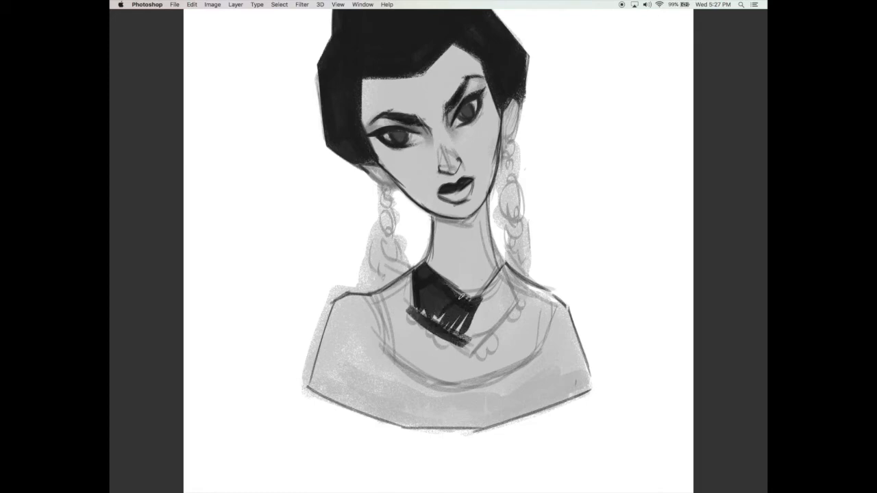
{"action": "mouse_move", "coordinate": [413, 274]}
{"action": "left_mouse_down"}
{"action": "mouse_move", "coordinate": [412, 309]}
{"action": "mouse_move", "coordinate": [444, 327]}
{"action": "mouse_move", "coordinate": [423, 311]}
{"action": "mouse_move", "coordinate": [433, 297]}
{"action": "mouse_move", "coordinate": [477, 313]}
{"action": "left_mouse_up"}
{"action": "mouse_move", "coordinate": [444, 283]}
{"action": "left_mouse_down"}
{"action": "mouse_move", "coordinate": [472, 302]}
{"action": "mouse_move", "coordinate": [506, 264]}
{"action": "mouse_move", "coordinate": [525, 287]}
{"action": "mouse_move", "coordinate": [521, 301]}
{"action": "mouse_move", "coordinate": [528, 285]}
{"action": "mouse_move", "coordinate": [482, 343]}
{"action": "left_mouse_up"}
Fill the other half of the collar with near-black, sharpen its lower edge, and start the dress shoulder and neckline
{"action": "mouse_move", "coordinate": [519, 302]}
{"action": "left_mouse_down"}
{"action": "mouse_move", "coordinate": [479, 350]}
{"action": "mouse_move", "coordinate": [499, 274]}
{"action": "mouse_move", "coordinate": [515, 279]}
{"action": "left_mouse_up"}
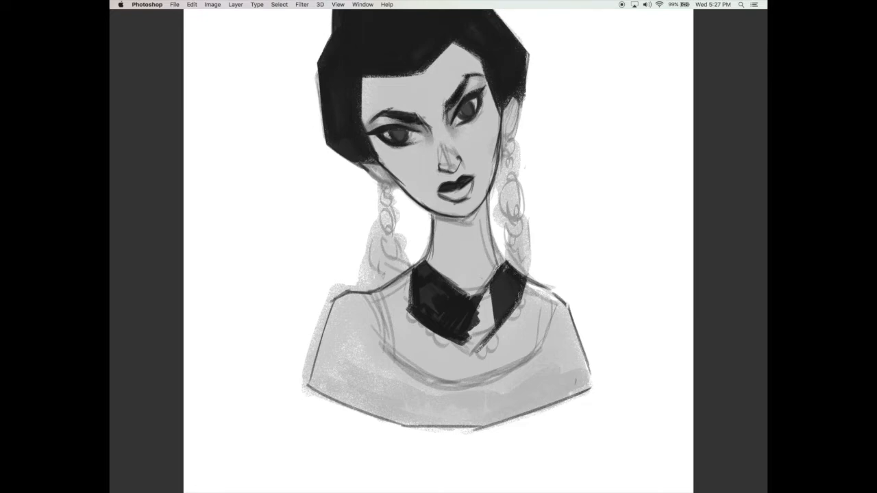
{"action": "mouse_move", "coordinate": [490, 289]}
{"action": "left_mouse_down"}
{"action": "mouse_move", "coordinate": [478, 304]}
{"action": "mouse_move", "coordinate": [492, 331]}
{"action": "mouse_move", "coordinate": [479, 304]}
{"action": "left_mouse_up"}
{"action": "left_click_drag", "start_coordinate": [415, 318], "coordinate": [468, 350]}
{"action": "left_click_drag", "start_coordinate": [346, 294], "coordinate": [381, 288]}
{"action": "mouse_move", "coordinate": [385, 341]}
{"action": "left_mouse_down"}
{"action": "mouse_move", "coordinate": [370, 293]}
{"action": "mouse_move", "coordinate": [388, 353]}
{"action": "mouse_move", "coordinate": [552, 342]}
{"action": "mouse_move", "coordinate": [559, 296]}
{"action": "mouse_move", "coordinate": [550, 359]}
{"action": "left_mouse_up"}
{"action": "left_click_drag", "start_coordinate": [452, 340], "coordinate": [470, 352]}
{"action": "left_click_drag", "start_coordinate": [419, 321], "coordinate": [482, 348]}
{"action": "left_click_drag", "start_coordinate": [415, 317], "coordinate": [487, 347]}
Block in both shoulders of the dress with near-black strokes down the outer and inner edges
{"action": "scroll", "coordinate": [512, 292], "scroll_direction": "down", "scroll_amount": 1}
{"action": "mouse_move", "coordinate": [339, 291]}
{"action": "left_mouse_down"}
{"action": "mouse_move", "coordinate": [377, 336]}
{"action": "mouse_move", "coordinate": [329, 381]}
{"action": "mouse_move", "coordinate": [333, 295]}
{"action": "mouse_move", "coordinate": [315, 380]}
{"action": "mouse_move", "coordinate": [322, 370]}
{"action": "left_mouse_up"}
{"action": "mouse_move", "coordinate": [346, 326]}
{"action": "left_mouse_down"}
{"action": "mouse_move", "coordinate": [370, 366]}
{"action": "mouse_move", "coordinate": [381, 364]}
{"action": "left_mouse_up"}
{"action": "left_click_drag", "start_coordinate": [556, 301], "coordinate": [582, 373]}
{"action": "left_click_drag", "start_coordinate": [553, 302], "coordinate": [568, 381]}
{"action": "mouse_move", "coordinate": [568, 333]}
{"action": "left_mouse_down"}
{"action": "mouse_move", "coordinate": [586, 384]}
{"action": "mouse_move", "coordinate": [577, 341]}
{"action": "left_mouse_up"}
Fill the rest of the dress below the neckline with solid near-black, rotating the canvas for the strokes and resetting it
{"action": "key", "text": "r"}
{"action": "mouse_move", "coordinate": [436, 437]}
{"action": "left_mouse_down"}
{"action": "mouse_move", "coordinate": [296, 366]}
{"action": "mouse_move", "coordinate": [267, 319]}
{"action": "left_mouse_up"}
{"action": "mouse_move", "coordinate": [296, 189]}
{"action": "left_mouse_down"}
{"action": "mouse_move", "coordinate": [302, 272]}
{"action": "mouse_move", "coordinate": [355, 305]}
{"action": "left_mouse_up"}
{"action": "left_click_drag", "start_coordinate": [301, 267], "coordinate": [352, 360]}
{"action": "mouse_move", "coordinate": [301, 278]}
{"action": "left_mouse_down"}
{"action": "mouse_move", "coordinate": [363, 357]}
{"action": "mouse_move", "coordinate": [398, 426]}
{"action": "left_mouse_up"}
{"action": "mouse_move", "coordinate": [349, 353]}
{"action": "left_mouse_down"}
{"action": "mouse_move", "coordinate": [411, 410]}
{"action": "mouse_move", "coordinate": [418, 389]}
{"action": "left_mouse_up"}
{"action": "left_click_drag", "start_coordinate": [343, 367], "coordinate": [411, 418]}
{"action": "key", "text": "Escape"}
{"action": "left_click_drag", "start_coordinate": [569, 251], "coordinate": [524, 293]}
{"action": "key", "text": "super+0"}
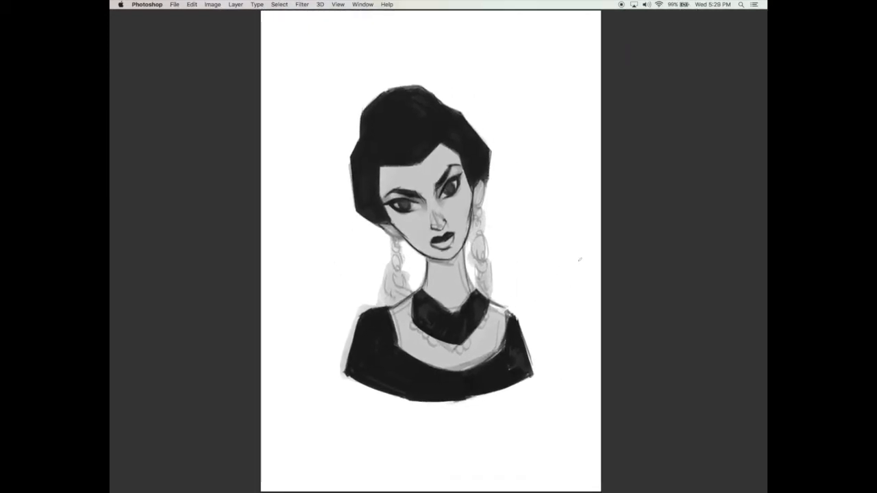
Erase the sketched necklace beads and stray neckline and neck lines on the Line 2 layer
{"action": "key", "text": "Tab"}
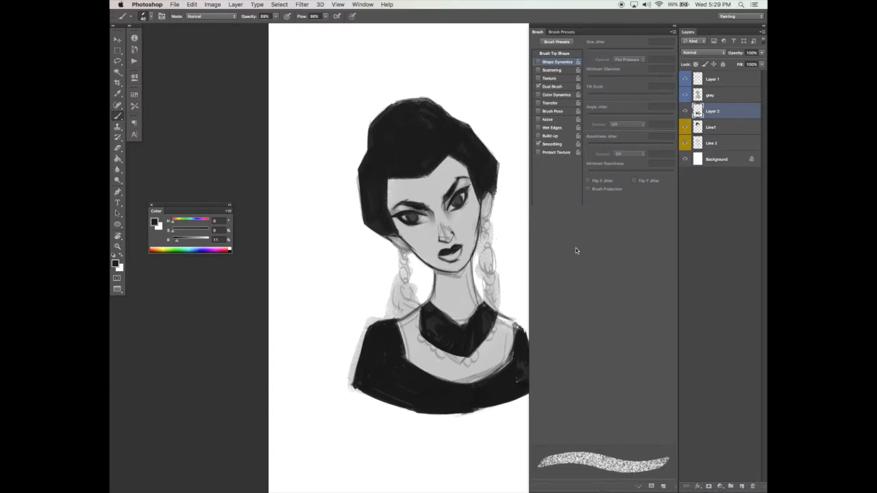
{"action": "left_click", "coordinate": [727, 140]}
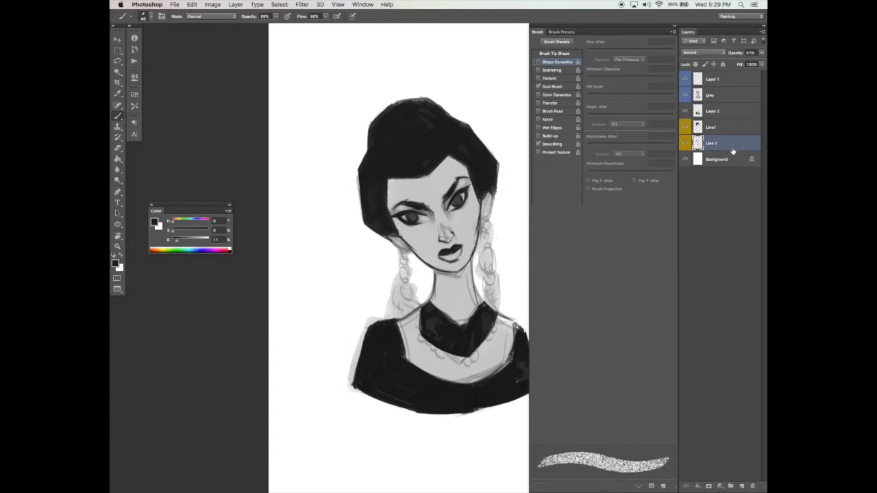
{"action": "key", "text": "Tab"}
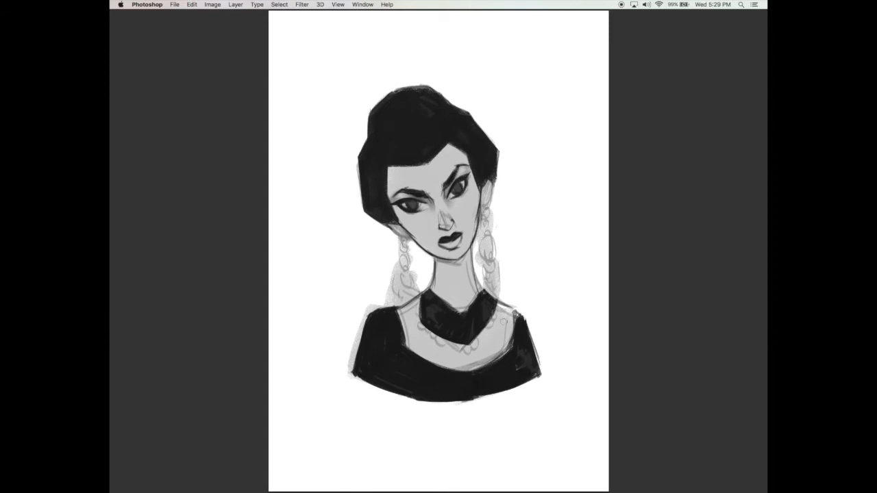
{"action": "left_click_drag", "start_coordinate": [468, 366], "coordinate": [507, 339]}
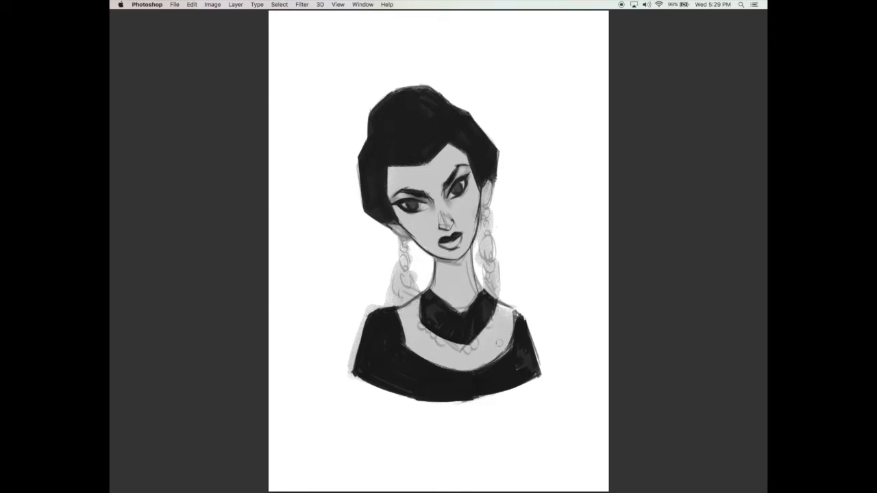
{"action": "mouse_move", "coordinate": [469, 353]}
{"action": "left_mouse_down"}
{"action": "mouse_move", "coordinate": [413, 326]}
{"action": "mouse_move", "coordinate": [463, 348]}
{"action": "left_mouse_up"}
{"action": "left_click_drag", "start_coordinate": [472, 268], "coordinate": [453, 302]}
{"action": "scroll", "coordinate": [525, 305], "scroll_direction": "right", "scroll_amount": 1}
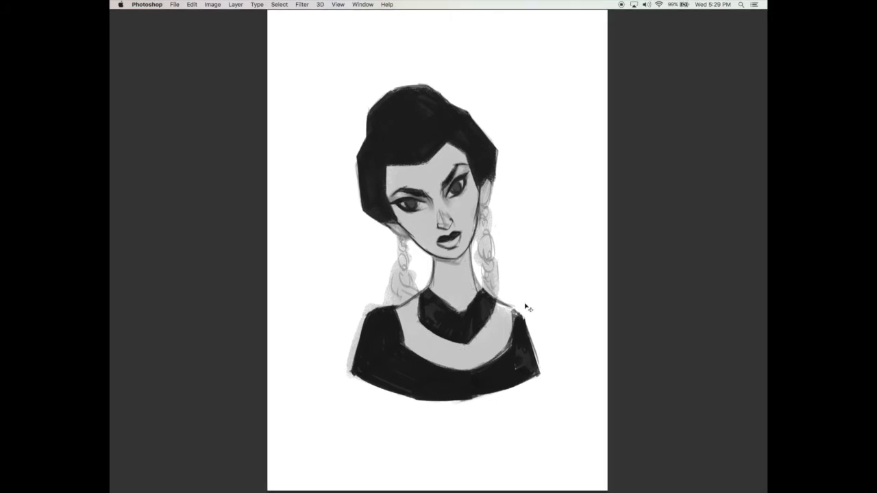
Check what Layer 2 and Line1 contain by toggling their visibility, and merge Layer 2 down into Line1
{"action": "key", "text": "Tab"}
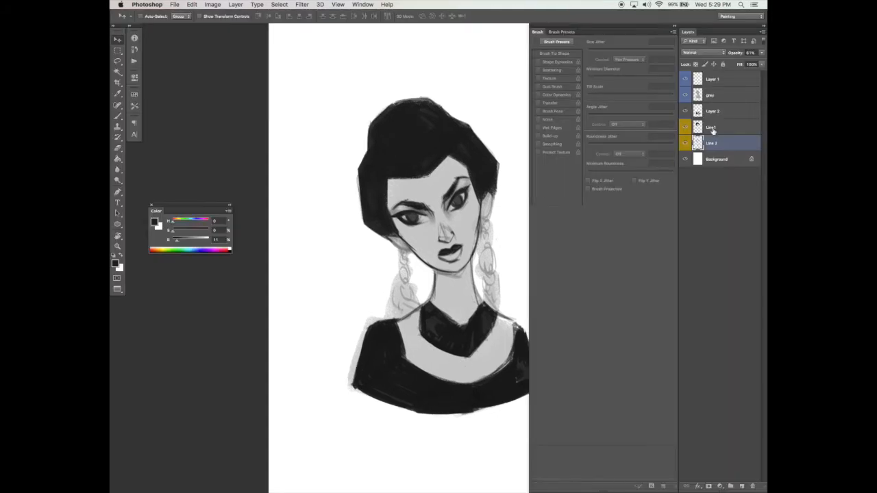
{"action": "left_click", "coordinate": [729, 114]}
{"action": "left_click", "coordinate": [684, 111]}
{"action": "left_click", "coordinate": [685, 111]}
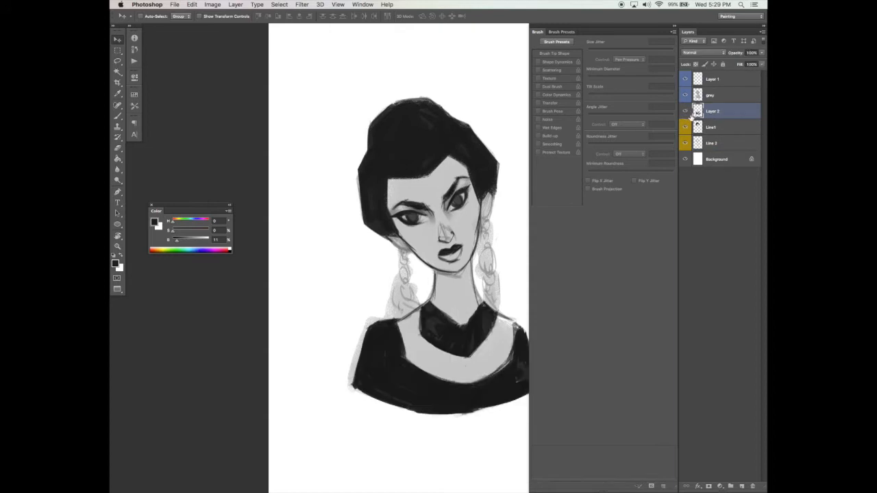
{"action": "right_click", "coordinate": [685, 117]}
{"action": "left_click", "coordinate": [660, 161]}
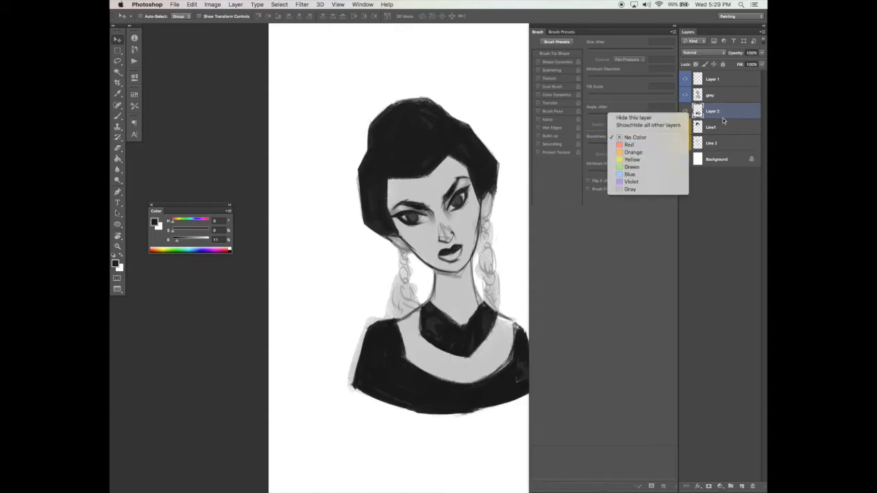
{"action": "left_click", "coordinate": [686, 130], "text": "alt"}
{"action": "left_click", "coordinate": [686, 129], "text": "alt"}
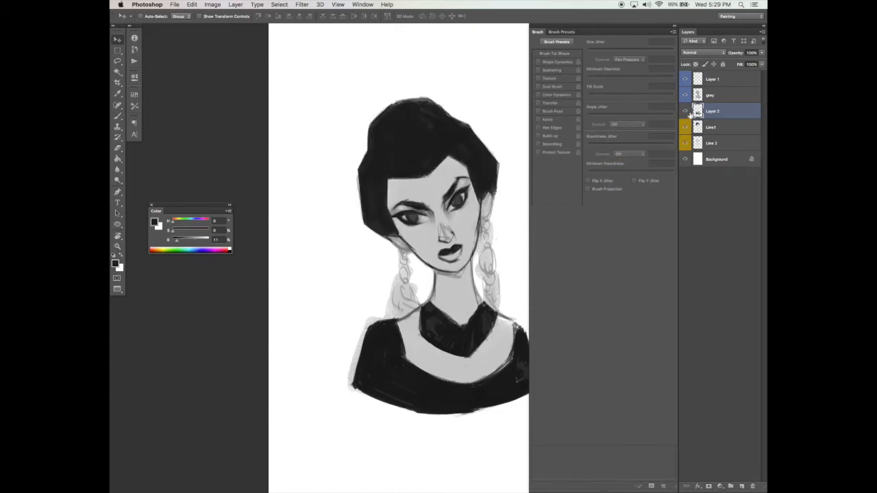
{"action": "key", "text": "super+e"}
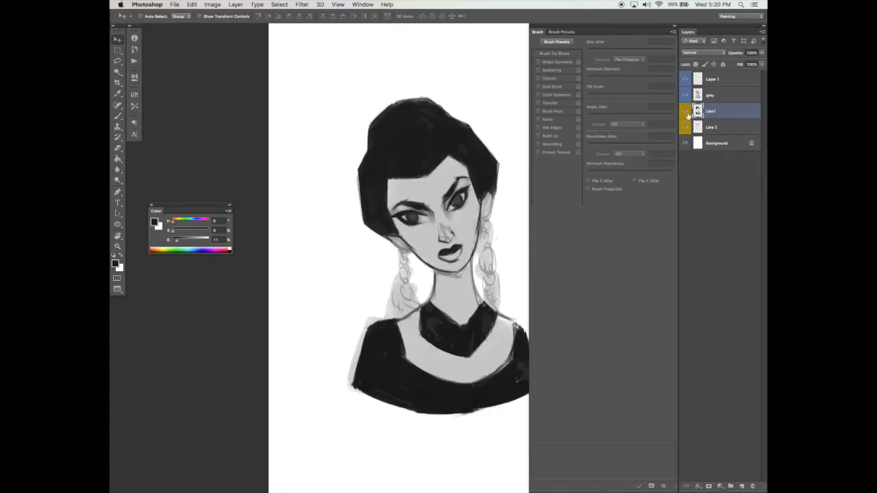
Give the merged Line1 layer a red colour label and rename it Black
{"action": "right_click", "coordinate": [688, 114]}
{"action": "left_click", "coordinate": [646, 145]}
{"action": "double_click", "coordinate": [712, 111]}
{"action": "right_click", "coordinate": [687, 116]}
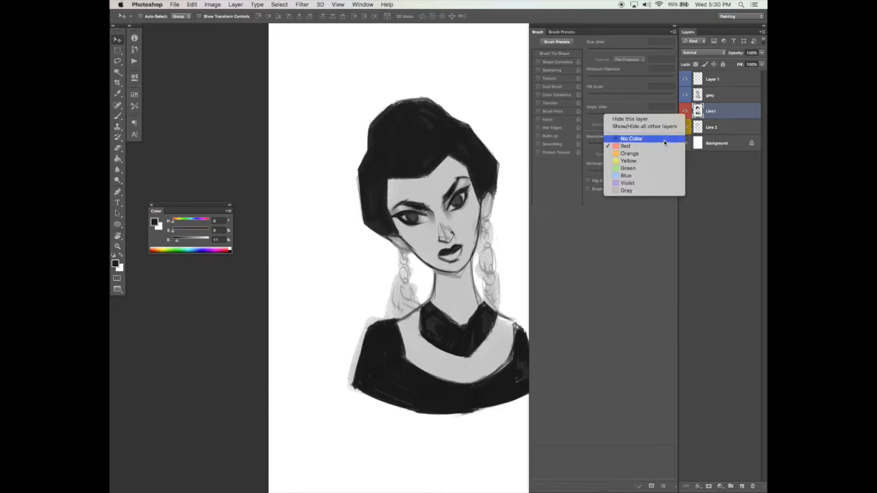
{"action": "double_click", "coordinate": [713, 111]}
{"action": "type", "text": "Line"}
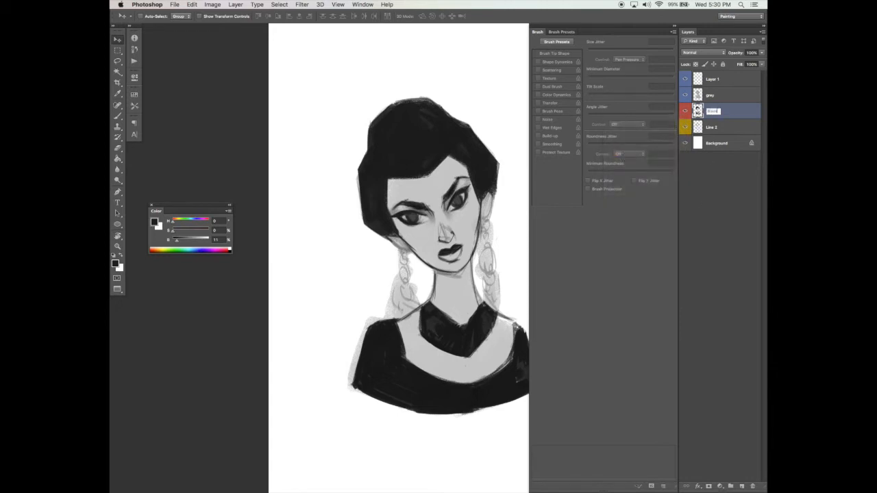
{"action": "key", "text": "Return"}
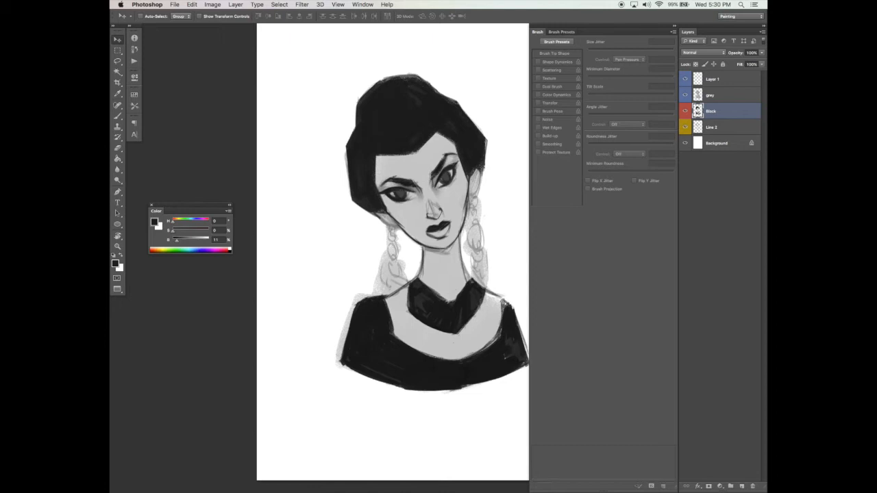
Add a new layer above Black with a red colour label and turn on Shape Dynamics for the brush
{"action": "left_click", "coordinate": [741, 486]}
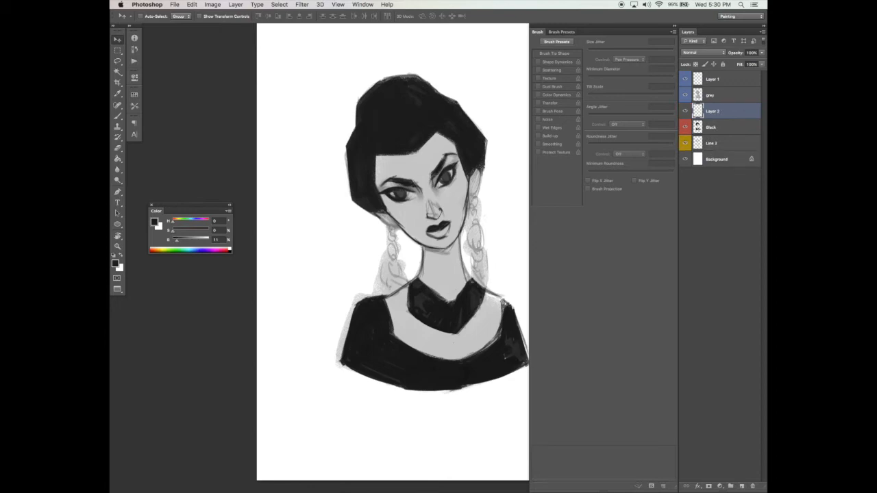
{"action": "right_click", "coordinate": [684, 111]}
{"action": "left_click", "coordinate": [630, 144]}
{"action": "key", "text": "b"}
{"action": "left_click", "coordinate": [538, 62]}
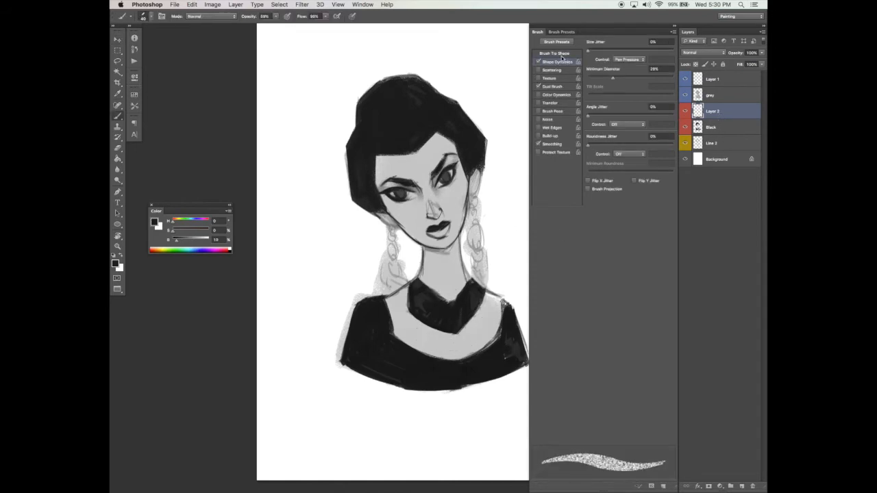
{"action": "left_click", "coordinate": [555, 53]}
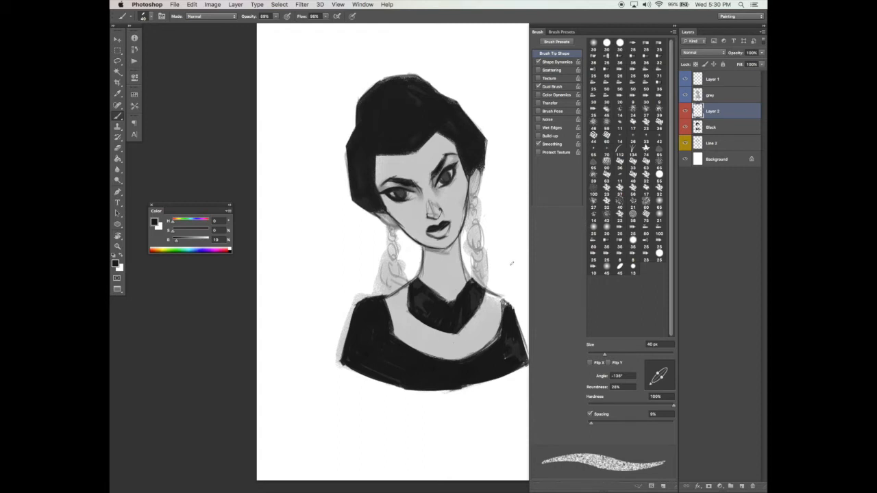
{"action": "key", "text": "Tab"}
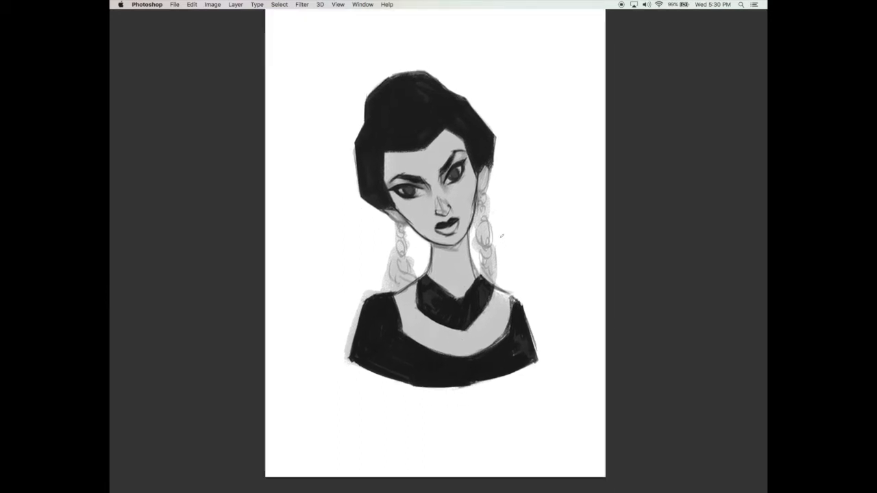
Ink the outer edges of both ears with short near-black strokes on the new layer
{"action": "left_click_drag", "start_coordinate": [490, 165], "coordinate": [486, 191]}
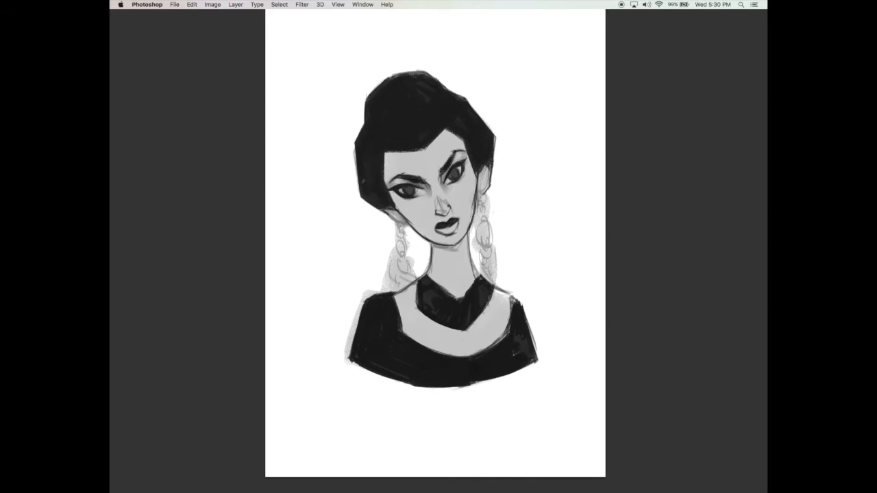
{"action": "left_click_drag", "start_coordinate": [388, 218], "coordinate": [394, 223]}
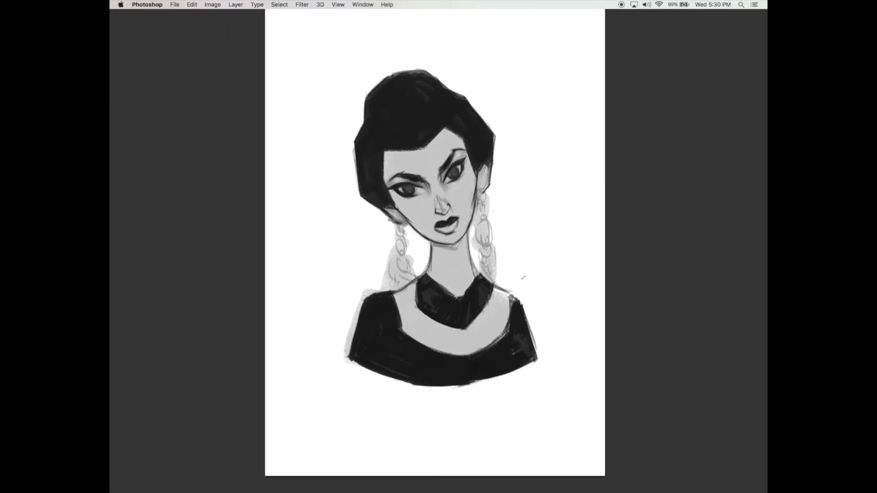
{"action": "key", "text": "Tab"}
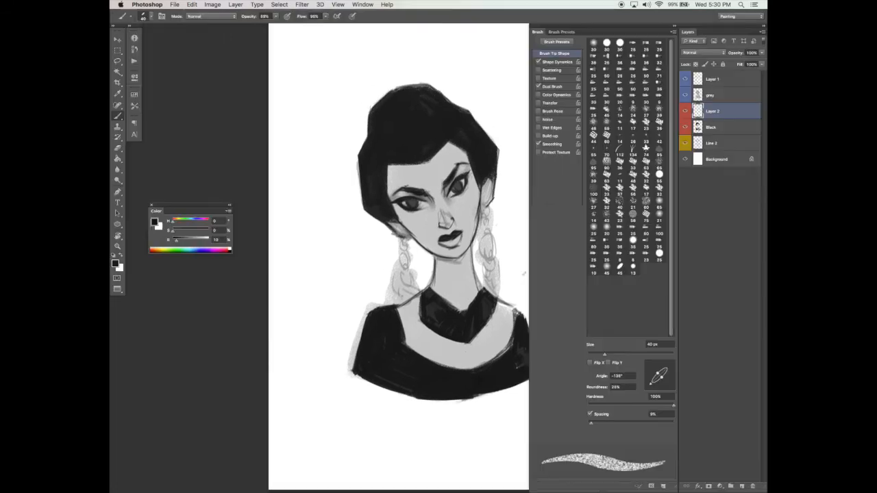
Ink both sides of the neck and touch up the edges of both ears with near-black strokes
{"action": "key", "text": "Tab"}
{"action": "left_click_drag", "start_coordinate": [433, 259], "coordinate": [432, 292]}
{"action": "scroll", "coordinate": [438, 250], "scroll_direction": "down", "scroll_amount": 1}
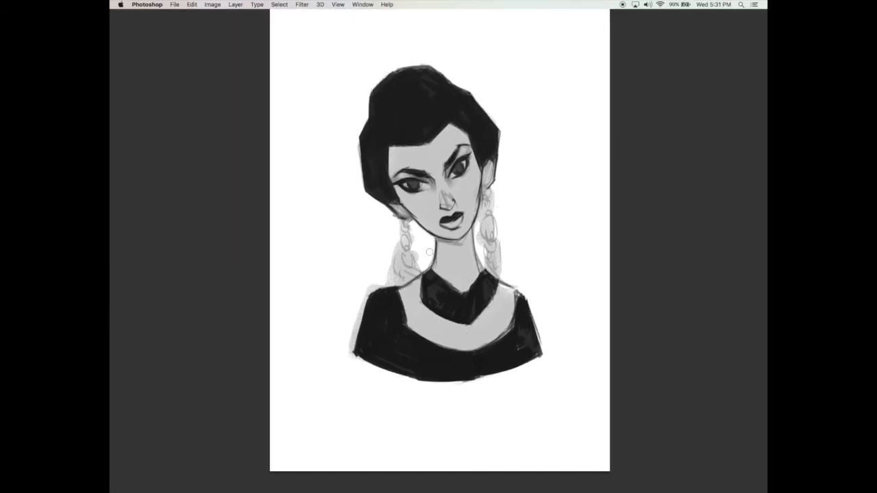
{"action": "scroll", "coordinate": [479, 289], "scroll_direction": "down", "scroll_amount": 1}
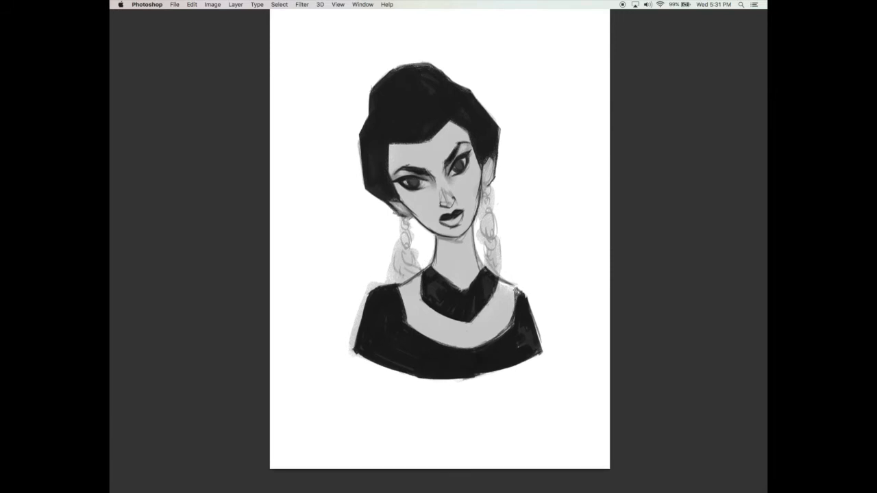
{"action": "left_click_drag", "start_coordinate": [473, 223], "coordinate": [481, 268]}
{"action": "left_click_drag", "start_coordinate": [484, 181], "coordinate": [492, 165]}
{"action": "left_click_drag", "start_coordinate": [395, 205], "coordinate": [403, 209]}
{"action": "key", "text": "Tab"}
Group Layer 1 through Line 3, duplicate the group, hide the original and merge the duplicate into a single layer
{"action": "left_click_drag", "start_coordinate": [482, 312], "coordinate": [462, 320], "text": "space"}
{"action": "key", "text": "v"}
{"action": "left_click", "coordinate": [718, 80]}
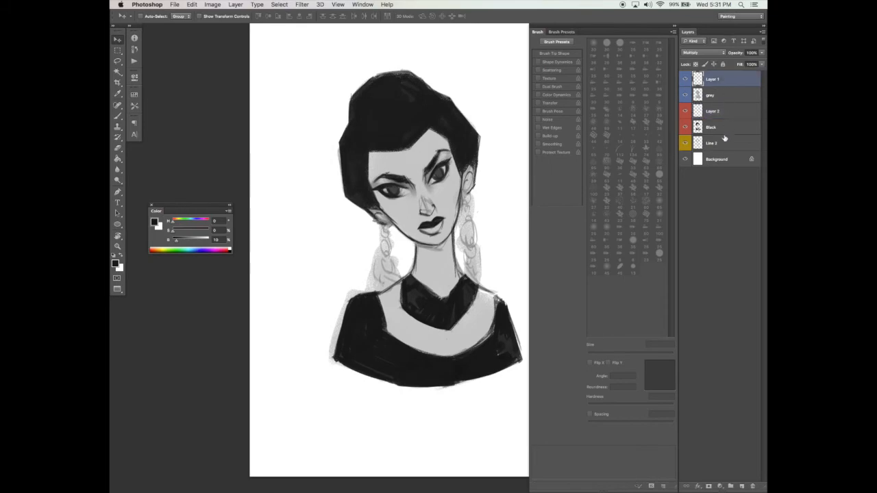
{"action": "left_click", "coordinate": [726, 143], "text": "shift"}
{"action": "key", "text": "super+g"}
{"action": "left_click_drag", "start_coordinate": [734, 79], "coordinate": [741, 486]}
{"action": "left_click", "coordinate": [686, 85]}
{"action": "key", "text": "super+e"}
{"action": "left_click", "coordinate": [687, 80]}
{"action": "left_click", "coordinate": [687, 80]}
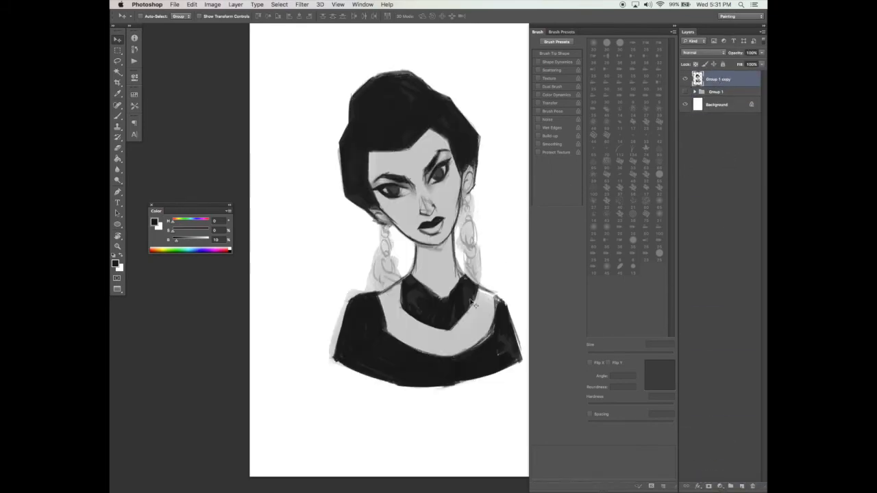
Erase both dangling earrings from the merged copy with a textured eraser brush
{"action": "key", "text": "e"}
{"action": "left_click", "coordinate": [594, 198]}
{"action": "left_click", "coordinate": [607, 122]}
{"action": "key", "text": "Tab"}
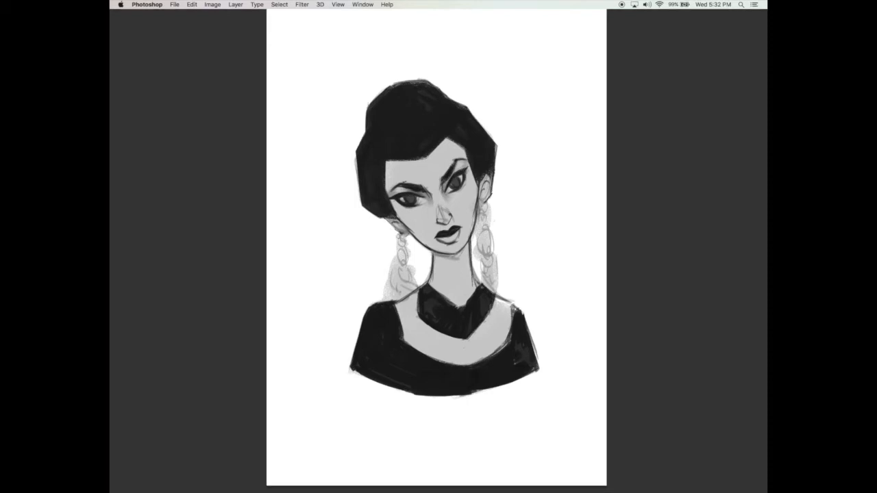
{"action": "mouse_move", "coordinate": [404, 234]}
{"action": "left_mouse_down"}
{"action": "mouse_move", "coordinate": [384, 275]}
{"action": "mouse_move", "coordinate": [404, 288]}
{"action": "mouse_move", "coordinate": [385, 299]}
{"action": "mouse_move", "coordinate": [422, 281]}
{"action": "mouse_move", "coordinate": [415, 291]}
{"action": "mouse_move", "coordinate": [392, 290]}
{"action": "left_mouse_up"}
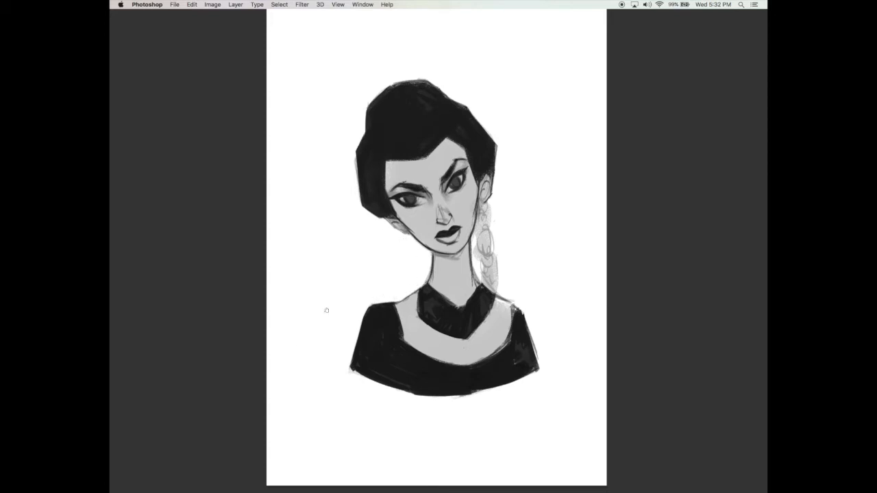
{"action": "mouse_move", "coordinate": [474, 238]}
{"action": "left_mouse_down"}
{"action": "mouse_move", "coordinate": [481, 214]}
{"action": "mouse_move", "coordinate": [485, 255]}
{"action": "mouse_move", "coordinate": [474, 248]}
{"action": "mouse_move", "coordinate": [474, 267]}
{"action": "mouse_move", "coordinate": [500, 287]}
{"action": "mouse_move", "coordinate": [488, 271]}
{"action": "mouse_move", "coordinate": [495, 287]}
{"action": "mouse_move", "coordinate": [499, 277]}
{"action": "left_mouse_up"}
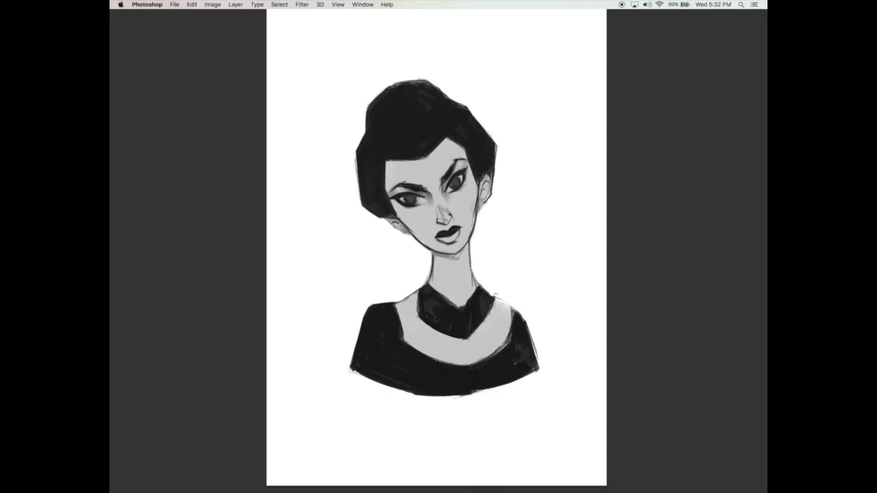
Erase the rough grey edges outside both shoulders and sleeves, and save the file
{"action": "left_click_drag", "start_coordinate": [514, 303], "coordinate": [545, 386]}
{"action": "left_click_drag", "start_coordinate": [418, 282], "coordinate": [353, 359]}
{"action": "mouse_move", "coordinate": [383, 301]}
{"action": "left_mouse_down"}
{"action": "mouse_move", "coordinate": [363, 322]}
{"action": "mouse_move", "coordinate": [358, 374]}
{"action": "left_mouse_up"}
{"action": "key", "text": "super+z"}
{"action": "left_click_drag", "start_coordinate": [377, 292], "coordinate": [335, 405]}
{"action": "mouse_move", "coordinate": [519, 306]}
{"action": "left_mouse_down"}
{"action": "mouse_move", "coordinate": [558, 413]}
{"action": "mouse_move", "coordinate": [536, 351]}
{"action": "mouse_move", "coordinate": [550, 390]}
{"action": "left_mouse_up"}
{"action": "key", "text": "super+z"}
{"action": "left_click_drag", "start_coordinate": [564, 303], "coordinate": [564, 299]}
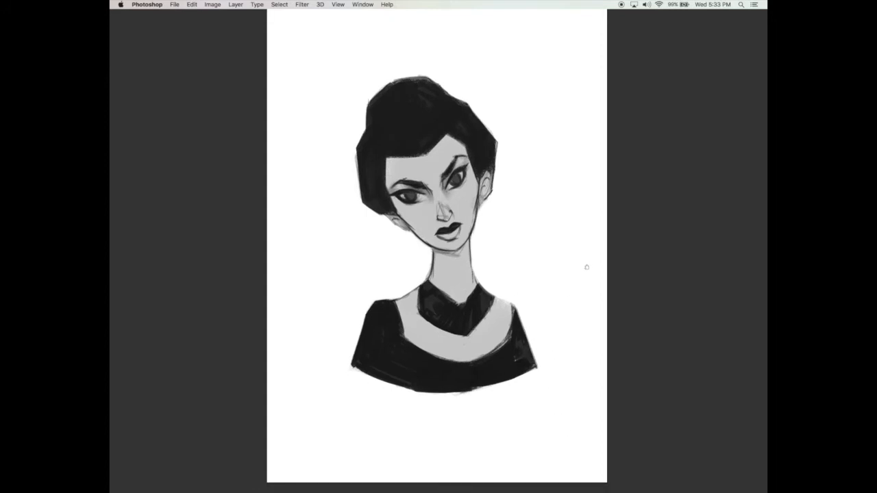
{"action": "left_click_drag", "start_coordinate": [468, 198], "coordinate": [465, 194]}
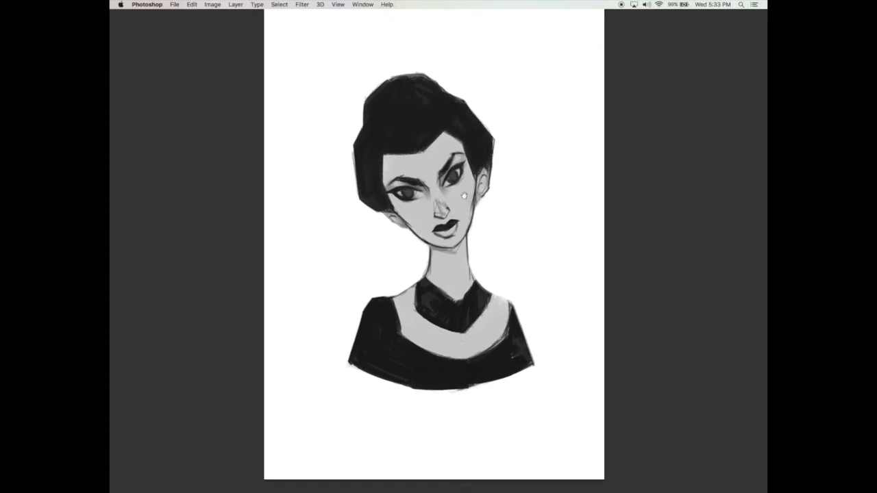
{"action": "key", "text": "super+s"}
Round off the left side of the hair and add loose outline strands with sampled near-black
{"action": "left_click_drag", "start_coordinate": [353, 143], "coordinate": [352, 196]}
{"action": "left_click", "coordinate": [373, 183], "text": "alt"}
{"action": "left_click_drag", "start_coordinate": [358, 191], "coordinate": [378, 211]}
{"action": "left_click_drag", "start_coordinate": [356, 167], "coordinate": [366, 202]}
{"action": "left_click_drag", "start_coordinate": [354, 160], "coordinate": [377, 89]}
{"action": "left_click_drag", "start_coordinate": [359, 118], "coordinate": [399, 75]}
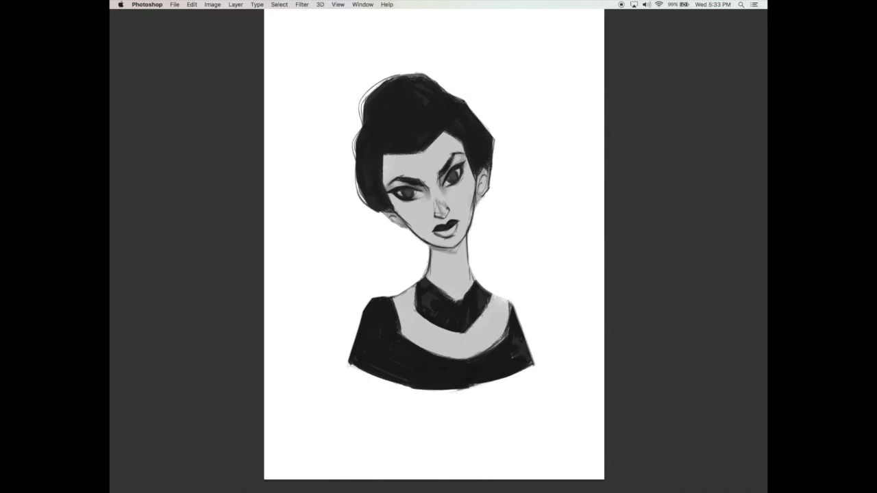
Draw loose near-black strands along the crown and right side of the hair, plus strands beside the left ear
{"action": "mouse_move", "coordinate": [406, 78]}
{"action": "left_mouse_down"}
{"action": "mouse_move", "coordinate": [434, 72]}
{"action": "mouse_move", "coordinate": [473, 110]}
{"action": "mouse_move", "coordinate": [493, 150]}
{"action": "mouse_move", "coordinate": [492, 174]}
{"action": "left_mouse_up"}
{"action": "key", "text": "super+z"}
{"action": "scroll", "coordinate": [491, 198], "scroll_direction": "down", "scroll_amount": 1}
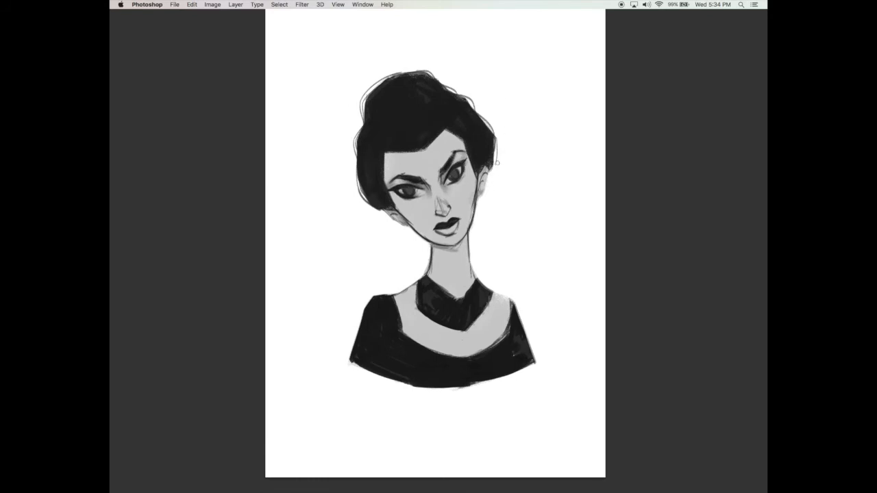
{"action": "left_click_drag", "start_coordinate": [511, 160], "coordinate": [509, 161]}
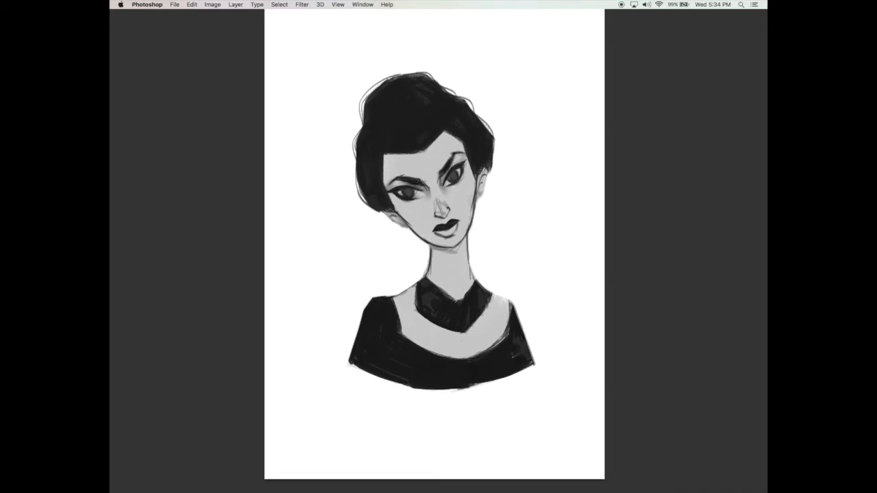
{"action": "left_click_drag", "start_coordinate": [505, 172], "coordinate": [503, 169]}
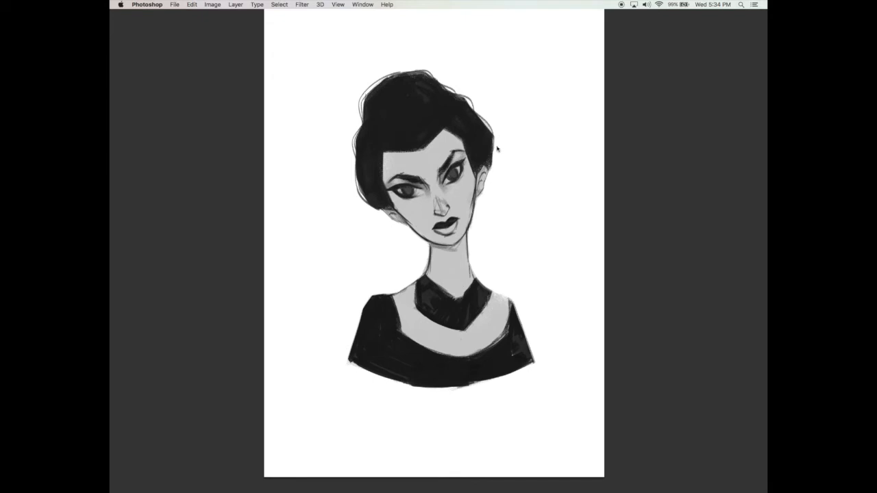
{"action": "left_click_drag", "start_coordinate": [496, 146], "coordinate": [497, 144]}
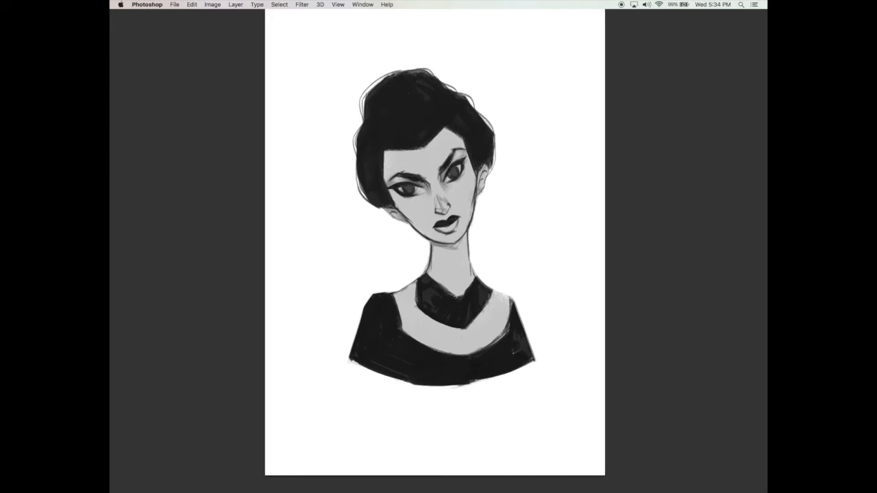
{"action": "left_click_drag", "start_coordinate": [374, 206], "coordinate": [391, 216]}
{"action": "left_click_drag", "start_coordinate": [545, 271], "coordinate": [544, 268]}
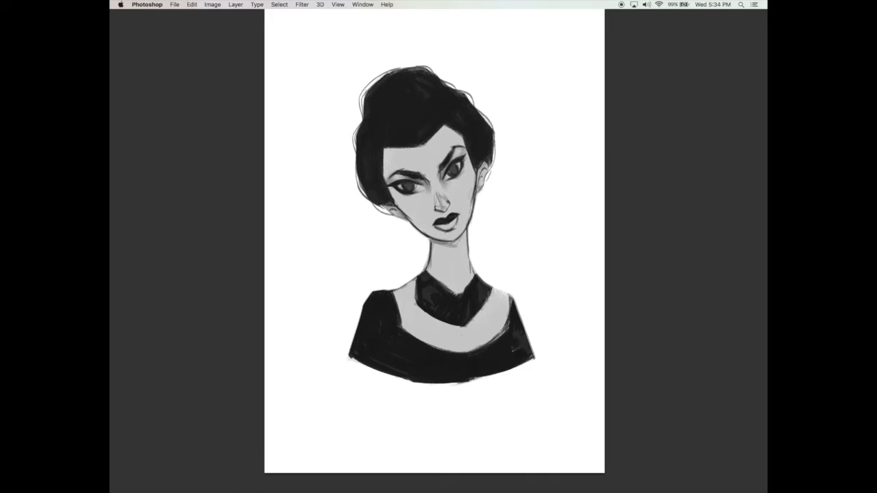
Refine the hairline on both sides of the forehead and the outer edge above the left eye
{"action": "left_click_drag", "start_coordinate": [385, 150], "coordinate": [385, 176]}
{"action": "left_click_drag", "start_coordinate": [446, 125], "coordinate": [464, 141]}
{"action": "left_click_drag", "start_coordinate": [397, 172], "coordinate": [388, 178]}
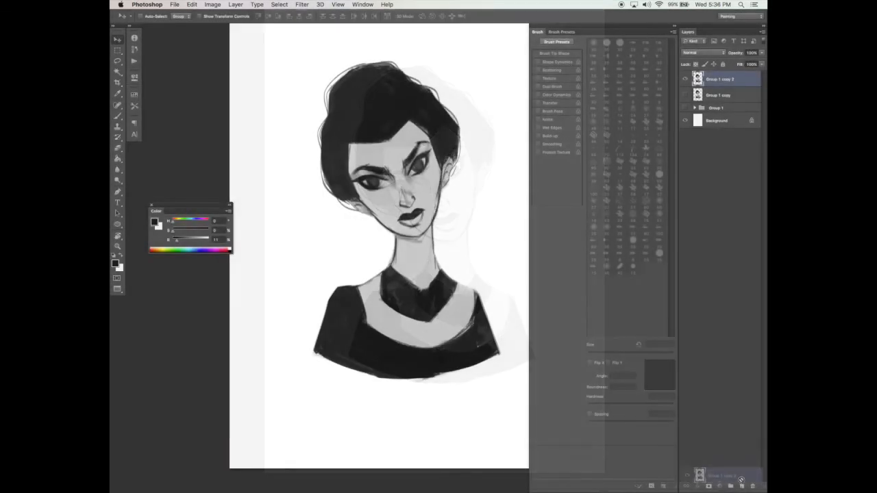
Duplicate the Group 1 copy 2 layer repeatedly, merge the duplicates to deepen its tones, and sample the skin grey
{"action": "left_click_drag", "start_coordinate": [735, 473], "coordinate": [742, 486]}
{"action": "left_click_drag", "start_coordinate": [740, 364], "coordinate": [741, 486]}
{"action": "key", "text": "super+e"}
{"action": "left_click_drag", "start_coordinate": [735, 83], "coordinate": [741, 484]}
{"action": "key", "text": "super+e"}
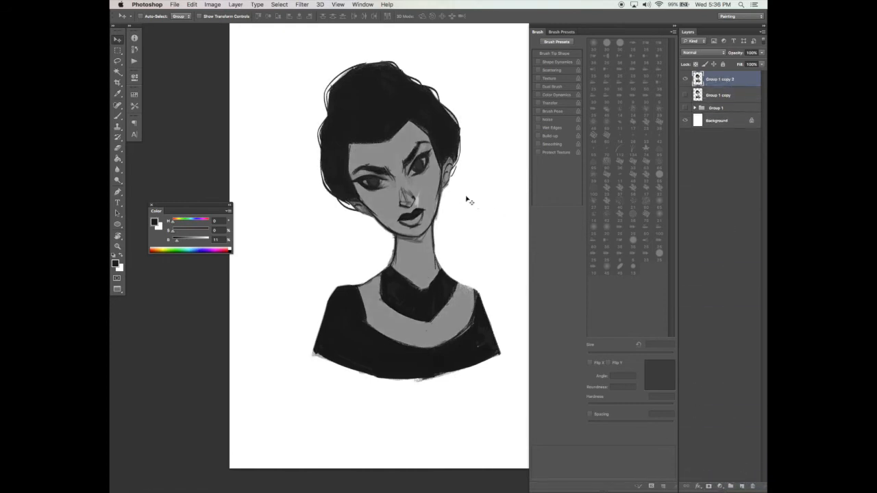
{"action": "key", "text": "b"}
{"action": "left_click", "coordinate": [431, 199], "text": "alt"}
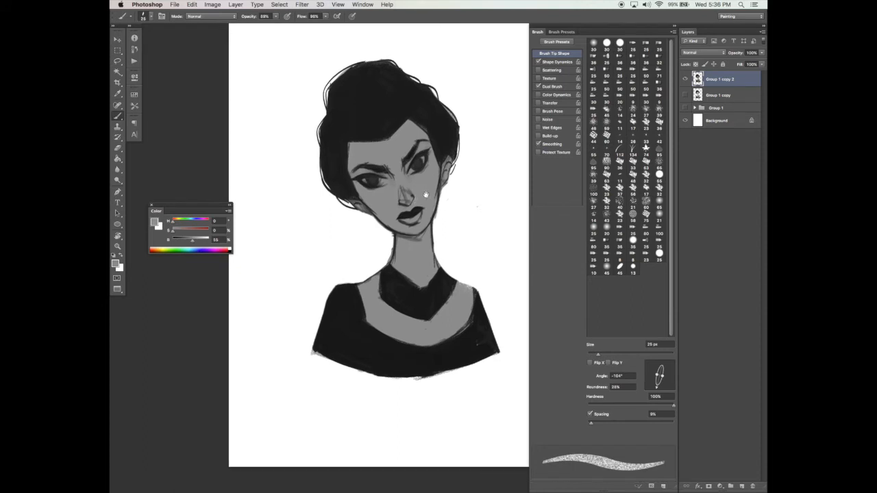
{"action": "key", "text": "v"}
{"action": "key", "text": "super+u"}
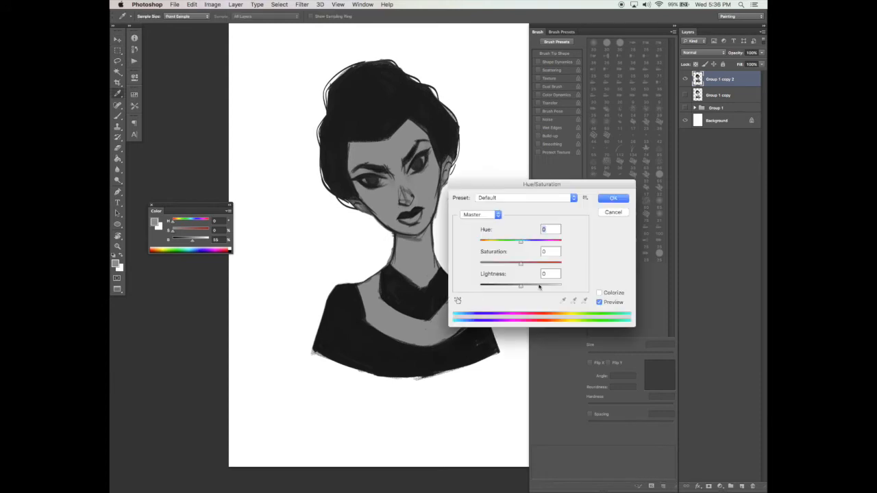
{"action": "left_click", "coordinate": [531, 285]}
{"action": "left_click", "coordinate": [619, 212]}
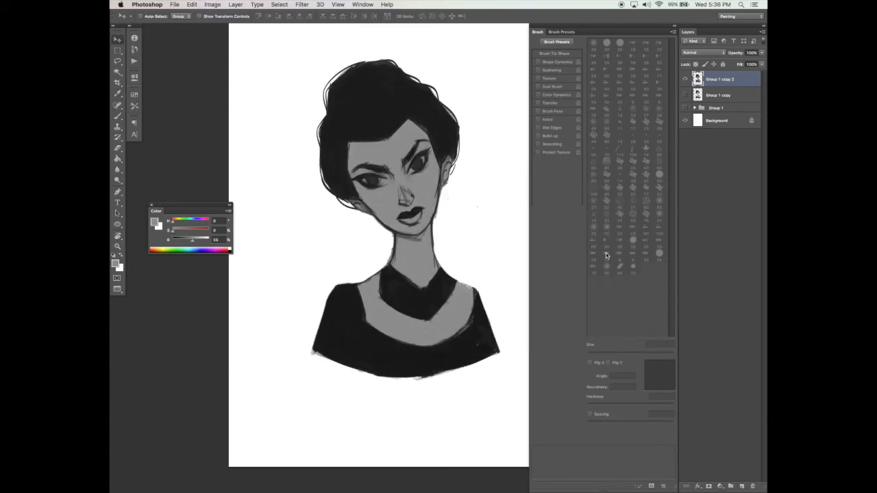
{"action": "key", "text": "super+l"}
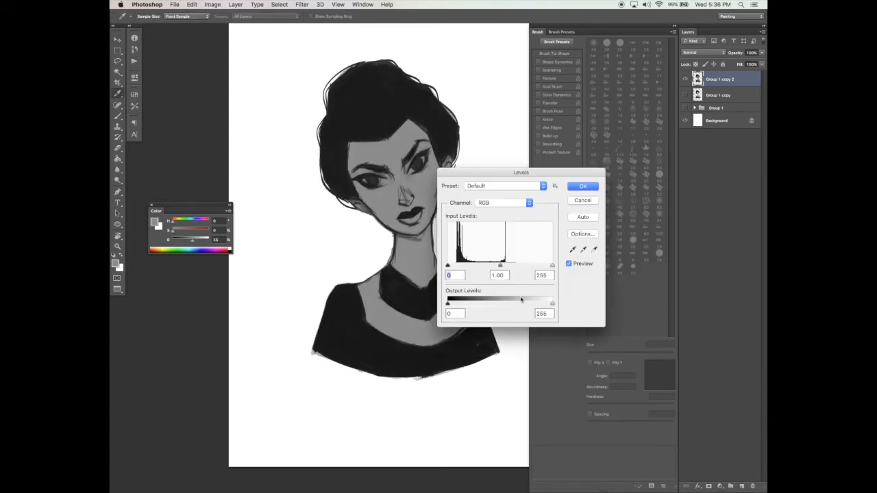
{"action": "left_click", "coordinate": [582, 200]}
Nudge the area around the right eye slightly up and outward with Liquify at brush size 400, and save the file
{"action": "left_click", "coordinate": [303, 4]}
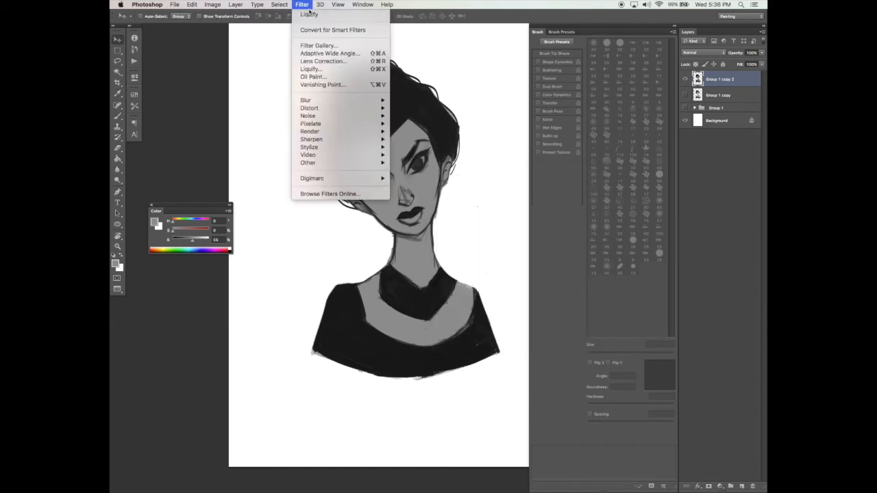
{"action": "left_click", "coordinate": [335, 72]}
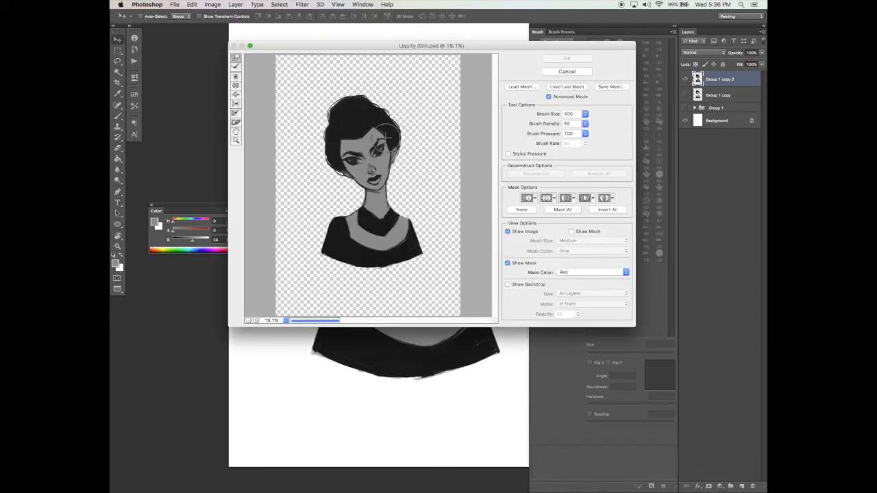
{"action": "left_click_drag", "start_coordinate": [383, 145], "coordinate": [386, 141]}
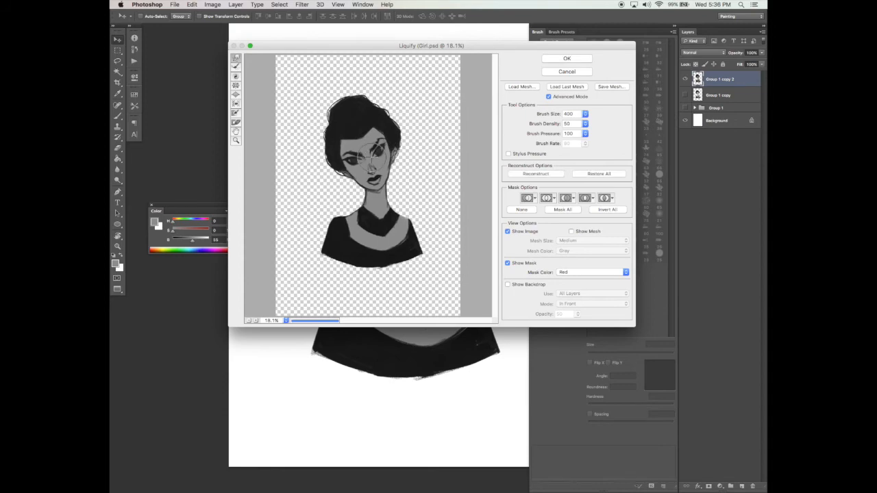
{"action": "left_click", "coordinate": [566, 59]}
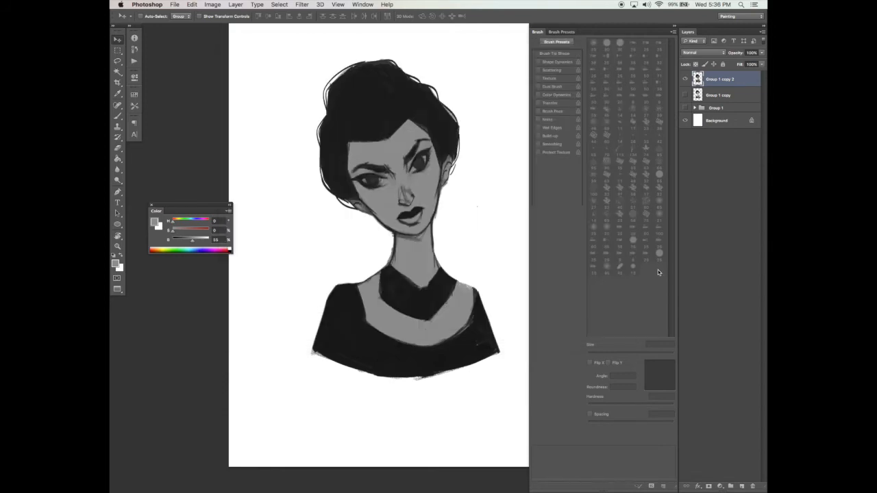
{"action": "key", "text": "super+s"}
Paint over the nose's stray sketch lines in skin grey and set the brush tip's roundness to 100%
{"action": "key", "text": "b"}
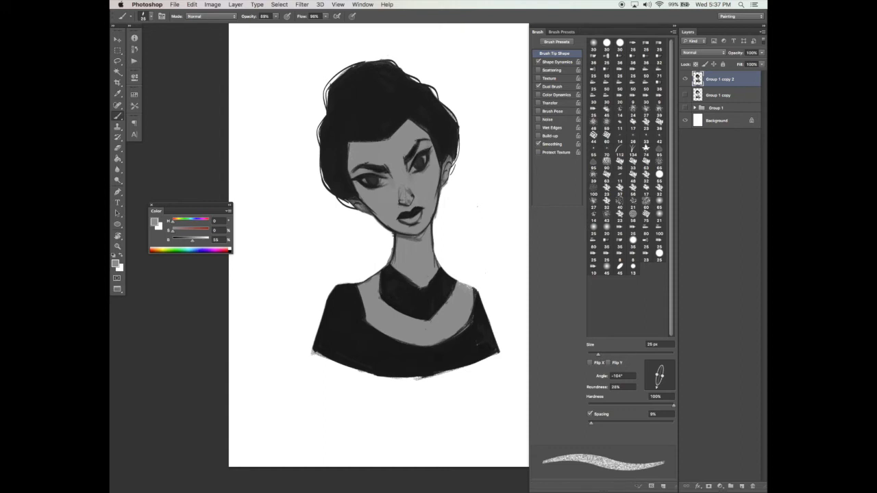
{"action": "left_click_drag", "start_coordinate": [663, 376], "coordinate": [686, 365]}
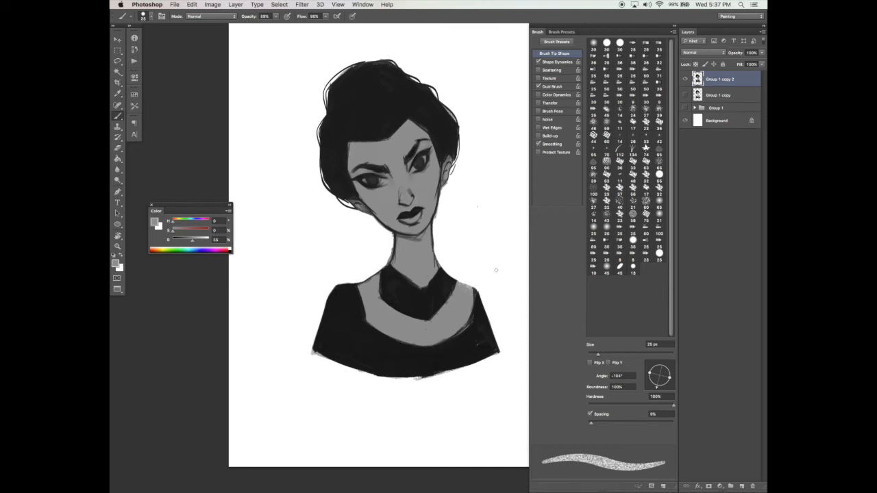
Reshape the neck and left shoulder with Liquify and pull the lower right sleeve corner outward
{"action": "left_click", "coordinate": [302, 5]}
{"action": "left_click", "coordinate": [348, 70]}
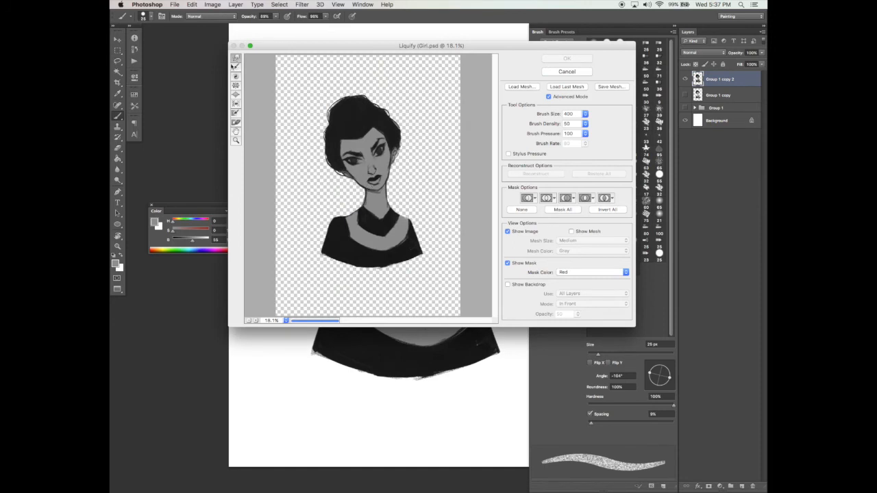
{"action": "left_click", "coordinate": [350, 184]}
{"action": "key", "text": "alt+super+z"}
{"action": "left_click_drag", "start_coordinate": [369, 191], "coordinate": [357, 189]}
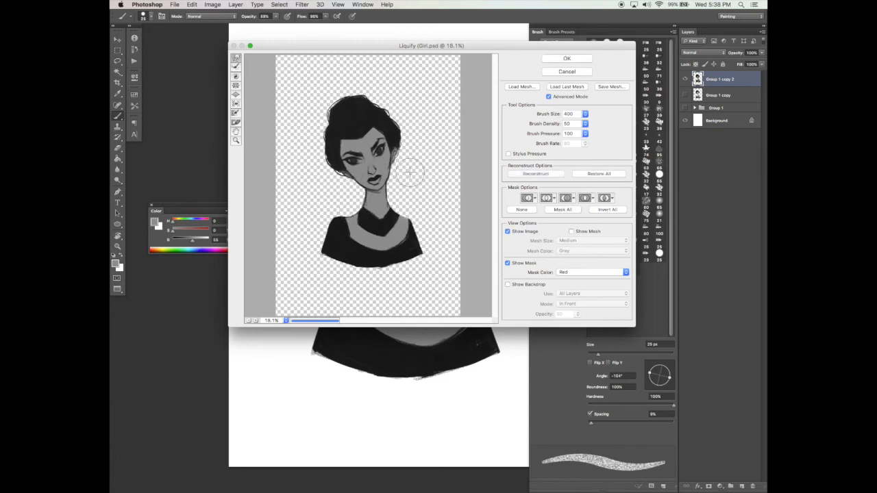
{"action": "left_click_drag", "start_coordinate": [343, 213], "coordinate": [357, 216]}
{"action": "mouse_move", "coordinate": [420, 246]}
{"action": "left_mouse_down"}
{"action": "mouse_move", "coordinate": [431, 228]}
{"action": "mouse_move", "coordinate": [429, 252]}
{"action": "left_mouse_up"}
{"action": "left_click", "coordinate": [574, 60]}
Erase along the right side of the neck and shoulder to give the shoulder a straight slope
{"action": "key", "text": "e"}
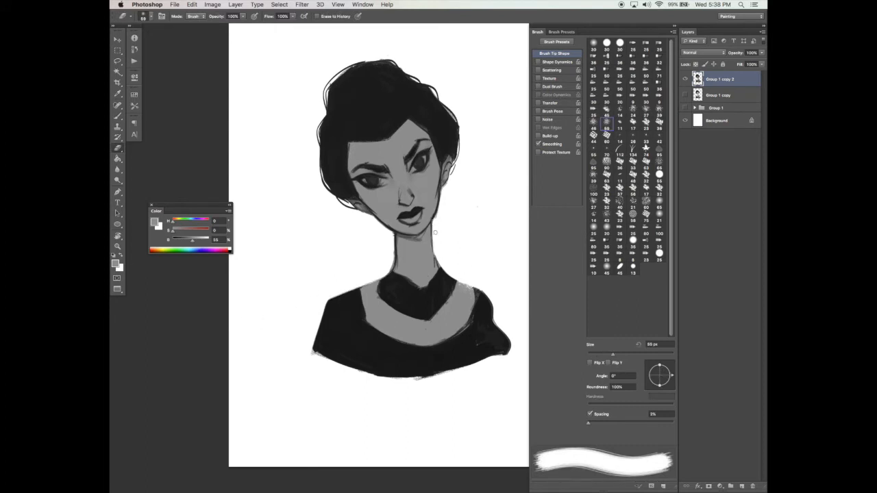
{"action": "mouse_move", "coordinate": [438, 262]}
{"action": "left_mouse_down"}
{"action": "mouse_move", "coordinate": [471, 285]}
{"action": "mouse_move", "coordinate": [499, 299]}
{"action": "left_mouse_up"}
{"action": "key", "text": "super+z"}
{"action": "left_click_drag", "start_coordinate": [447, 269], "coordinate": [505, 310]}
{"action": "left_click_drag", "start_coordinate": [493, 280], "coordinate": [491, 278]}
Turn off Shape Dynamics and fill out the right sleeve's edge with a larger brush in sampled near-black
{"action": "key", "text": "b"}
{"action": "left_click", "coordinate": [488, 301], "text": "alt"}
{"action": "left_click", "coordinate": [605, 353]}
{"action": "left_click", "coordinate": [541, 62]}
{"action": "mouse_move", "coordinate": [489, 301]}
{"action": "left_mouse_down"}
{"action": "mouse_move", "coordinate": [504, 344]}
{"action": "mouse_move", "coordinate": [489, 354]}
{"action": "left_mouse_up"}
Erase along the bottom edge of the bust to cut it into clean straight facets
{"action": "key", "text": "e"}
{"action": "mouse_move", "coordinate": [309, 344]}
{"action": "left_mouse_down"}
{"action": "mouse_move", "coordinate": [346, 366]}
{"action": "mouse_move", "coordinate": [455, 373]}
{"action": "left_mouse_up"}
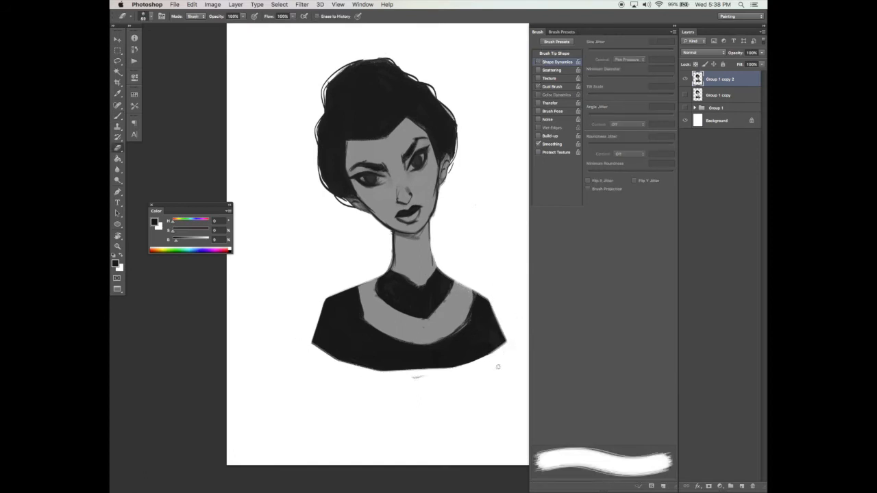
{"action": "left_click_drag", "start_coordinate": [509, 338], "coordinate": [438, 370]}
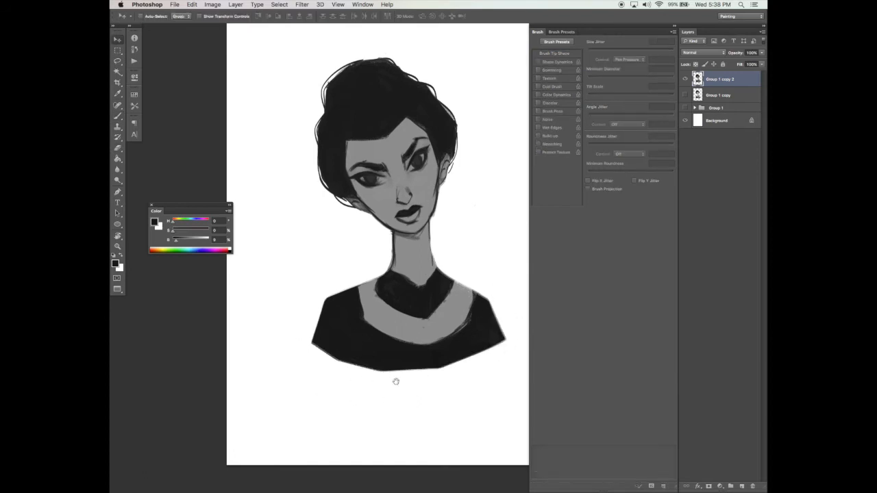
Save the file and clean up the collar's edges and the base of the neck with sampled near-black and skin grey
{"action": "key", "text": "b"}
{"action": "left_click", "coordinate": [409, 175], "text": "alt"}
{"action": "key", "text": "super+s"}
{"action": "key", "text": "b"}
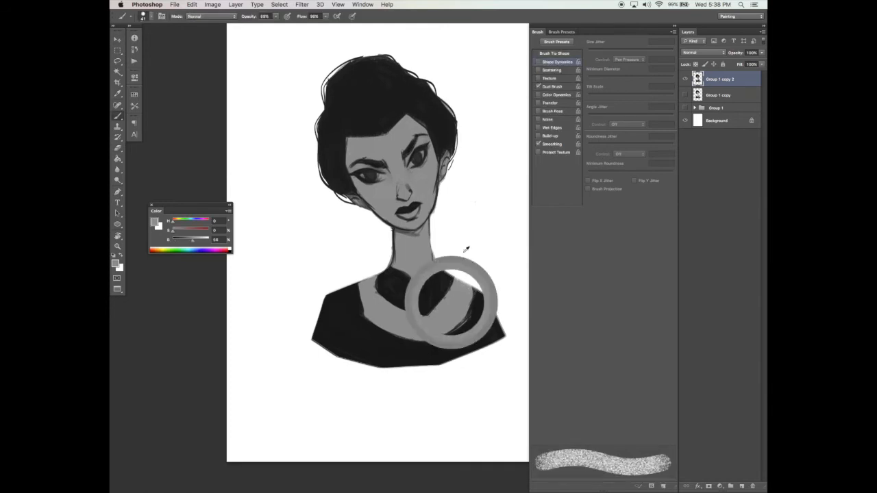
{"action": "mouse_move", "coordinate": [447, 302]}
{"action": "left_mouse_down"}
{"action": "mouse_move", "coordinate": [427, 314]}
{"action": "mouse_move", "coordinate": [433, 307]}
{"action": "left_mouse_up"}
{"action": "left_click", "coordinate": [451, 300], "text": "alt"}
{"action": "left_click", "coordinate": [432, 311]}
{"action": "left_click", "coordinate": [421, 248], "text": "alt"}
{"action": "left_click_drag", "start_coordinate": [399, 265], "coordinate": [422, 282]}
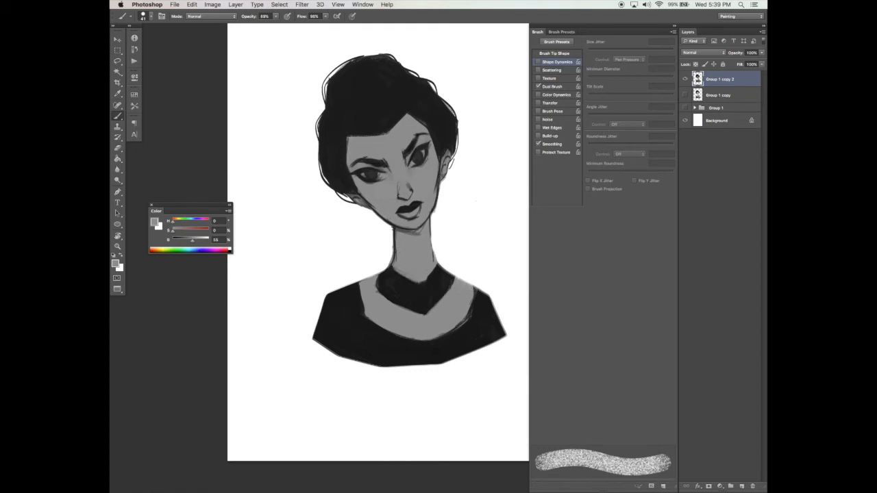
{"action": "key", "text": "e"}
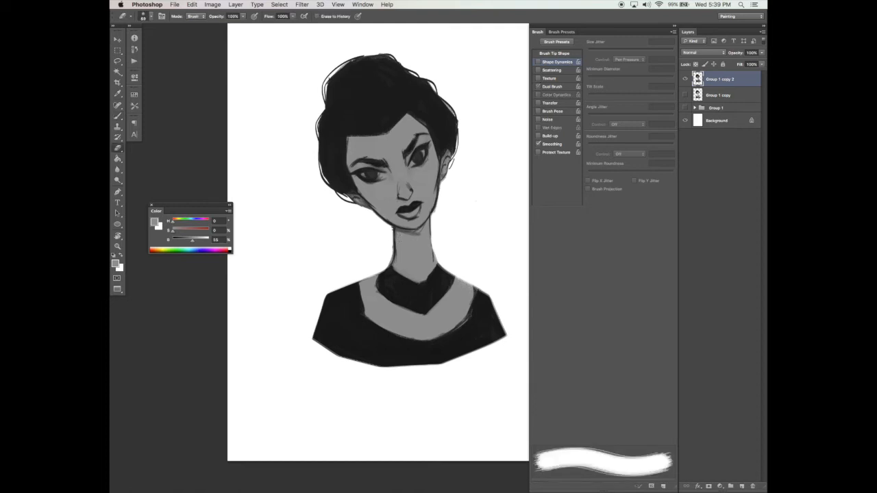
Erase the dark outline along the left side of the neck with a smaller eraser
{"action": "key", "text": "bracketleft"}
{"action": "key", "text": "bracketleft"}
{"action": "key", "text": "bracketleft"}
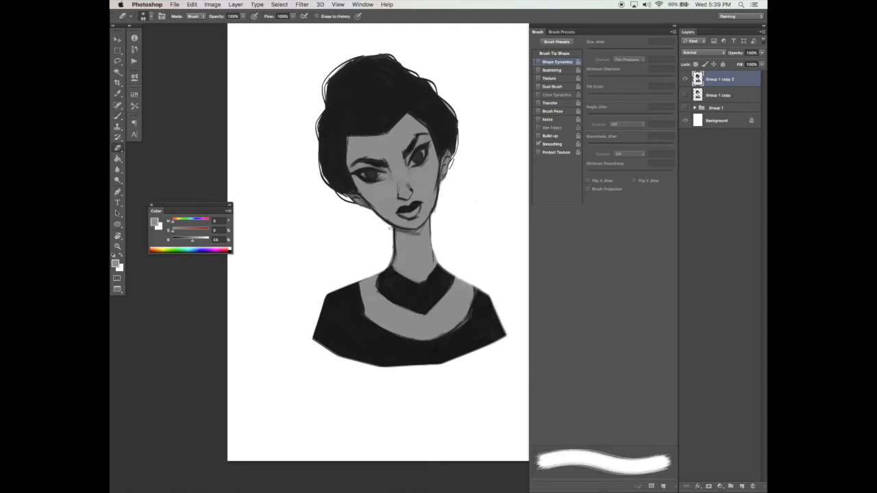
{"action": "mouse_move", "coordinate": [391, 248]}
{"action": "left_mouse_down"}
{"action": "mouse_move", "coordinate": [393, 239]}
{"action": "mouse_move", "coordinate": [389, 266]}
{"action": "left_mouse_up"}
{"action": "key", "text": "super+alt+z"}
{"action": "key", "text": "super+alt+z"}
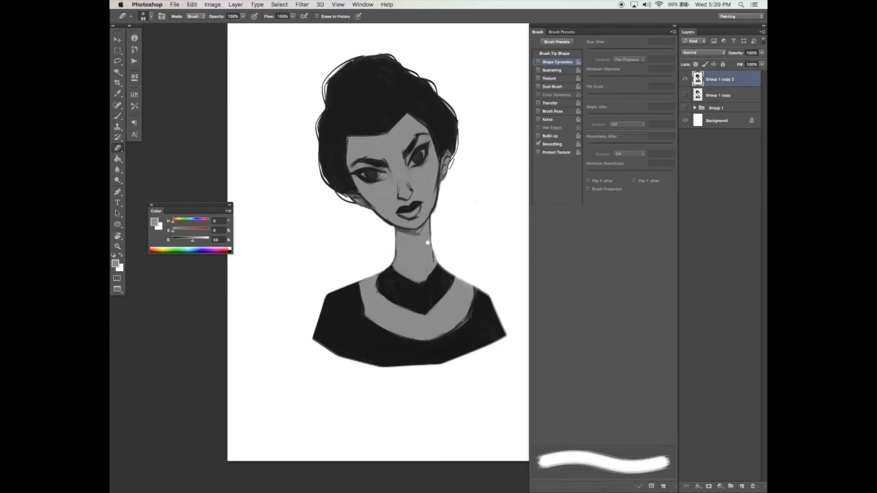
Adjust the brush tip's angle, turn on Shape Dynamics and touch up the neck's edges with a sampled tone
{"action": "key", "text": "r"}
{"action": "mouse_move", "coordinate": [414, 248]}
{"action": "left_mouse_down"}
{"action": "mouse_move", "coordinate": [316, 276]}
{"action": "mouse_move", "coordinate": [316, 253]}
{"action": "left_mouse_up"}
{"action": "key", "text": "b"}
{"action": "left_click", "coordinate": [563, 54]}
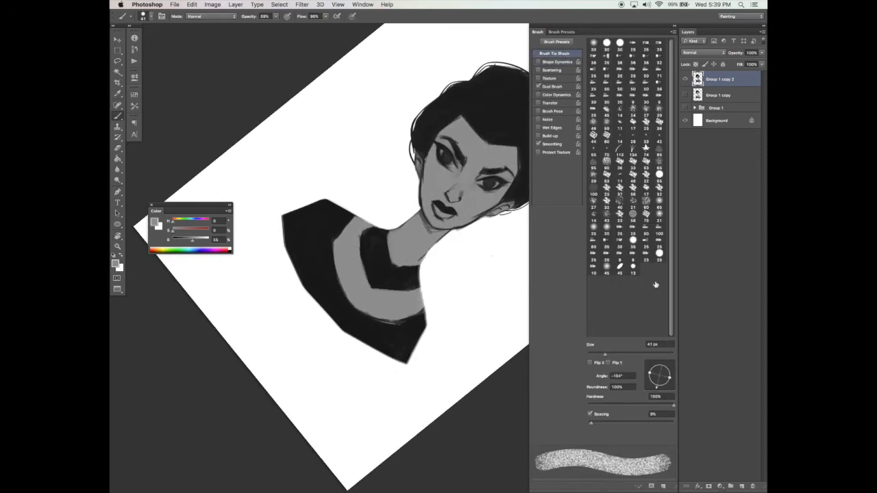
{"action": "left_click_drag", "start_coordinate": [650, 374], "coordinate": [664, 384]}
{"action": "left_click", "coordinate": [557, 62]}
{"action": "left_click", "coordinate": [423, 197], "text": "alt"}
{"action": "key", "text": "Escape"}
{"action": "mouse_move", "coordinate": [419, 211]}
{"action": "left_mouse_down"}
{"action": "mouse_move", "coordinate": [391, 231]}
{"action": "mouse_move", "coordinate": [430, 279]}
{"action": "left_mouse_up"}
Erase along the neck's left edge and just below the jaw to sharpen the silhouette
{"action": "key", "text": "e"}
{"action": "mouse_move", "coordinate": [390, 240]}
{"action": "left_mouse_down"}
{"action": "mouse_move", "coordinate": [374, 234]}
{"action": "mouse_move", "coordinate": [386, 239]}
{"action": "left_mouse_up"}
{"action": "left_click_drag", "start_coordinate": [433, 203], "coordinate": [426, 230]}
{"action": "scroll", "coordinate": [506, 303], "scroll_direction": "down", "scroll_amount": 1}
Clean up the collar's upper and lower edges with sampled near-black and skin grey
{"action": "key", "text": "b"}
{"action": "left_click", "coordinate": [422, 272], "text": "alt"}
{"action": "left_click_drag", "start_coordinate": [429, 279], "coordinate": [383, 312]}
{"action": "left_click_drag", "start_coordinate": [370, 297], "coordinate": [387, 315]}
{"action": "left_click", "coordinate": [383, 296], "text": "alt"}
{"action": "left_click", "coordinate": [370, 312], "text": "alt"}
{"action": "mouse_move", "coordinate": [396, 319]}
{"action": "left_mouse_down"}
{"action": "mouse_move", "coordinate": [419, 328]}
{"action": "mouse_move", "coordinate": [427, 321]}
{"action": "left_mouse_up"}
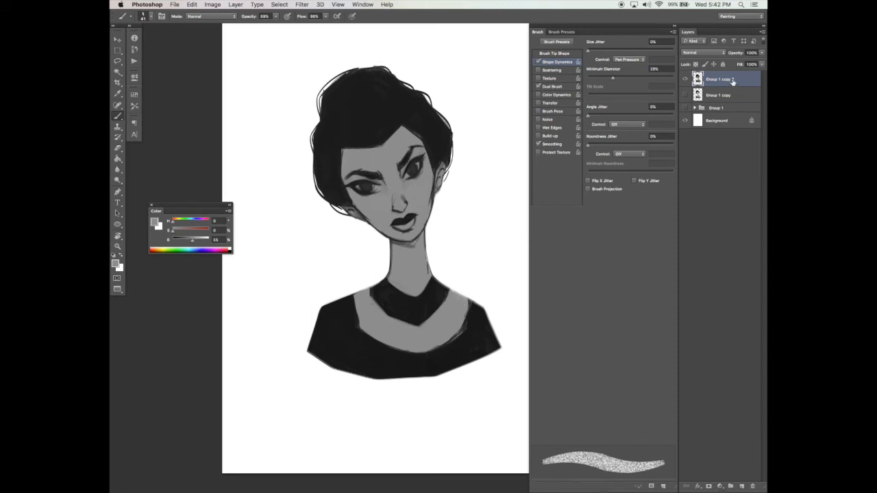
Duplicate the Group 1 copy 2 layer and hide the original
{"action": "left_click_drag", "start_coordinate": [733, 80], "coordinate": [741, 484]}
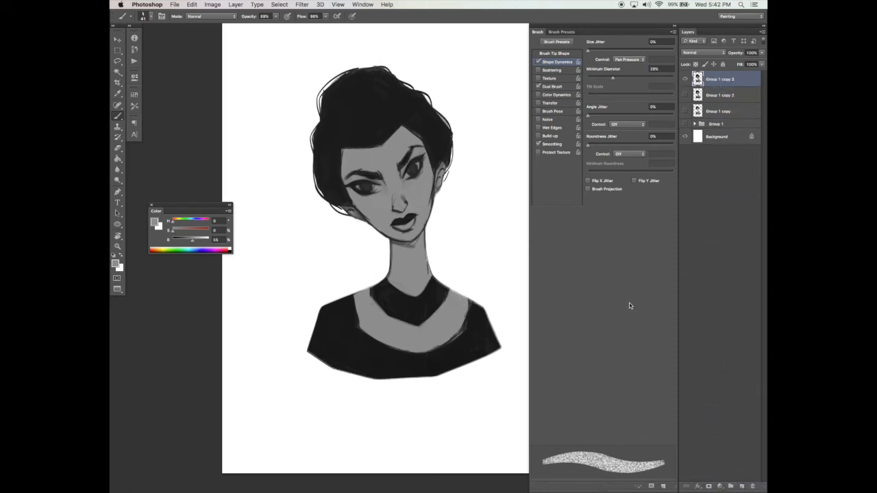
{"action": "key", "text": "super+u"}
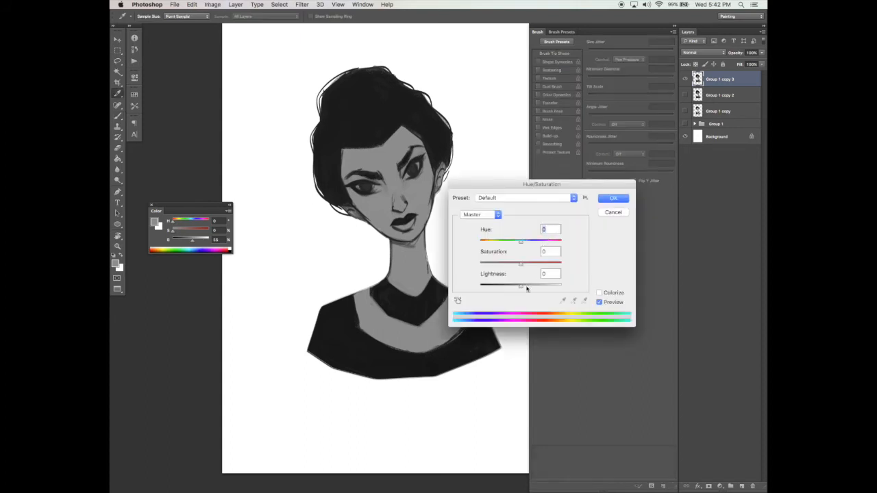
{"action": "left_click", "coordinate": [612, 211]}
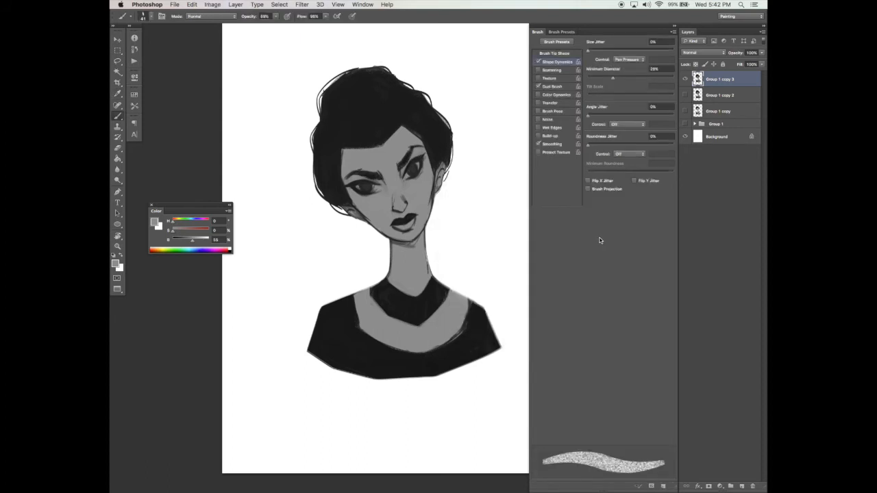
{"action": "key", "text": "super+l"}
{"action": "left_click", "coordinate": [580, 200]}
{"action": "left_click", "coordinate": [193, 5]}
{"action": "left_click", "coordinate": [193, 5]}
Add a Levels adjustment layer above the portrait and brighten the skin with input levels of 4 and about 208
{"action": "left_click", "coordinate": [721, 486]}
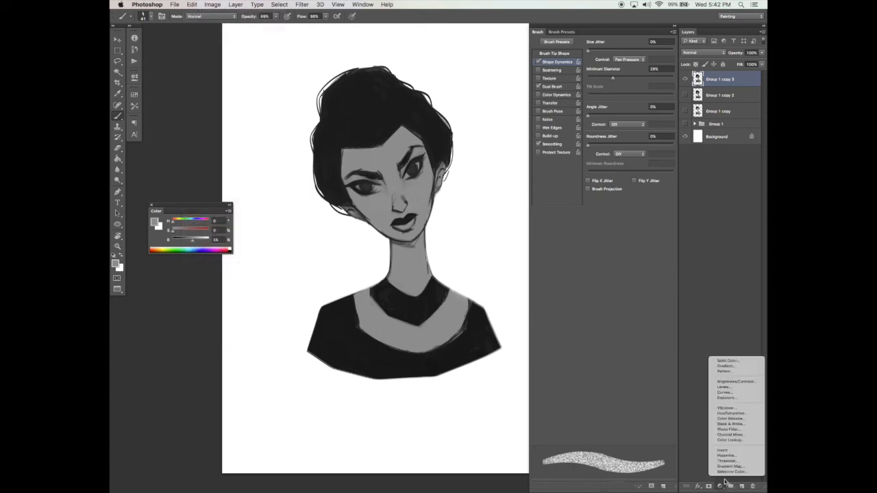
{"action": "left_click", "coordinate": [728, 388]}
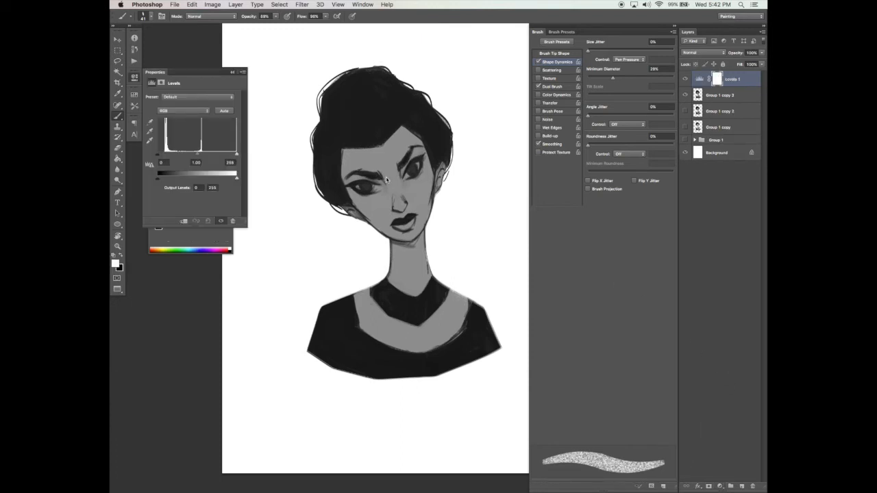
{"action": "left_click_drag", "start_coordinate": [237, 154], "coordinate": [220, 158]}
{"action": "left_click", "coordinate": [363, 5]}
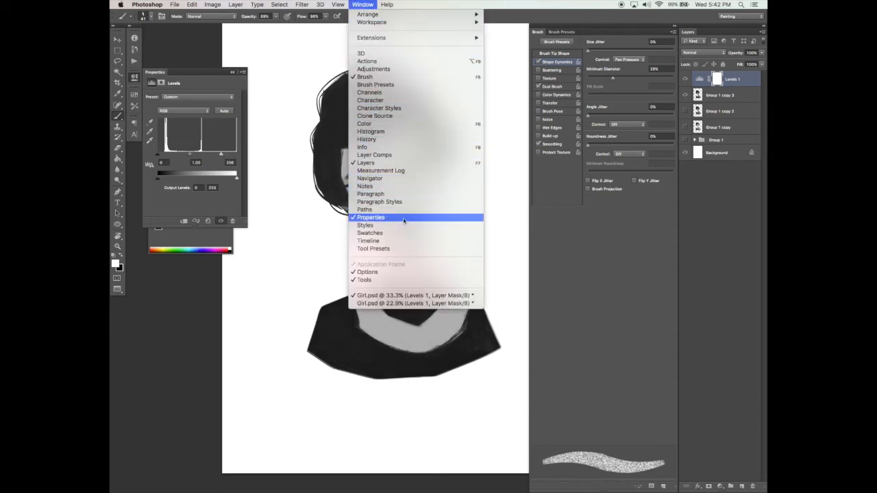
{"action": "left_click", "coordinate": [293, 214]}
{"action": "left_click_drag", "start_coordinate": [221, 156], "coordinate": [214, 155]}
{"action": "left_click_drag", "start_coordinate": [159, 154], "coordinate": [162, 153]}
{"action": "left_click_drag", "start_coordinate": [217, 156], "coordinate": [221, 155]}
{"action": "left_click_drag", "start_coordinate": [220, 155], "coordinate": [223, 155]}
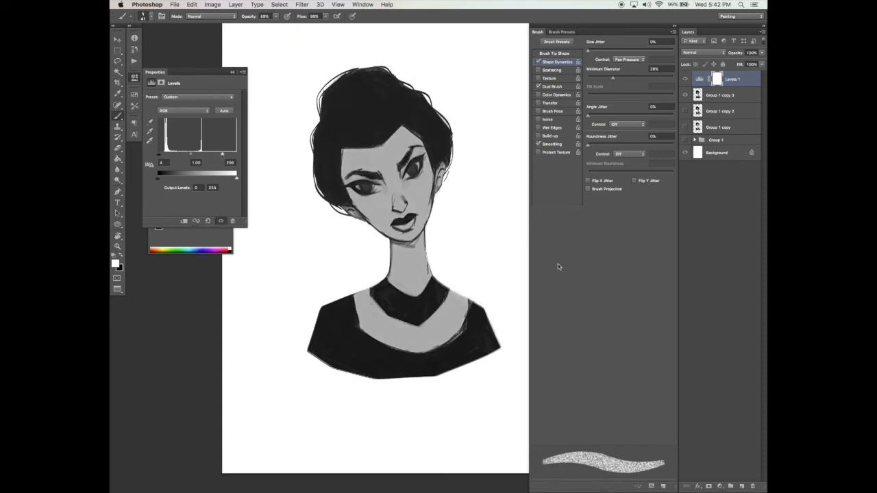
Create a new layer above Levels 1 and prepare a 20 px brush with near-black sampled from the hair
{"action": "key", "text": "super+alt+shift+n"}
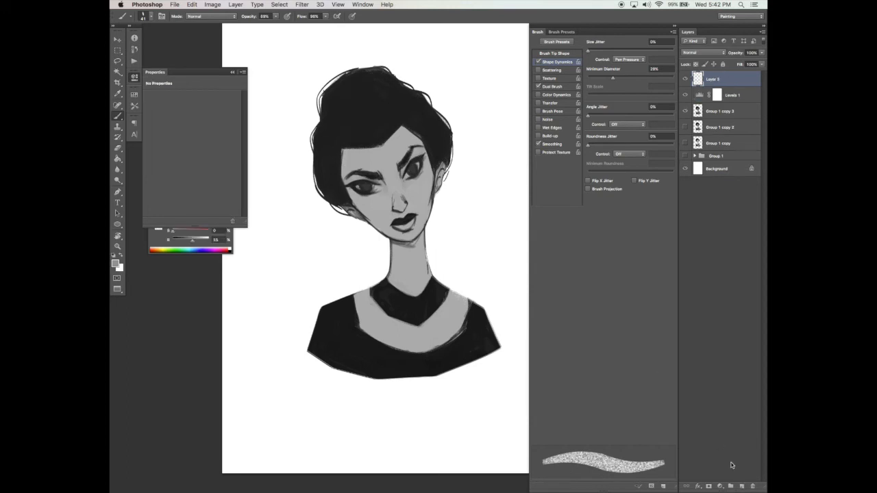
{"action": "left_click", "coordinate": [407, 206], "text": "super"}
{"action": "left_click", "coordinate": [374, 330], "text": "alt"}
{"action": "key", "text": "period"}
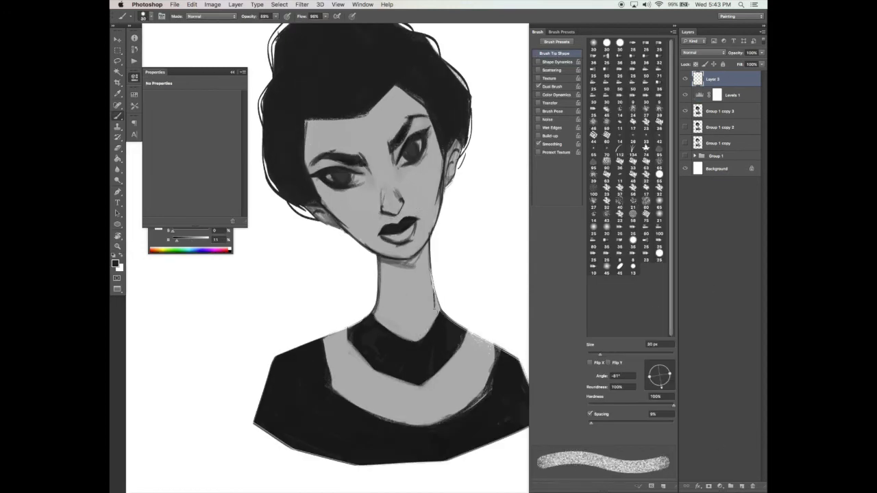
{"action": "key", "text": "bracketleft"}
{"action": "left_click", "coordinate": [338, 220], "text": "alt"}
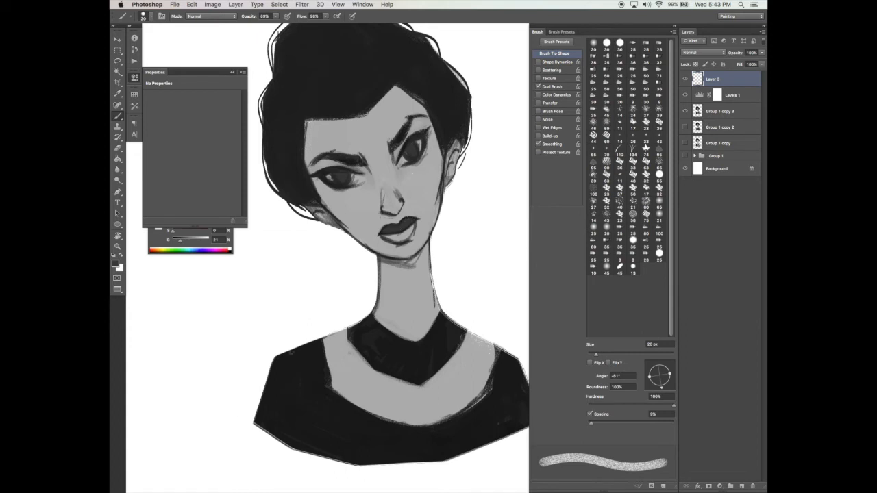
{"action": "left_click", "coordinate": [447, 137], "text": "alt"}
Lower the brush opacity to 59%, reduce its flow, adjust the tip angle and turn on Shape Dynamics for darkening the lips
{"action": "left_click", "coordinate": [276, 17]}
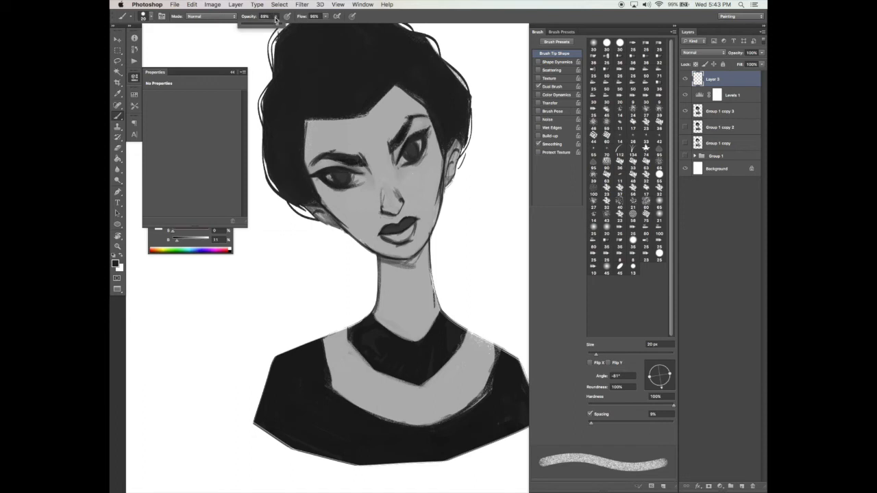
{"action": "left_click", "coordinate": [325, 16]}
{"action": "left_click", "coordinate": [316, 25]}
{"action": "left_click", "coordinate": [384, 230]}
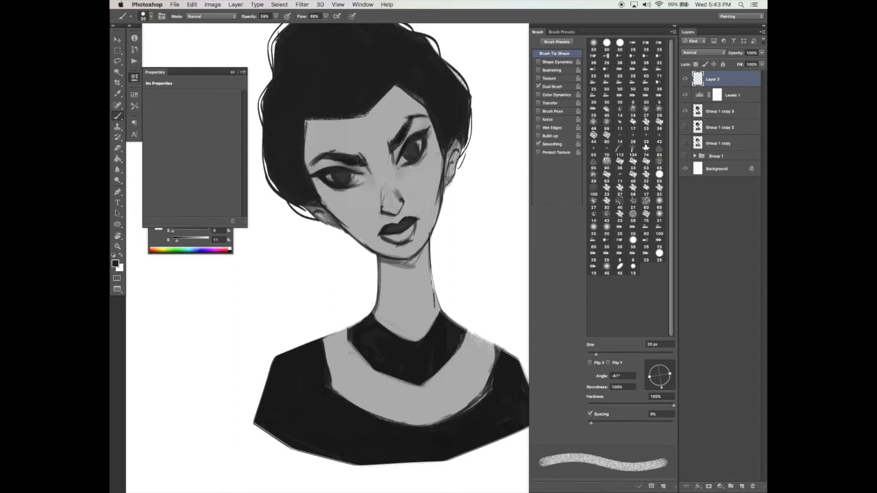
{"action": "left_click_drag", "start_coordinate": [664, 380], "coordinate": [660, 377]}
{"action": "left_click", "coordinate": [557, 61]}
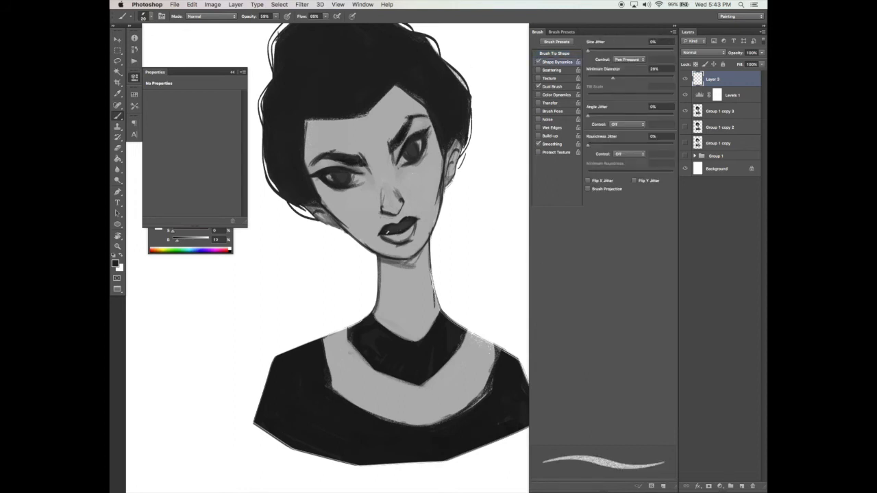
Turn off Shape Dynamics and fill in the lower lip with a sampled dark grey
{"action": "left_click", "coordinate": [395, 235], "text": "alt"}
{"action": "left_click", "coordinate": [539, 61]}
{"action": "left_click_drag", "start_coordinate": [385, 232], "coordinate": [394, 239]}
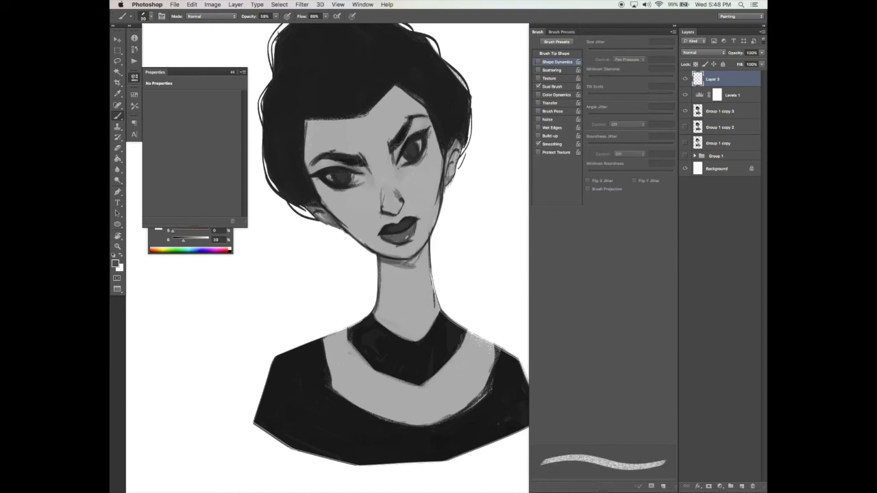
Set the brush tip's angle to -50° and refine the lower lip's shading and outline with sampled lip and skin tones
{"action": "left_click", "coordinate": [552, 53]}
{"action": "left_click_drag", "start_coordinate": [663, 373], "coordinate": [677, 364]}
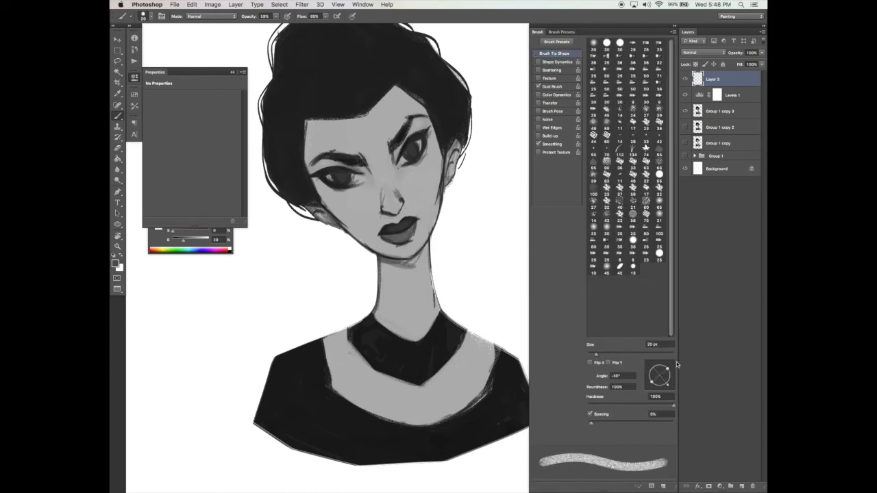
{"action": "mouse_move", "coordinate": [403, 239]}
{"action": "left_mouse_down"}
{"action": "mouse_move", "coordinate": [388, 241]}
{"action": "mouse_move", "coordinate": [398, 239]}
{"action": "left_mouse_up"}
{"action": "left_click", "coordinate": [413, 231], "text": "alt"}
{"action": "left_click", "coordinate": [419, 231], "text": "alt"}
{"action": "left_click", "coordinate": [401, 235], "text": "alt"}
{"action": "left_click_drag", "start_coordinate": [402, 238], "coordinate": [411, 230]}
{"action": "left_click", "coordinate": [404, 233], "text": "alt"}
{"action": "left_click", "coordinate": [408, 237], "text": "alt"}
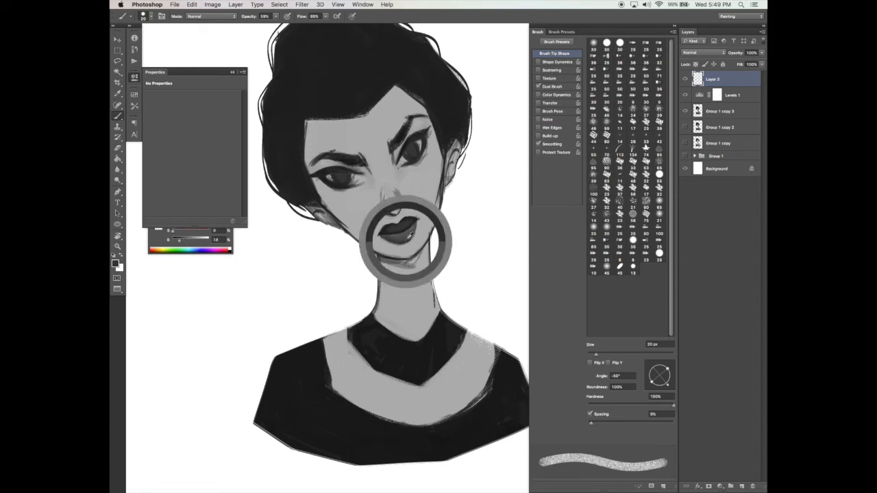
{"action": "left_click", "coordinate": [420, 229], "text": "alt"}
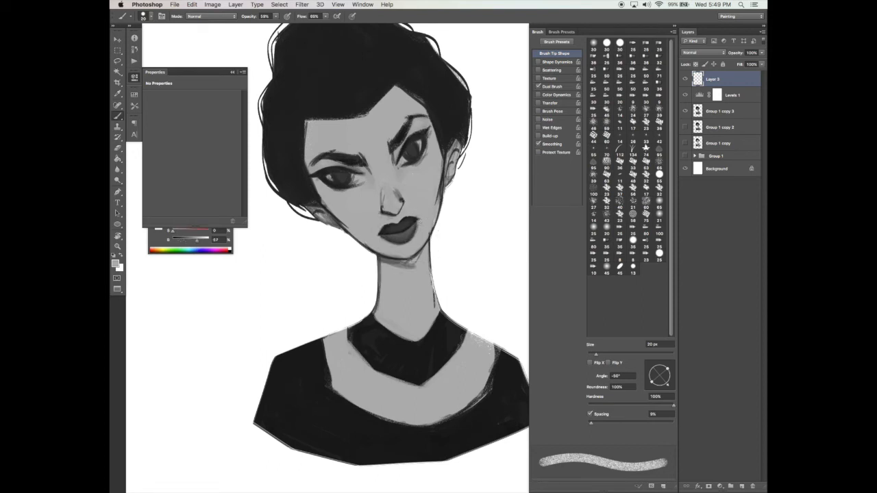
{"action": "left_click", "coordinate": [409, 237], "text": "alt"}
{"action": "left_click", "coordinate": [420, 231], "text": "alt"}
Set up a 30 px round textured brush and shade below the left eye and along the nose in mid-grey
{"action": "left_click_drag", "start_coordinate": [667, 369], "coordinate": [659, 387]}
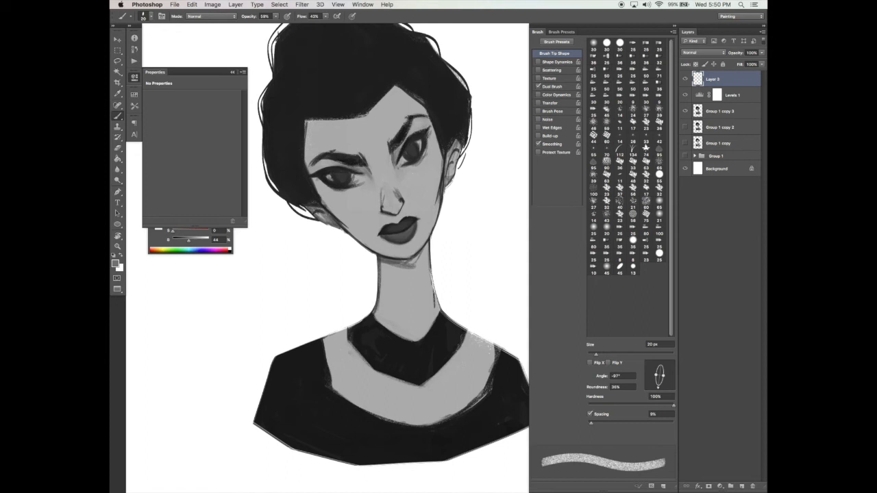
{"action": "left_click", "coordinate": [552, 87]}
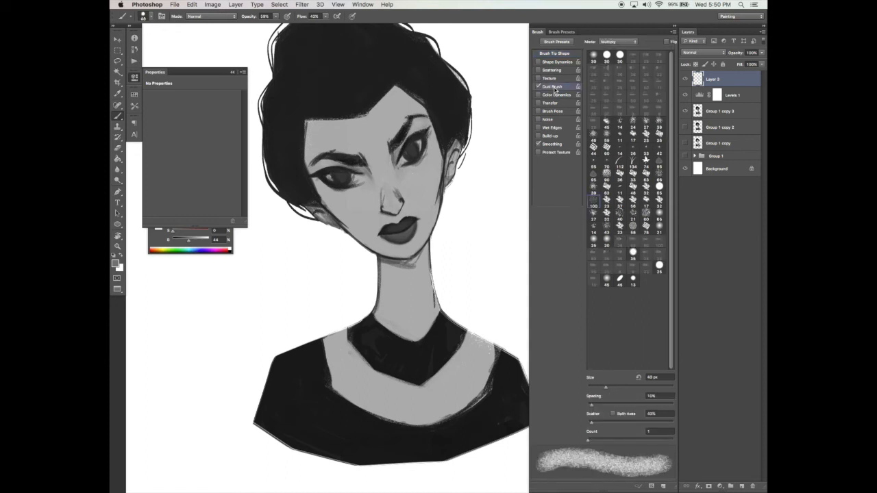
{"action": "left_click", "coordinate": [557, 53]}
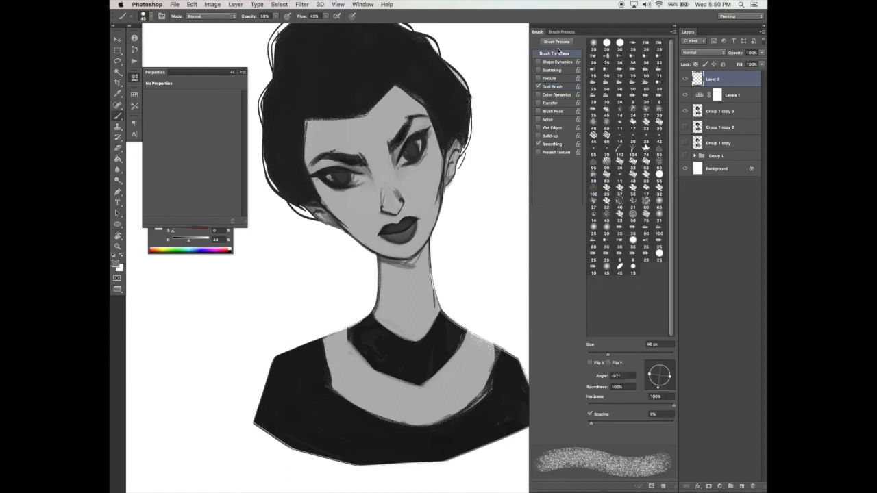
{"action": "key", "text": "["}
{"action": "key", "text": "["}
{"action": "key", "text": "["}
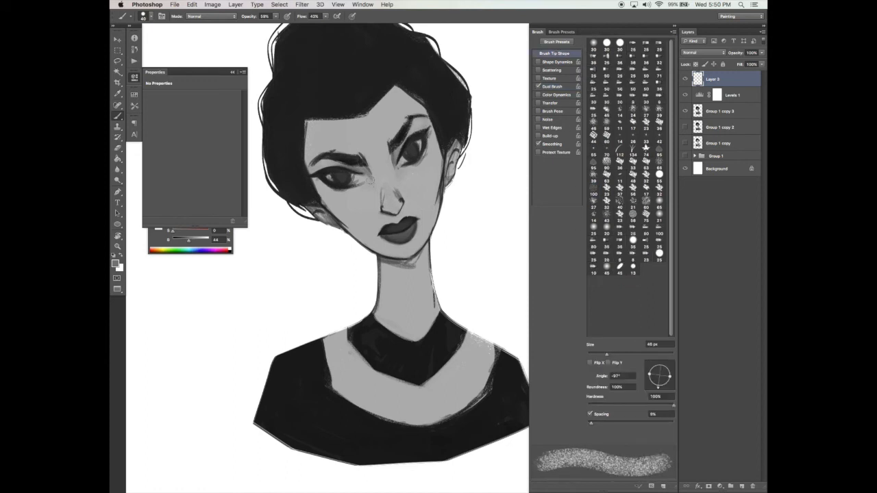
{"action": "key", "text": "["}
{"action": "left_click_drag", "start_coordinate": [395, 180], "coordinate": [403, 195]}
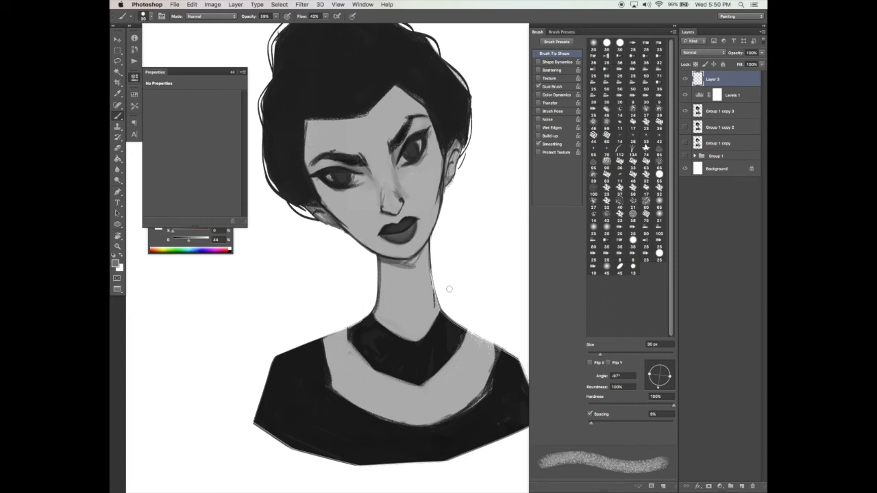
Sample a shadow grey, enlarge the brush and its Dual Brush to 124 px, and flatten the tip to 36% roundness
{"action": "left_click", "coordinate": [394, 157], "text": "alt"}
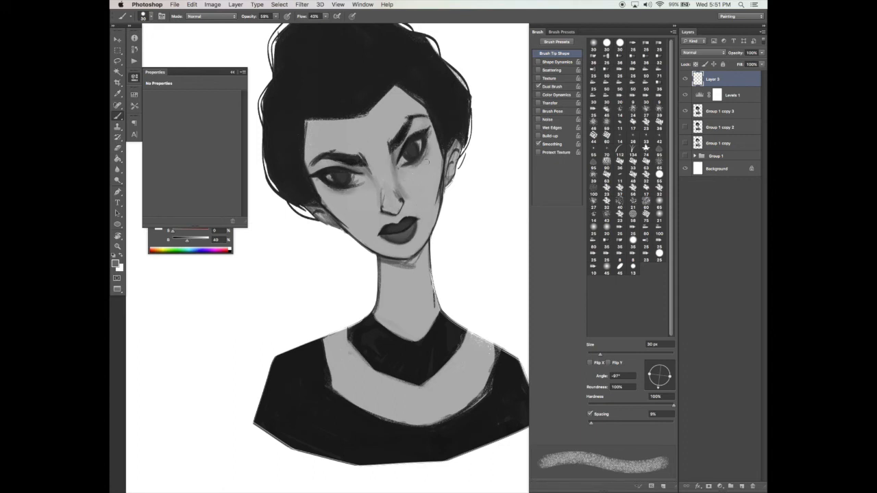
{"action": "left_click", "coordinate": [613, 355]}
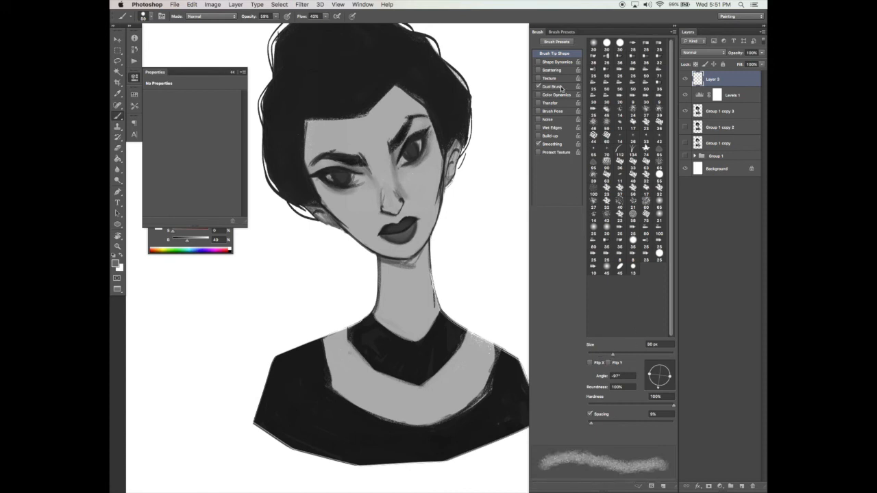
{"action": "left_click", "coordinate": [573, 88]}
{"action": "left_click", "coordinate": [629, 386]}
{"action": "left_click", "coordinate": [568, 54]}
{"action": "left_click_drag", "start_coordinate": [649, 375], "coordinate": [664, 385]}
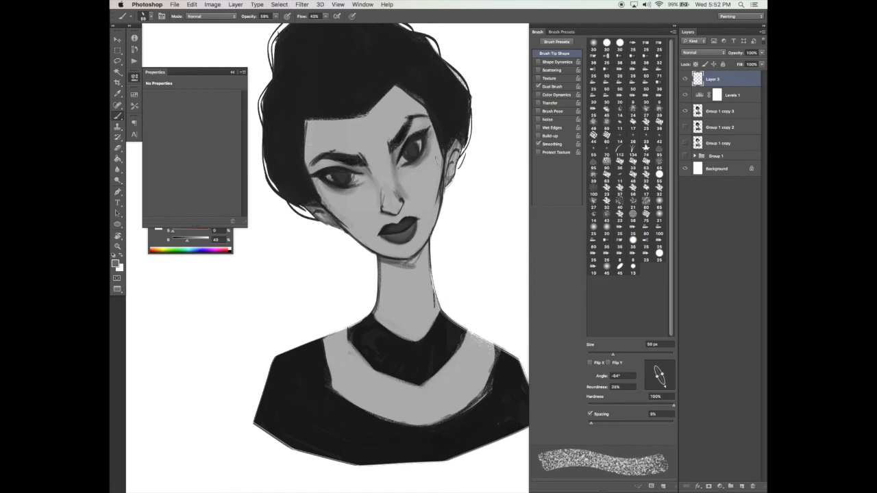
Add a new layer in Multiply mode and shade the right side of the face beside the ear
{"action": "left_click", "coordinate": [741, 486]}
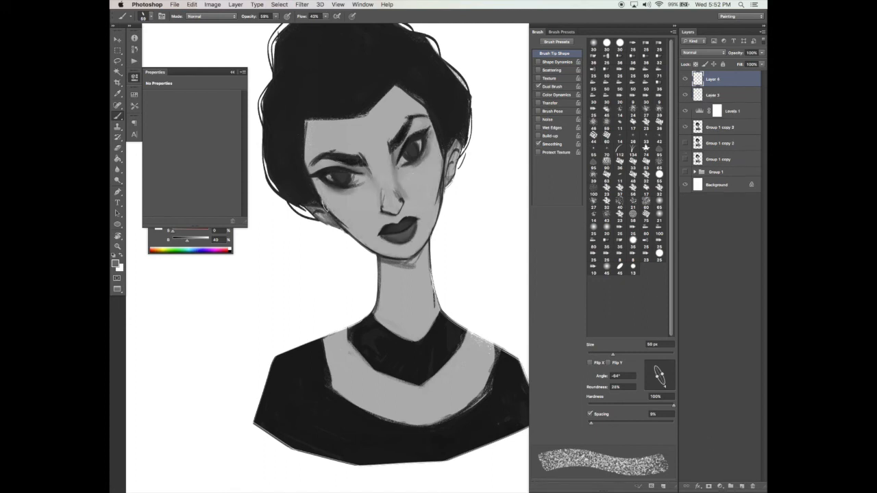
{"action": "left_click", "coordinate": [702, 52]}
{"action": "left_click", "coordinate": [699, 80]}
{"action": "left_click_drag", "start_coordinate": [443, 156], "coordinate": [435, 197]}
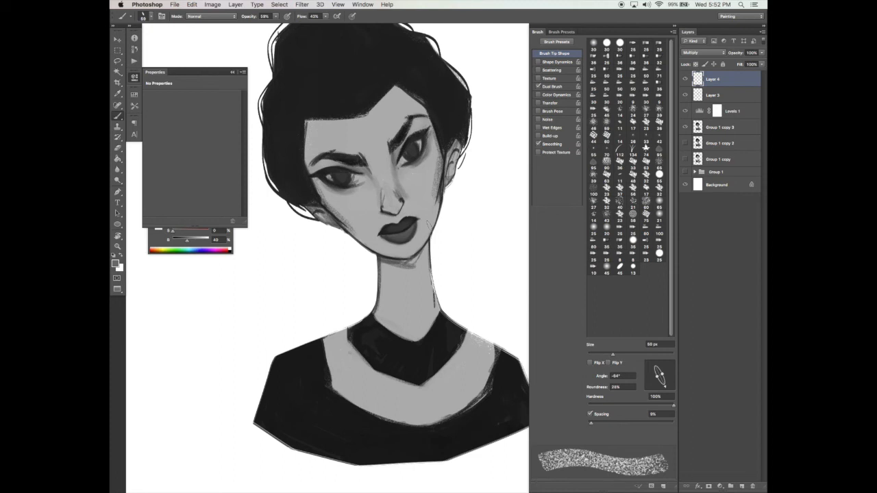
Tighten the Dual Brush's spacing and increase its size slightly
{"action": "left_click", "coordinate": [552, 87]}
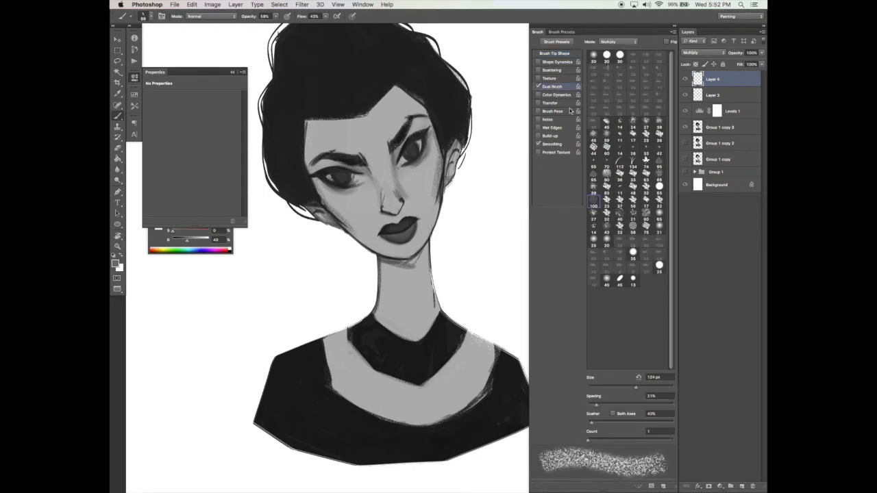
{"action": "left_click", "coordinate": [594, 404]}
{"action": "left_click", "coordinate": [640, 388]}
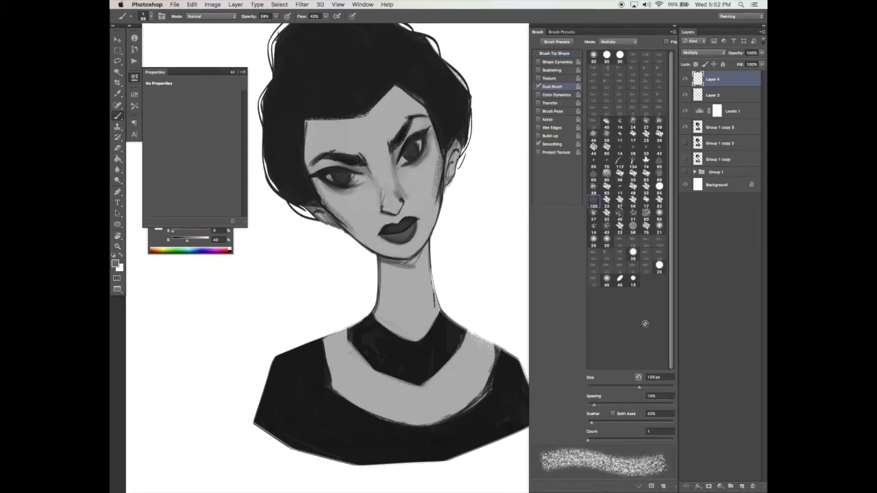
Switch to a larger round brush tip with 4% hardness and shade the forehead's corners below the hairline
{"action": "left_click", "coordinate": [555, 53]}
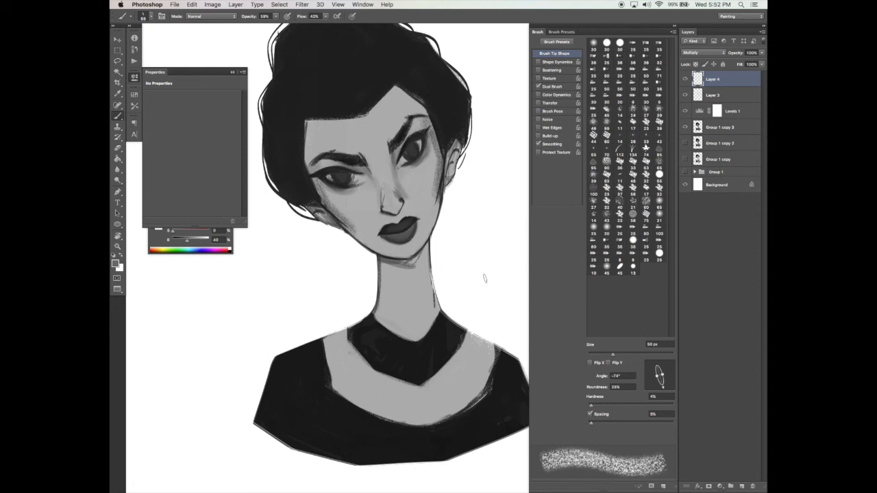
{"action": "left_click_drag", "start_coordinate": [662, 379], "coordinate": [634, 359]}
{"action": "left_click", "coordinate": [628, 354]}
{"action": "mouse_move", "coordinate": [310, 126]}
{"action": "left_mouse_down"}
{"action": "mouse_move", "coordinate": [312, 160]}
{"action": "mouse_move", "coordinate": [325, 149]}
{"action": "left_mouse_up"}
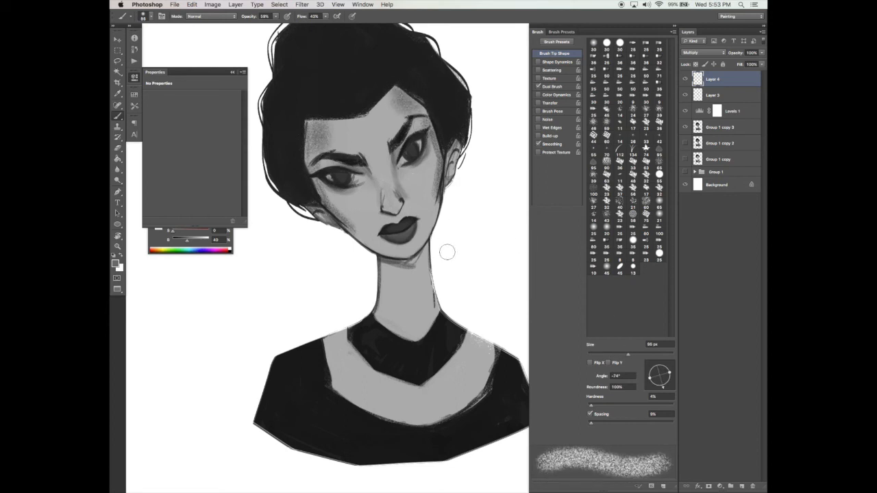
Soften the forehead shading with a soft 0% hardness eraser and lower the shading layer's opacity to 65%
{"action": "key", "text": "e"}
{"action": "left_click", "coordinate": [651, 354]}
{"action": "mouse_move", "coordinate": [332, 126]}
{"action": "left_mouse_down"}
{"action": "mouse_move", "coordinate": [340, 146]}
{"action": "mouse_move", "coordinate": [335, 140]}
{"action": "left_mouse_up"}
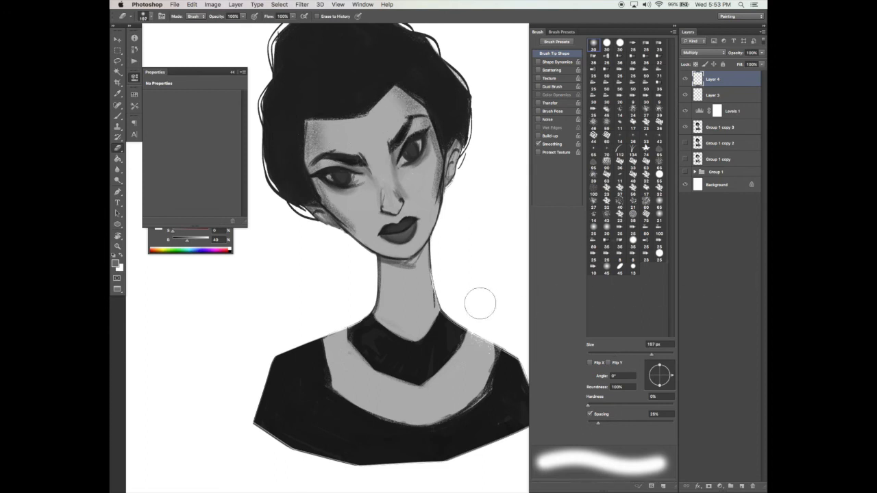
{"action": "left_click", "coordinate": [622, 354]}
{"action": "left_click_drag", "start_coordinate": [761, 52], "coordinate": [742, 66]}
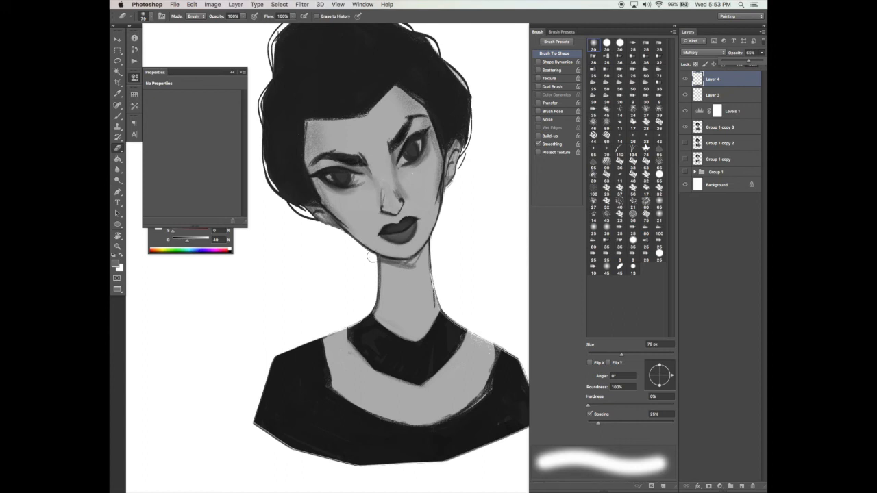
Add a new layer in Multiply mode and shade the cheeks beneath both eyes with a 40% brightness grey
{"action": "key", "text": "b"}
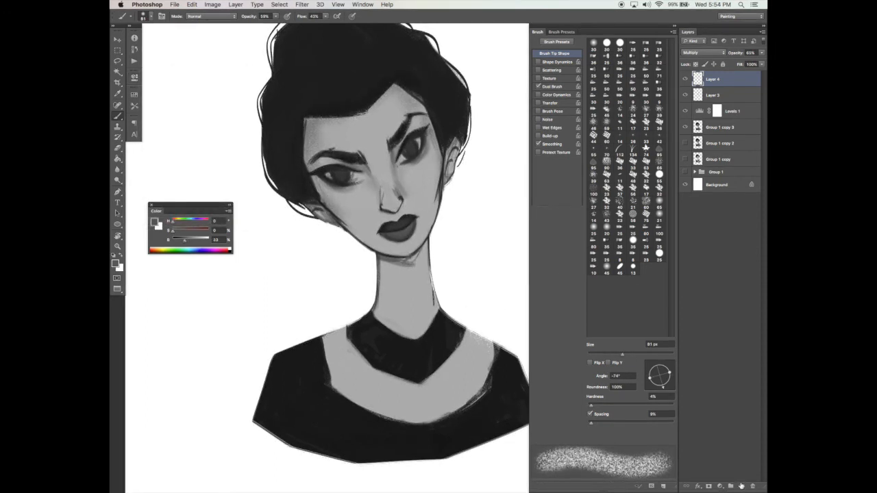
{"action": "left_click", "coordinate": [741, 486]}
{"action": "left_click", "coordinate": [705, 52]}
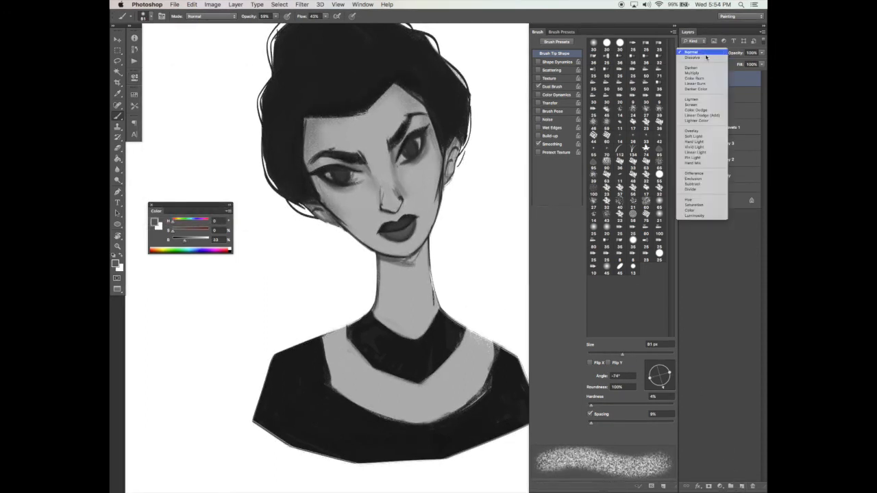
{"action": "left_click", "coordinate": [701, 74]}
{"action": "left_click", "coordinate": [187, 241]}
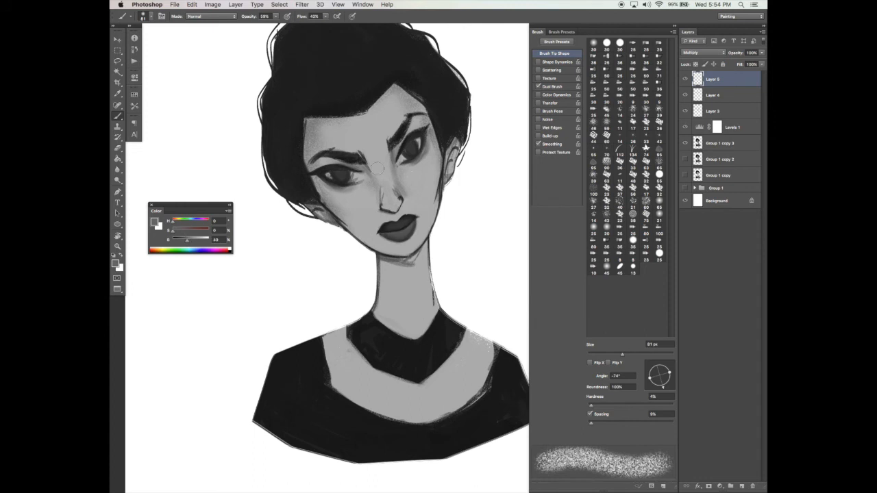
{"action": "mouse_move", "coordinate": [332, 201]}
{"action": "left_mouse_down"}
{"action": "mouse_move", "coordinate": [362, 193]}
{"action": "mouse_move", "coordinate": [363, 204]}
{"action": "left_mouse_up"}
{"action": "mouse_move", "coordinate": [415, 148]}
{"action": "left_mouse_down"}
{"action": "mouse_move", "coordinate": [411, 178]}
{"action": "mouse_move", "coordinate": [425, 175]}
{"action": "mouse_move", "coordinate": [433, 149]}
{"action": "mouse_move", "coordinate": [434, 174]}
{"action": "left_mouse_up"}
{"action": "left_click_drag", "start_coordinate": [365, 177], "coordinate": [418, 186]}
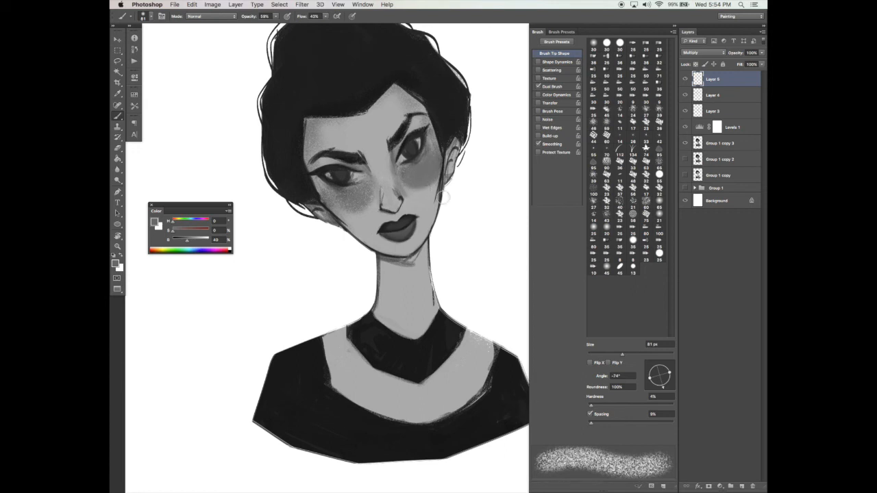
Lower the cheek shading layer's opacity to 58% and deepen the shadows under both eyes with a darker grey
{"action": "left_click", "coordinate": [761, 52]}
{"action": "left_click_drag", "start_coordinate": [759, 61], "coordinate": [751, 62]}
{"action": "key", "text": "Return"}
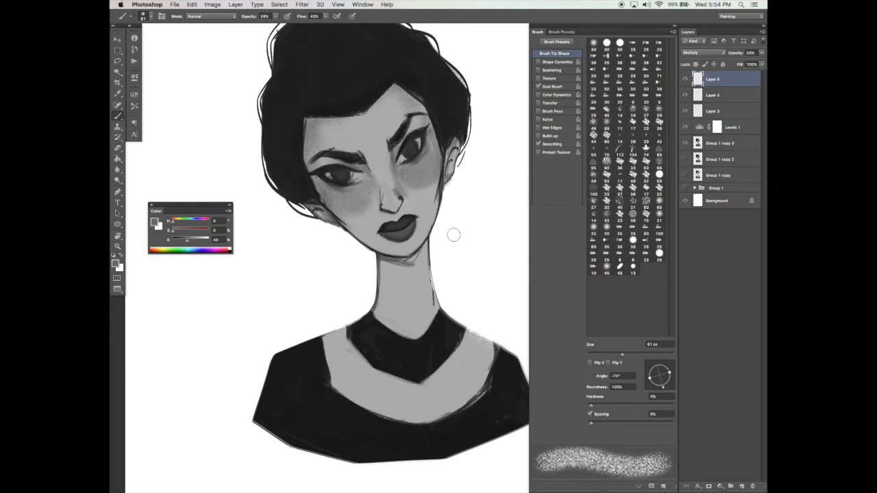
{"action": "key", "text": "e"}
{"action": "key", "text": "b"}
{"action": "left_click", "coordinate": [181, 240]}
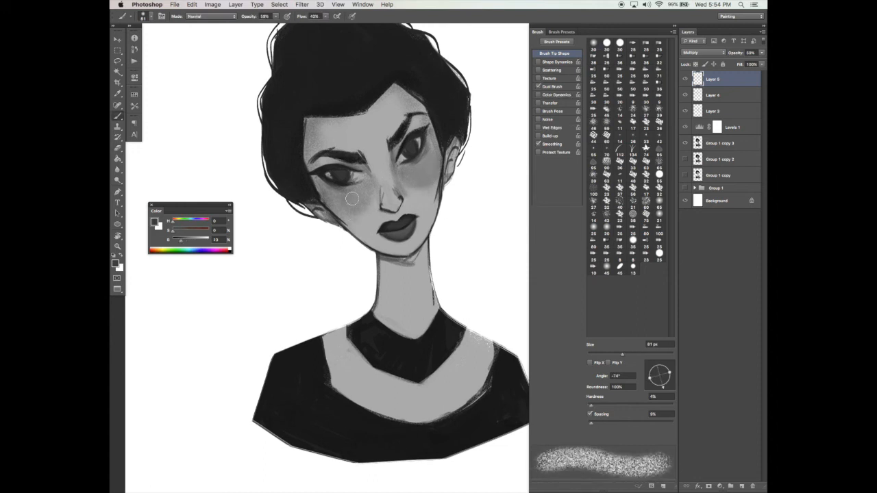
{"action": "left_click_drag", "start_coordinate": [349, 199], "coordinate": [360, 191]}
{"action": "left_click_drag", "start_coordinate": [417, 171], "coordinate": [423, 163]}
{"action": "left_click_drag", "start_coordinate": [485, 309], "coordinate": [483, 307]}
{"action": "key", "text": "super+z"}
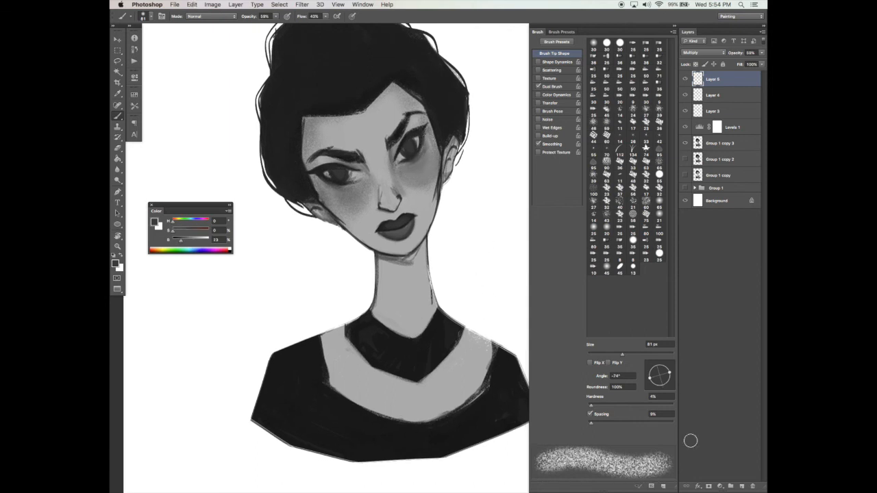
Add a new layer and set up a light grey 30 px brush with 100% hardness and Shape Dynamics enabled
{"action": "left_click", "coordinate": [741, 486]}
{"action": "left_click", "coordinate": [673, 405]}
{"action": "left_click_drag", "start_coordinate": [623, 355], "coordinate": [604, 355]}
{"action": "left_click", "coordinate": [538, 62]}
{"action": "left_click", "coordinate": [551, 86]}
{"action": "left_click", "coordinate": [554, 54]}
{"action": "left_click_drag", "start_coordinate": [180, 240], "coordinate": [203, 240]}
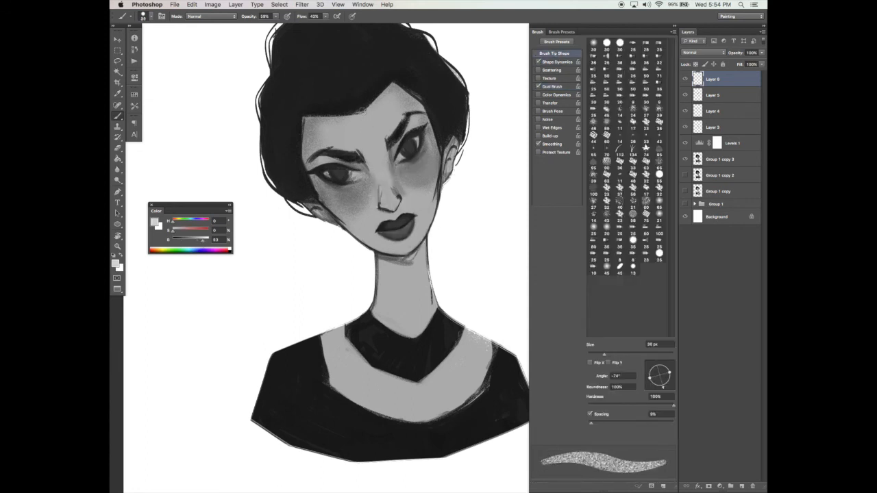
{"action": "key", "text": "bracketleft"}
{"action": "key", "text": "bracketleft"}
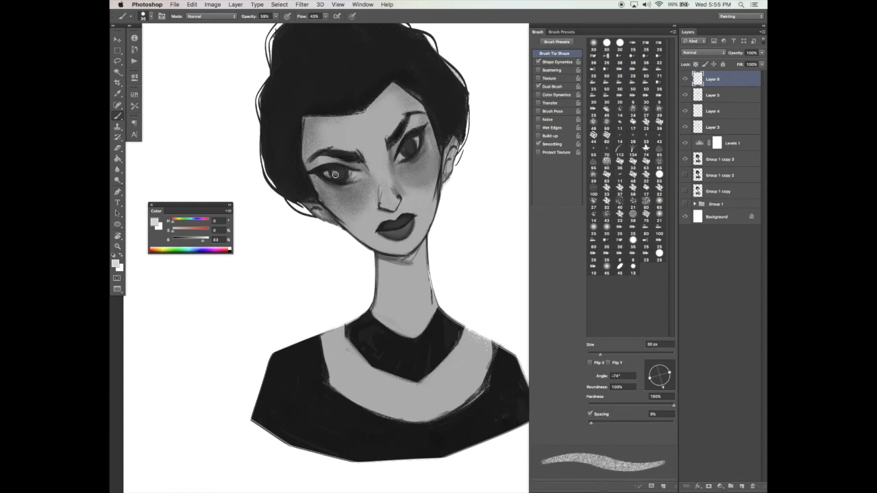
Undo the light stroke on the eye and shade the irises with greys sampled from the eye
{"action": "key", "text": "super+z"}
{"action": "left_click", "coordinate": [353, 175], "text": "alt"}
{"action": "left_click", "coordinate": [355, 173], "text": "alt"}
{"action": "left_click", "coordinate": [341, 177], "text": "alt"}
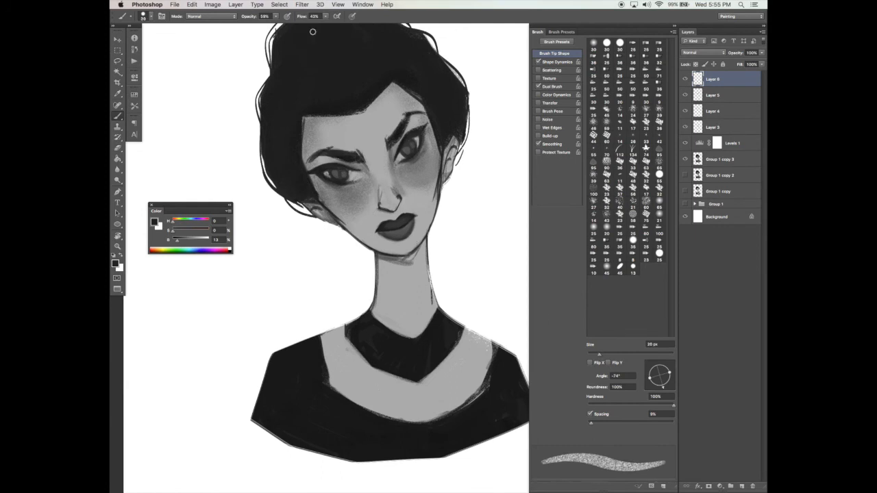
Set the brush to 91% opacity, 81% flow and 20 px, and darken the details around the irises
{"action": "left_click", "coordinate": [276, 16]}
{"action": "left_click_drag", "start_coordinate": [278, 26], "coordinate": [273, 26]}
{"action": "left_click", "coordinate": [324, 16]}
{"action": "left_click_drag", "start_coordinate": [335, 26], "coordinate": [343, 25]}
{"action": "left_click", "coordinate": [596, 355]}
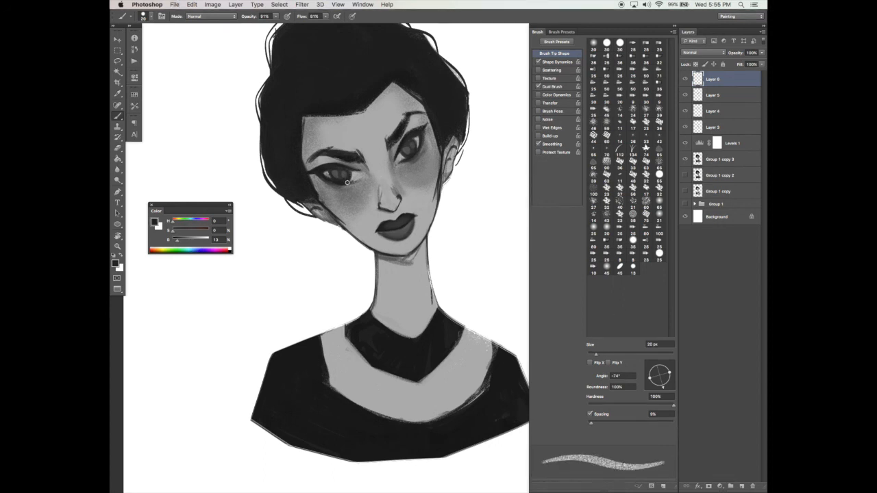
Swap to white and paint small catchlights in both eyes
{"action": "key", "text": "x"}
{"action": "scroll", "coordinate": [473, 291], "scroll_direction": "down", "scroll_amount": 1}
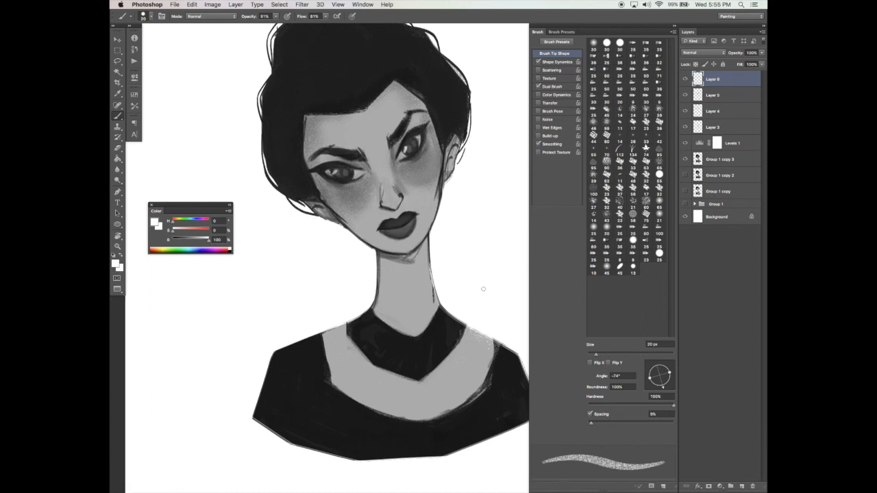
{"action": "scroll", "coordinate": [483, 292], "scroll_direction": "right", "scroll_amount": 1}
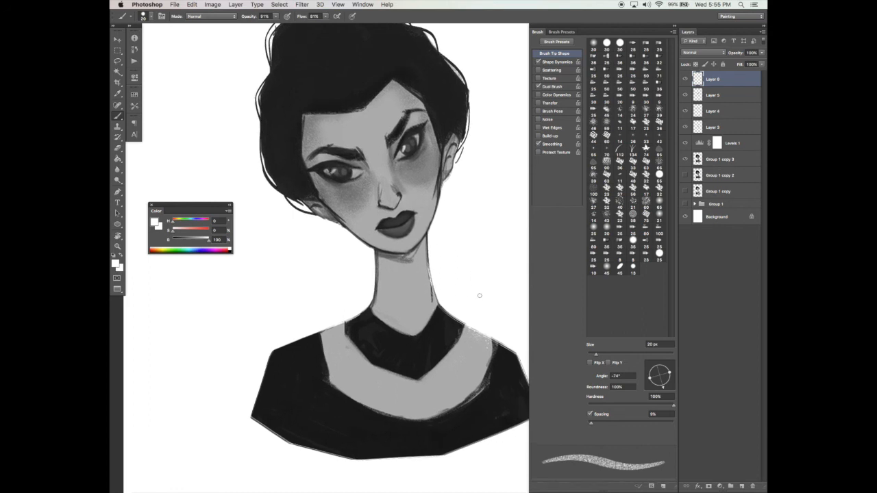
Paste a merged copy of the whole canvas as a new layer and save the document
{"action": "key", "text": "v"}
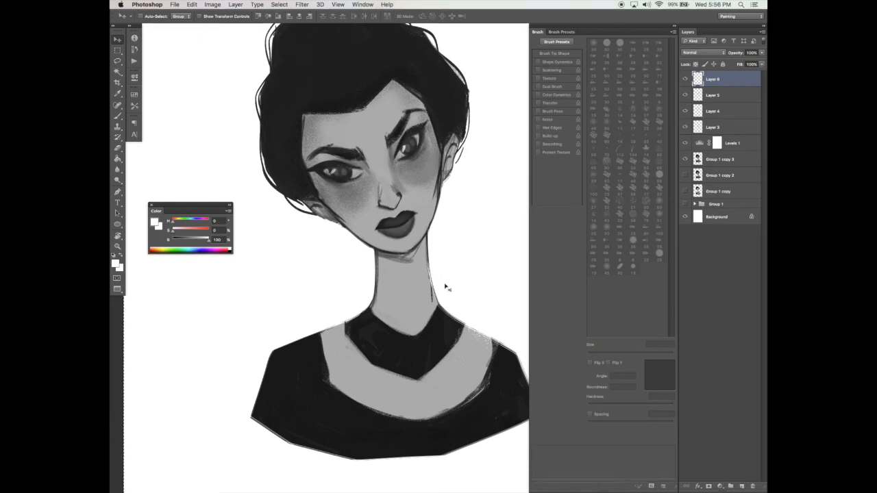
{"action": "left_click", "coordinate": [274, 378], "text": "alt"}
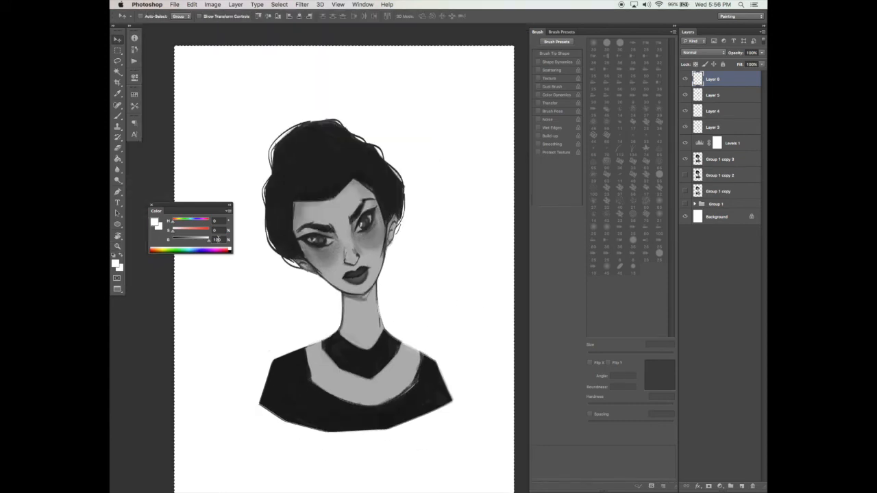
{"action": "left_click", "coordinate": [191, 6]}
{"action": "left_click", "coordinate": [232, 79]}
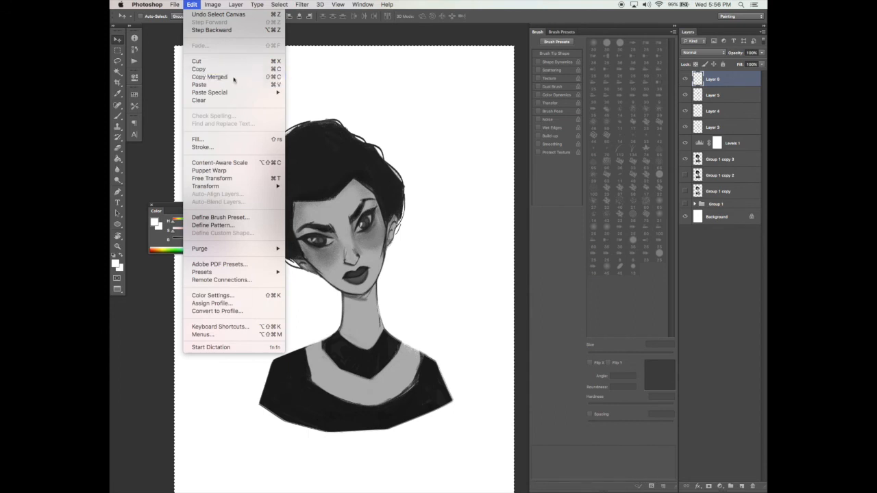
{"action": "key", "text": "super+v"}
{"action": "key", "text": "z"}
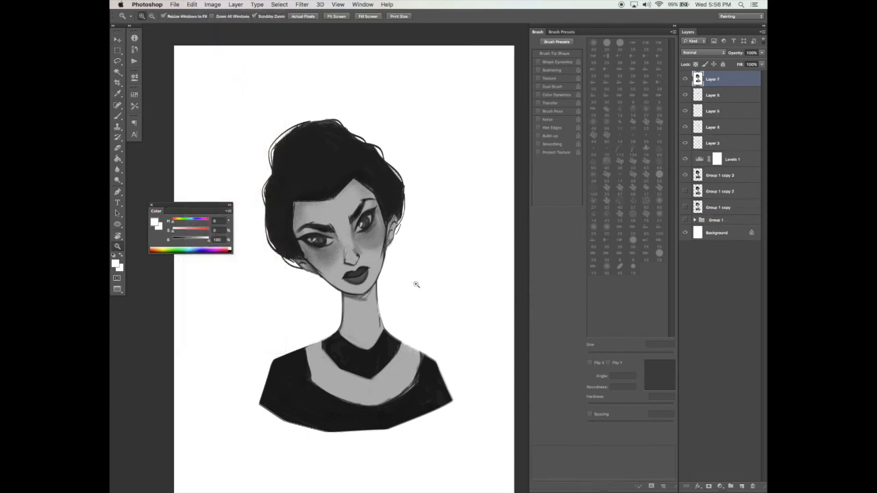
{"action": "left_click", "coordinate": [401, 290]}
{"action": "left_click", "coordinate": [439, 284]}
{"action": "key", "text": "b"}
{"action": "key", "text": "super+s"}
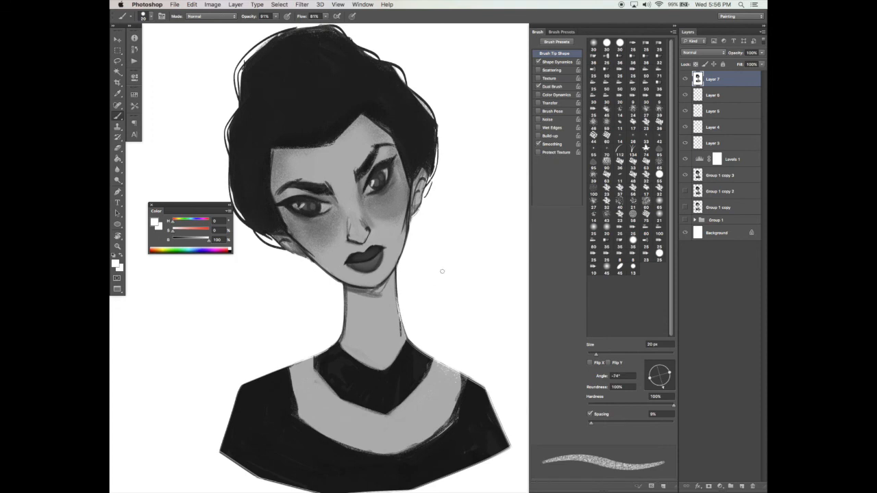
Lasso the lips on the merged layer and scale them down slightly with Free Transform
{"action": "key", "text": "l"}
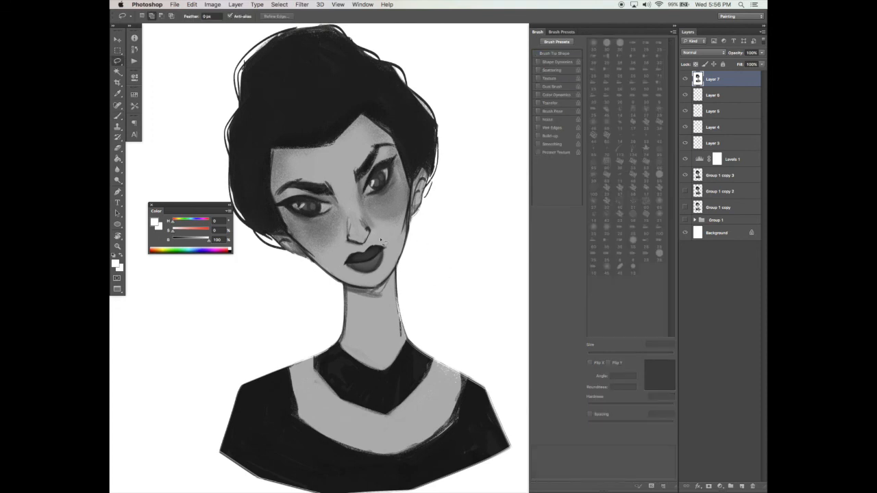
{"action": "left_click_drag", "start_coordinate": [342, 259], "coordinate": [372, 245]}
{"action": "key", "text": "super+d"}
{"action": "mouse_move", "coordinate": [395, 244]}
{"action": "left_mouse_down"}
{"action": "mouse_move", "coordinate": [381, 276]}
{"action": "mouse_move", "coordinate": [358, 279]}
{"action": "mouse_move", "coordinate": [338, 265]}
{"action": "left_mouse_up"}
{"action": "key", "text": "super+t"}
{"action": "mouse_move", "coordinate": [396, 238]}
{"action": "left_mouse_down"}
{"action": "mouse_move", "coordinate": [383, 258]}
{"action": "mouse_move", "coordinate": [394, 239]}
{"action": "left_mouse_up"}
{"action": "key", "text": "Return"}
{"action": "key", "text": "v"}
{"action": "key", "text": "super+t"}
{"action": "key", "text": "Return"}
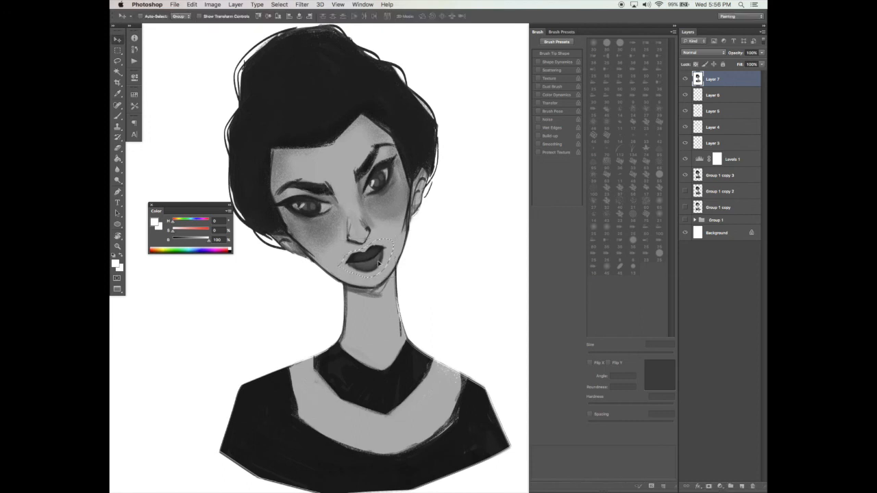
{"action": "key", "text": "super+d"}
Compare the merged layer with the layers beneath it and paint over the dark neck line with sampled skin grey
{"action": "left_click", "coordinate": [686, 80]}
{"action": "left_click", "coordinate": [685, 80]}
{"action": "key", "text": "b"}
{"action": "left_click", "coordinate": [396, 327], "text": "alt"}
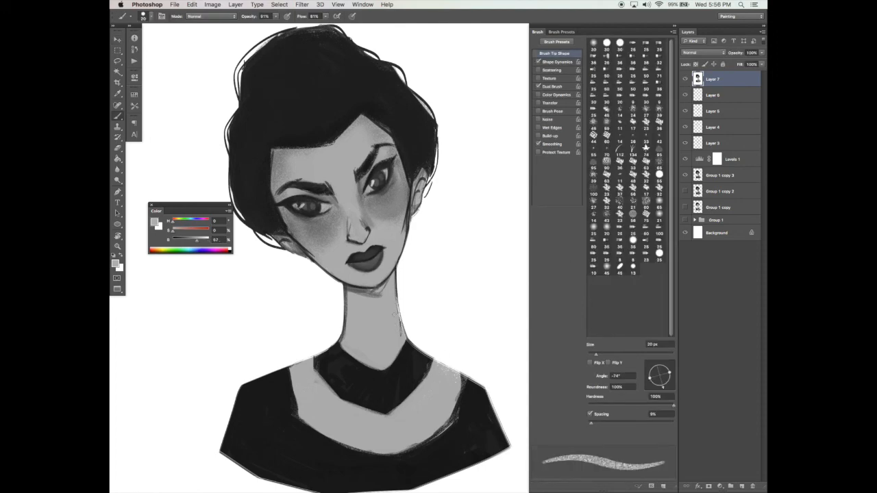
Add a new layer, sample the hair's black, and set up a 70 px Dual Brush with 24% hardness
{"action": "left_click", "coordinate": [741, 486]}
{"action": "left_click", "coordinate": [338, 101], "text": "alt"}
{"action": "left_click_drag", "start_coordinate": [596, 354], "coordinate": [619, 354]}
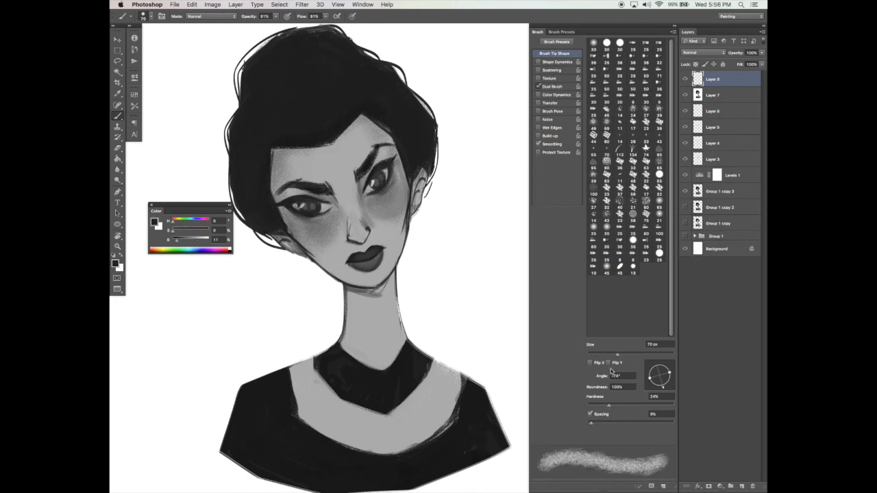
{"action": "left_click", "coordinate": [540, 86]}
{"action": "left_click", "coordinate": [553, 53]}
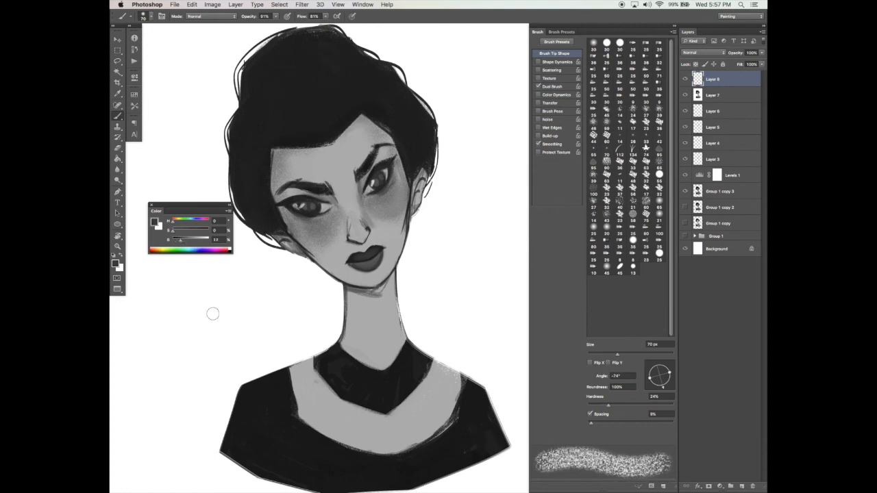
Brush textured dark grey highlights over the front of the hair and the bun
{"action": "key", "text": "bracketright"}
{"action": "key", "text": "bracketright"}
{"action": "mouse_move", "coordinate": [270, 102]}
{"action": "left_mouse_down"}
{"action": "mouse_move", "coordinate": [328, 64]}
{"action": "mouse_move", "coordinate": [265, 110]}
{"action": "mouse_move", "coordinate": [323, 68]}
{"action": "mouse_move", "coordinate": [272, 116]}
{"action": "mouse_move", "coordinate": [316, 112]}
{"action": "mouse_move", "coordinate": [332, 71]}
{"action": "mouse_move", "coordinate": [335, 85]}
{"action": "mouse_move", "coordinate": [268, 109]}
{"action": "mouse_move", "coordinate": [256, 160]}
{"action": "mouse_move", "coordinate": [352, 71]}
{"action": "mouse_move", "coordinate": [354, 85]}
{"action": "mouse_move", "coordinate": [374, 81]}
{"action": "mouse_move", "coordinate": [386, 42]}
{"action": "left_mouse_up"}
{"action": "key", "text": "bracketleft"}
{"action": "key", "text": "bracketleft"}
{"action": "key", "text": "bracketleft"}
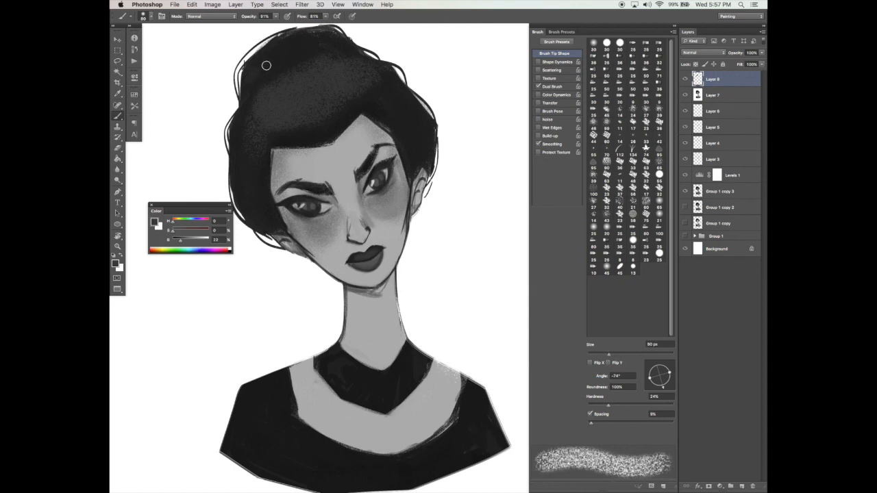
Set the eraser to 60% hardness and trim the hair highlights where the bun meets the front hair
{"action": "left_click_drag", "start_coordinate": [407, 257], "coordinate": [422, 267]}
{"action": "key", "text": "e"}
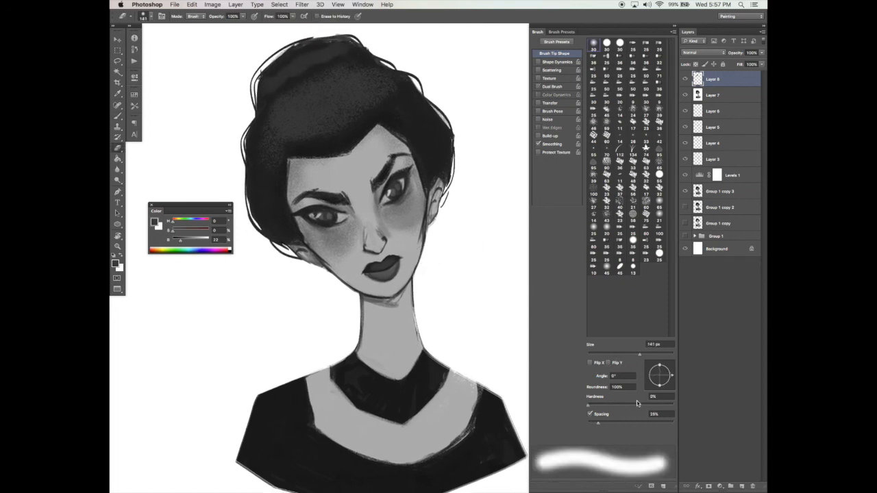
{"action": "left_click_drag", "start_coordinate": [620, 344], "coordinate": [618, 342]}
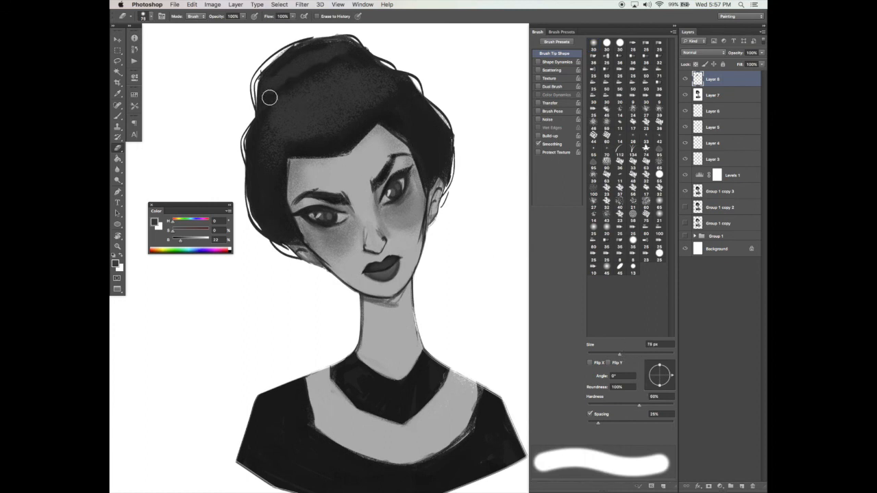
{"action": "key", "text": "bracketleft"}
{"action": "key", "text": "bracketleft"}
{"action": "key", "text": "bracketleft"}
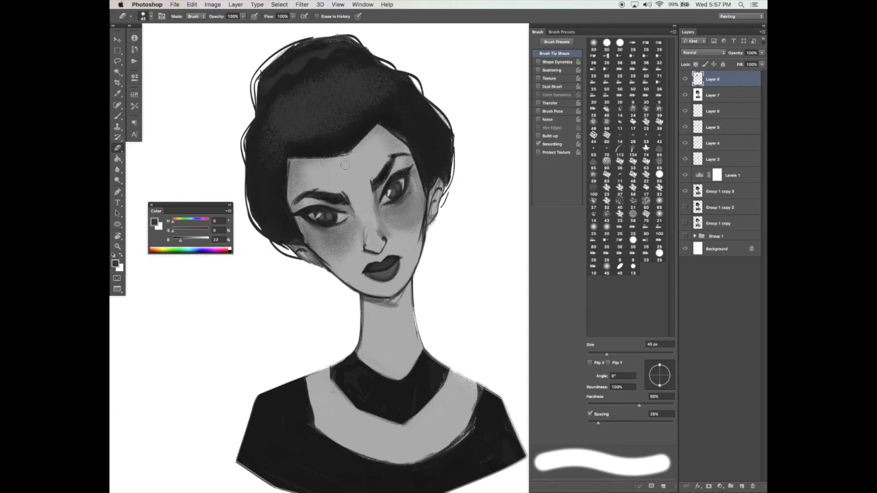
Brush a lighter textured grey over the front hair at about 100 px and erase its spill along the upper edge
{"action": "key", "text": "b"}
{"action": "left_click", "coordinate": [184, 240]}
{"action": "key", "text": "bracketright"}
{"action": "key", "text": "bracketright"}
{"action": "key", "text": "bracketright"}
{"action": "key", "text": "bracketright"}
{"action": "key", "text": "bracketright"}
{"action": "key", "text": "bracketright"}
{"action": "key", "text": "bracketleft"}
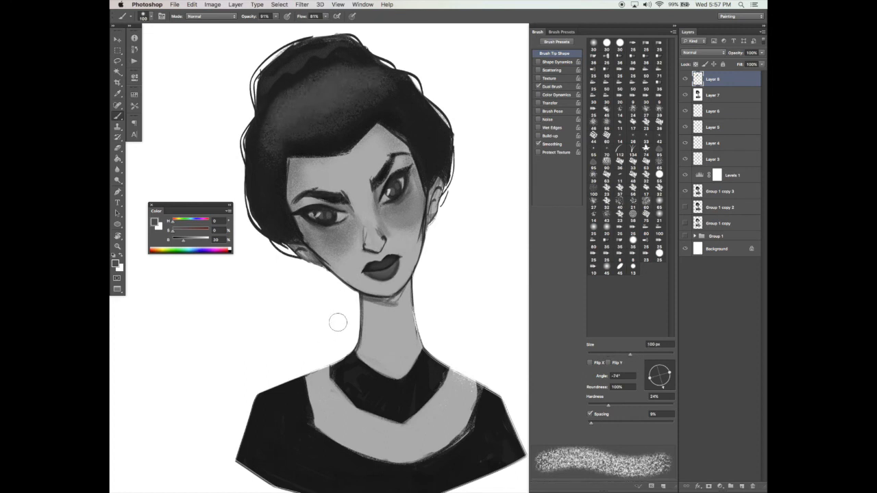
{"action": "key", "text": "e"}
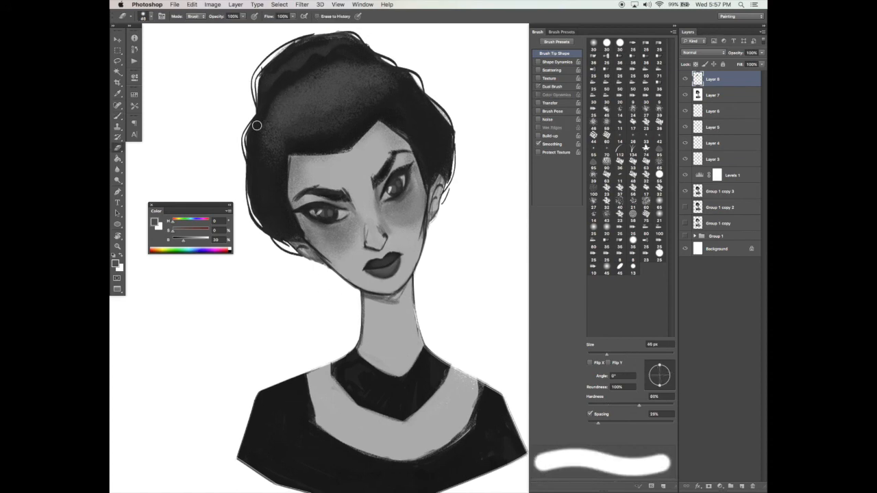
{"action": "mouse_move", "coordinate": [280, 89]}
{"action": "left_mouse_down"}
{"action": "mouse_move", "coordinate": [349, 54]}
{"action": "mouse_move", "coordinate": [351, 62]}
{"action": "mouse_move", "coordinate": [394, 66]}
{"action": "left_mouse_up"}
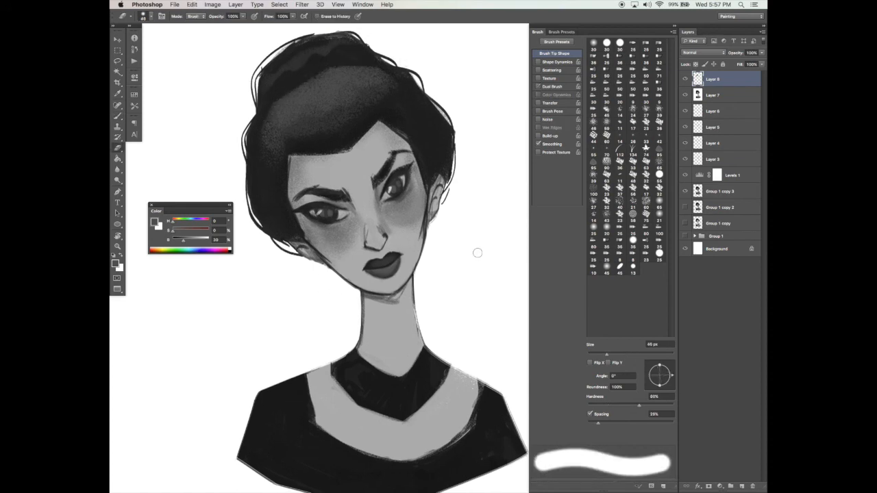
Enable Shape Dynamics on a smaller eraser, carve thin strand lines through the front hair highlight, and save the document
{"action": "left_click", "coordinate": [556, 62]}
{"action": "key", "text": "["}
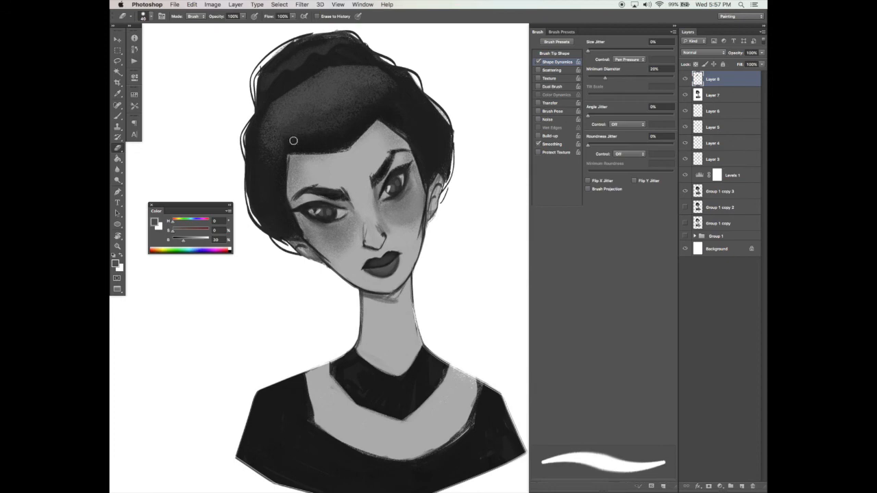
{"action": "key", "text": "bracketleft"}
{"action": "key", "text": "bracketleft"}
{"action": "key", "text": "bracketleft"}
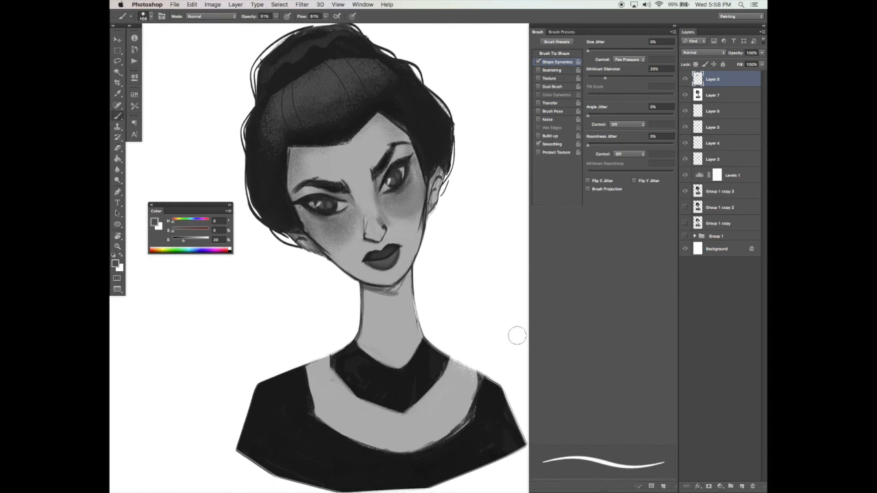
{"action": "key", "text": "b"}
{"action": "key", "text": "super+s"}
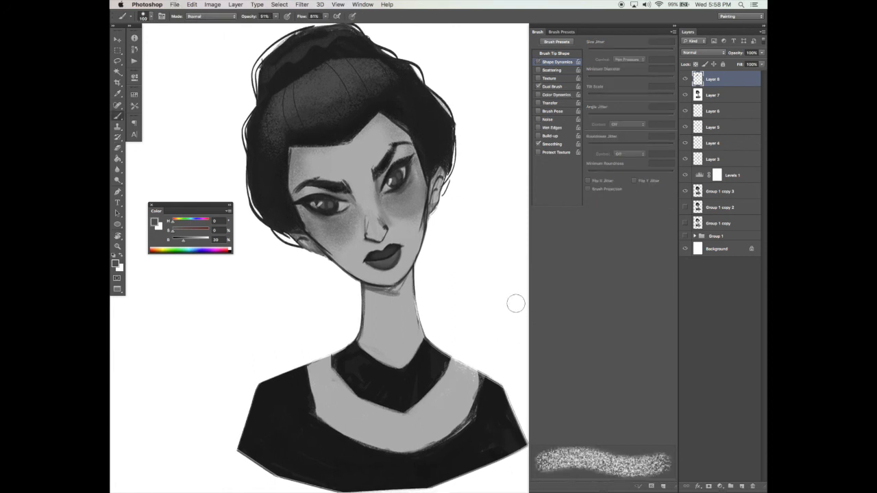
Set the textured brush to 91% opacity and 100% hardness, and brush lighter grey over the lips at about 20 px
{"action": "key", "text": "8"}
{"action": "key", "text": "1"}
{"action": "left_click", "coordinate": [555, 53]}
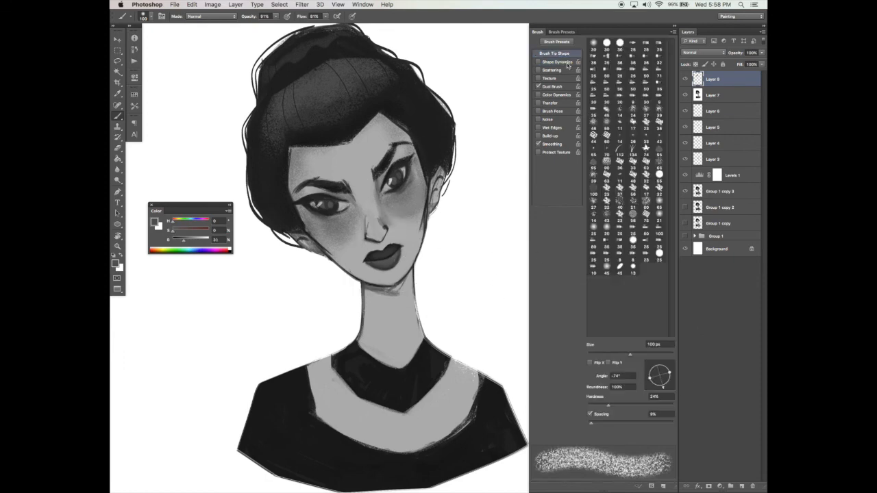
{"action": "left_click", "coordinate": [600, 355]}
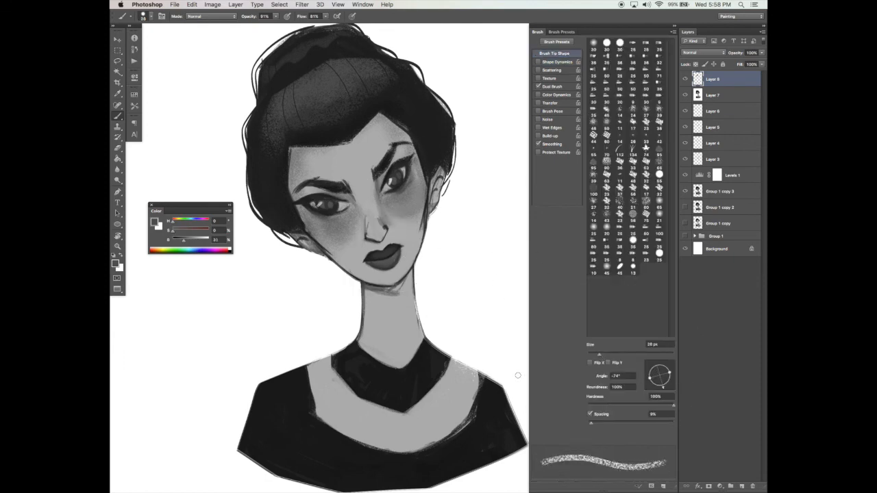
{"action": "left_click", "coordinate": [393, 260], "text": "alt"}
{"action": "left_click", "coordinate": [379, 252], "text": "alt"}
{"action": "mouse_move", "coordinate": [474, 287]}
{"action": "left_mouse_down"}
{"action": "mouse_move", "coordinate": [494, 287]}
{"action": "mouse_move", "coordinate": [479, 295]}
{"action": "left_mouse_up"}
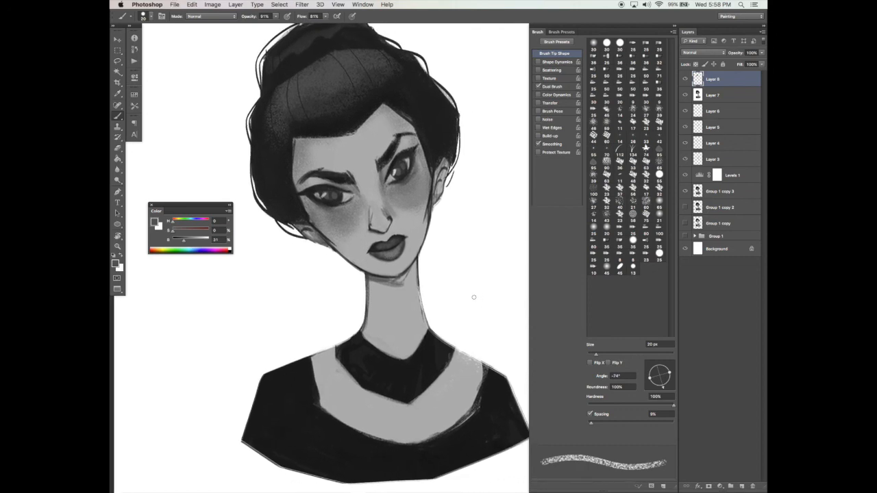
Sample white, enable Shape Dynamics on the 20 px brush, and dot a small highlight on the cheek beneath the right-hand eye, undoing a misplaced dot
{"action": "left_click", "coordinate": [454, 301], "text": "alt"}
{"action": "left_click", "coordinate": [556, 61]}
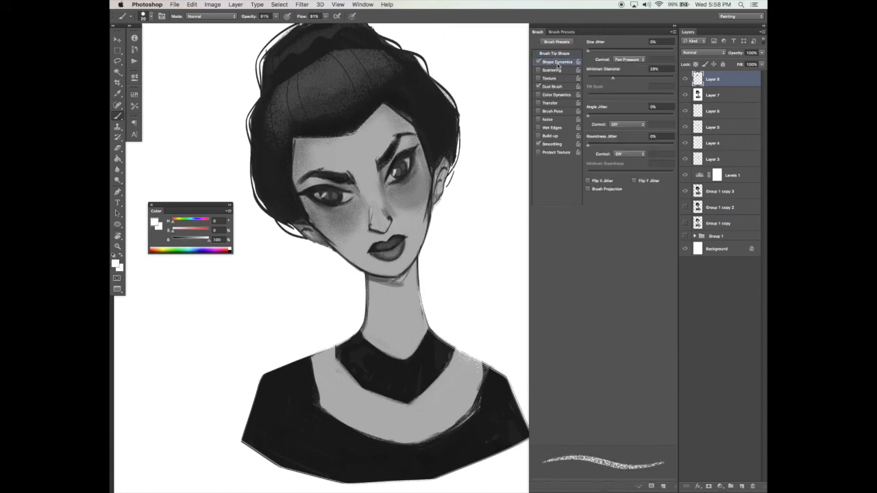
{"action": "left_click", "coordinate": [548, 86]}
{"action": "left_click", "coordinate": [556, 53]}
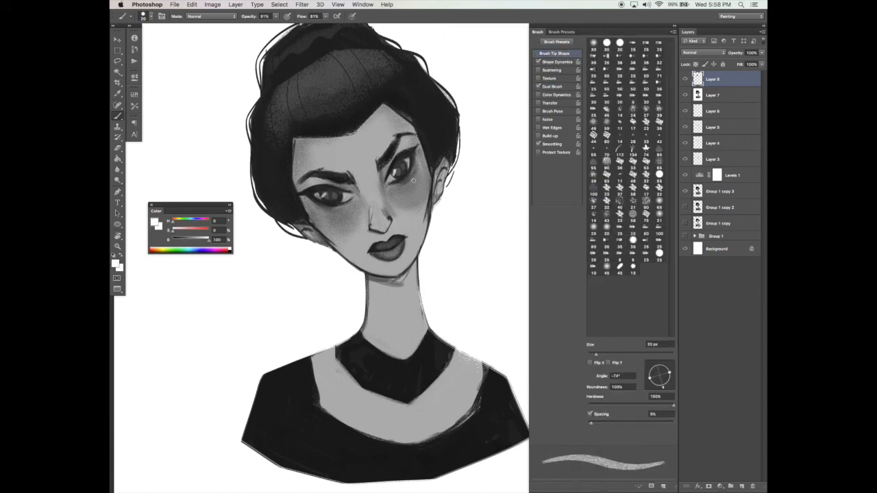
{"action": "left_click", "coordinate": [418, 180]}
{"action": "key", "text": "super+z"}
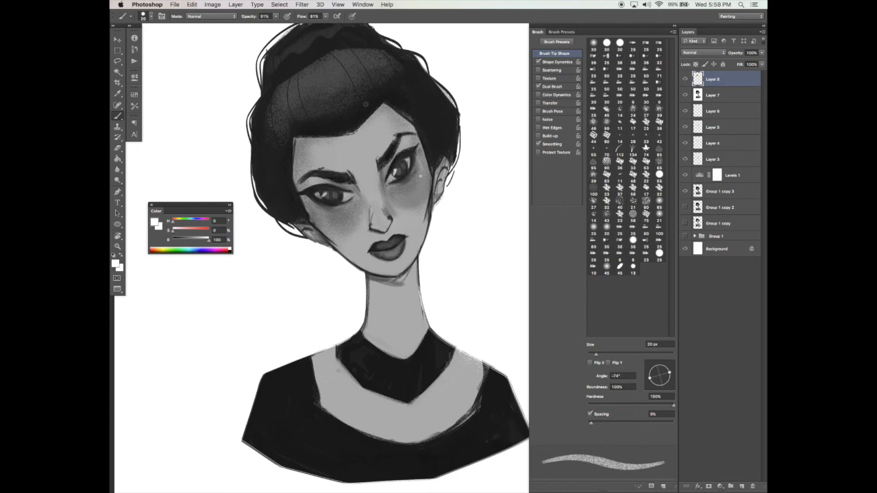
On a new layer, brush a textured dark grey shadow down the right side of the neck at 28 px with Shape Dynamics off
{"action": "left_click", "coordinate": [742, 485]}
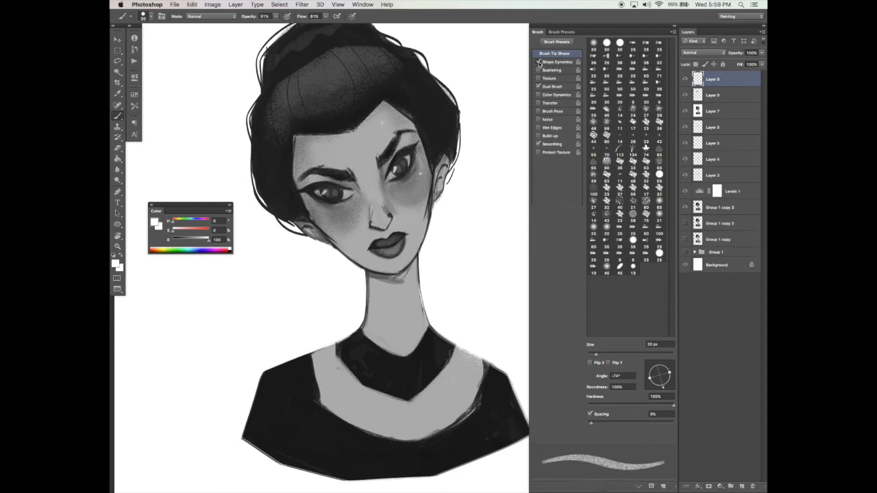
{"action": "left_click_drag", "start_coordinate": [596, 354], "coordinate": [607, 323]}
{"action": "left_click", "coordinate": [557, 87]}
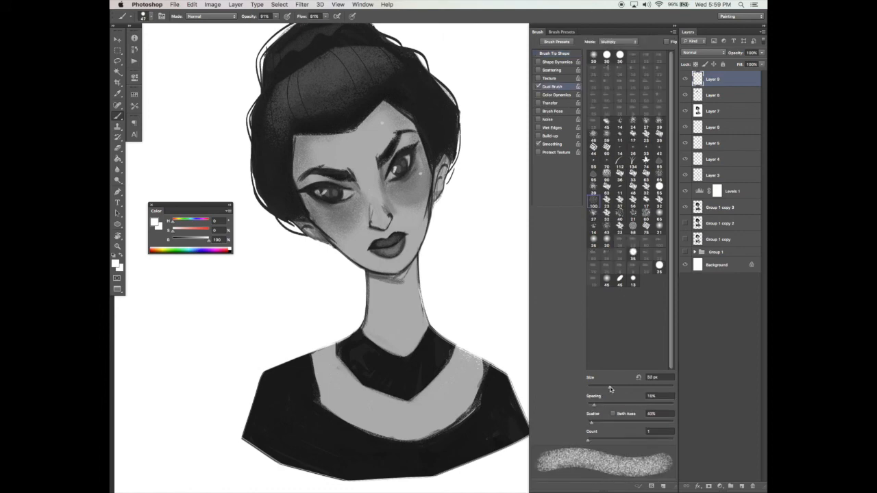
{"action": "left_click", "coordinate": [555, 54]}
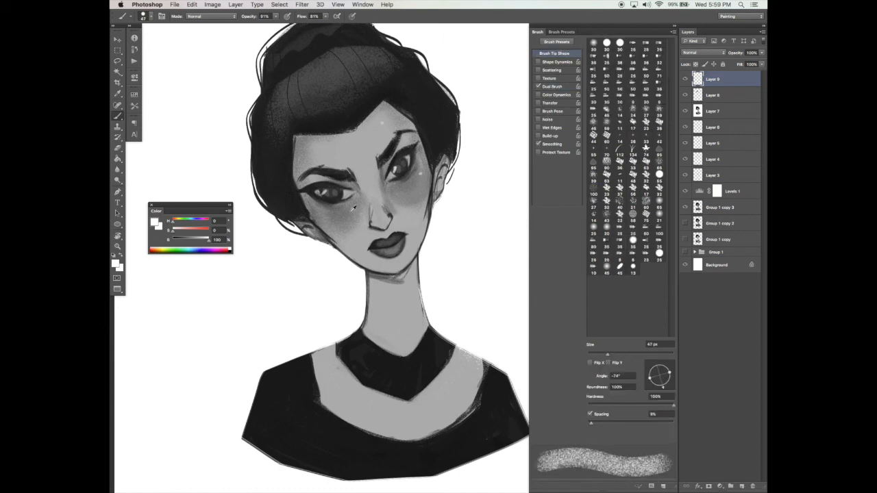
{"action": "left_click", "coordinate": [377, 277], "text": "alt"}
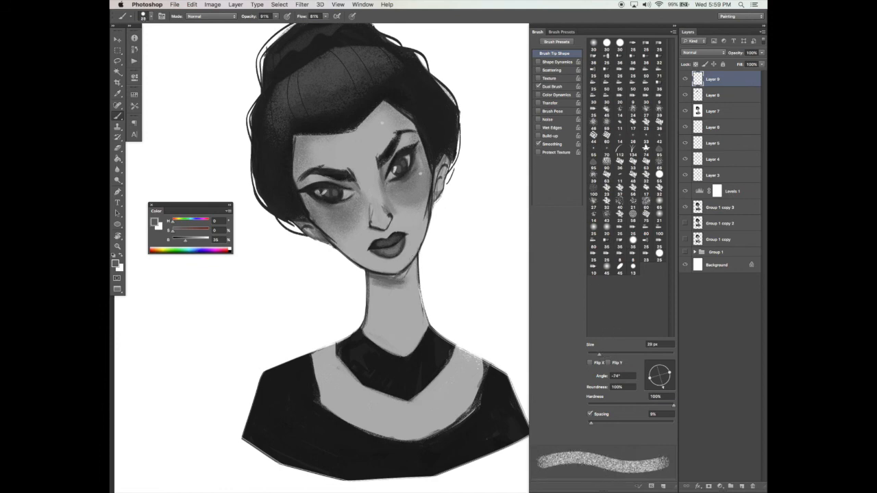
{"action": "left_click_drag", "start_coordinate": [413, 275], "coordinate": [403, 330]}
Sample greys under the chin and extend the neck shadow toward its right edge with the textured brush at about 35 px, Shape Dynamics off
{"action": "left_click", "coordinate": [383, 273], "text": "alt"}
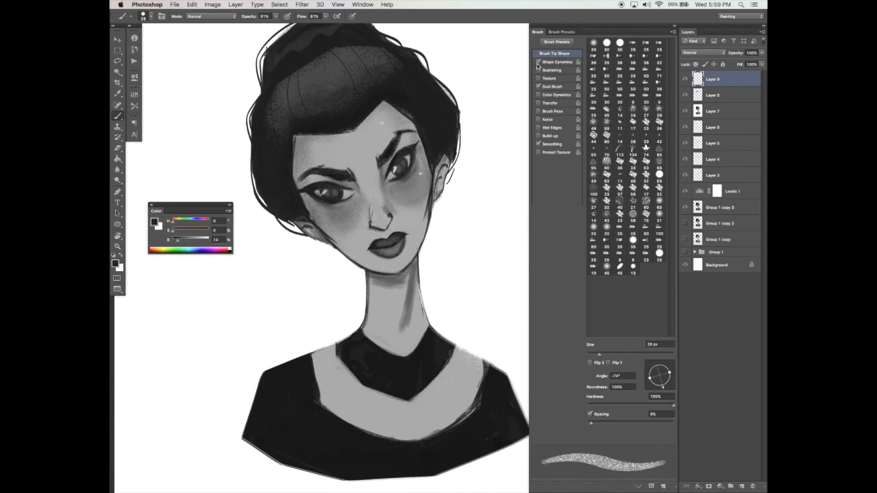
{"action": "key", "text": "bracketleft"}
{"action": "left_click", "coordinate": [400, 273], "text": "alt"}
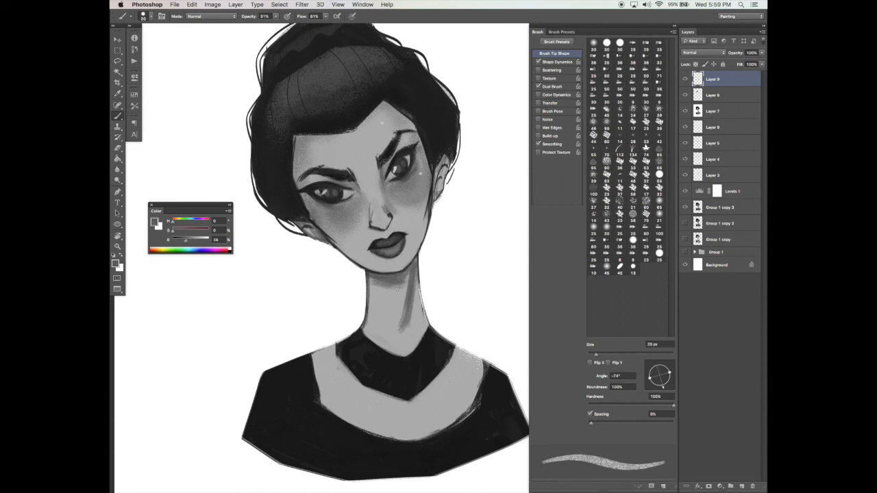
{"action": "left_click", "coordinate": [539, 62]}
{"action": "key", "text": "bracketright"}
{"action": "key", "text": "bracketright"}
{"action": "key", "text": "bracketright"}
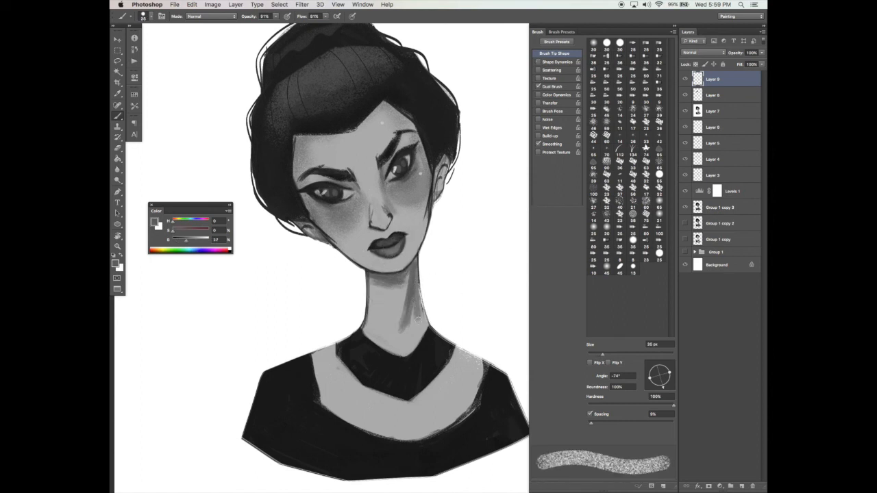